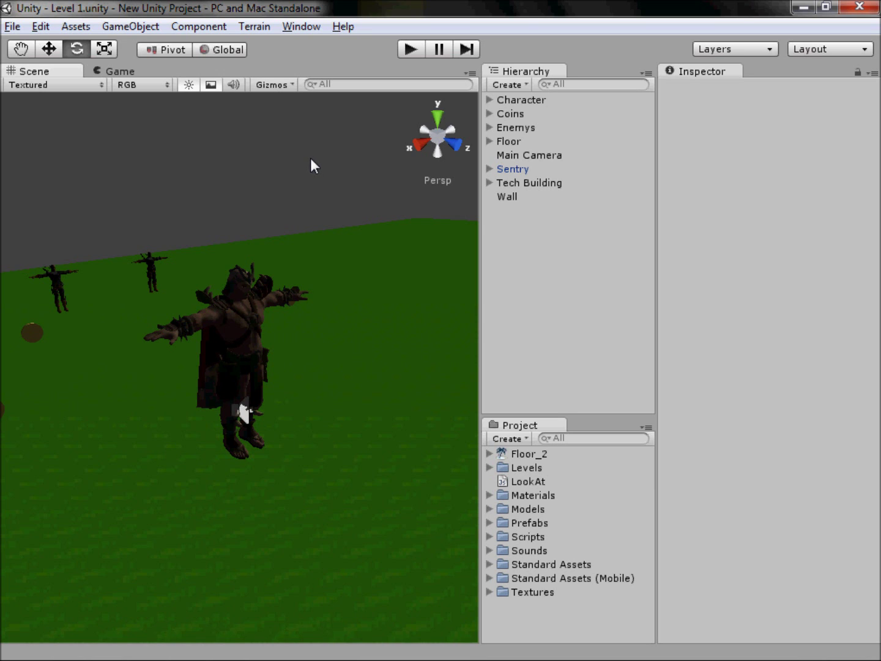
Preview the SFIV Ryu Hadouken sound effect on the SoundFX Center page
{"action": "left_click", "coordinate": [70, 648]}
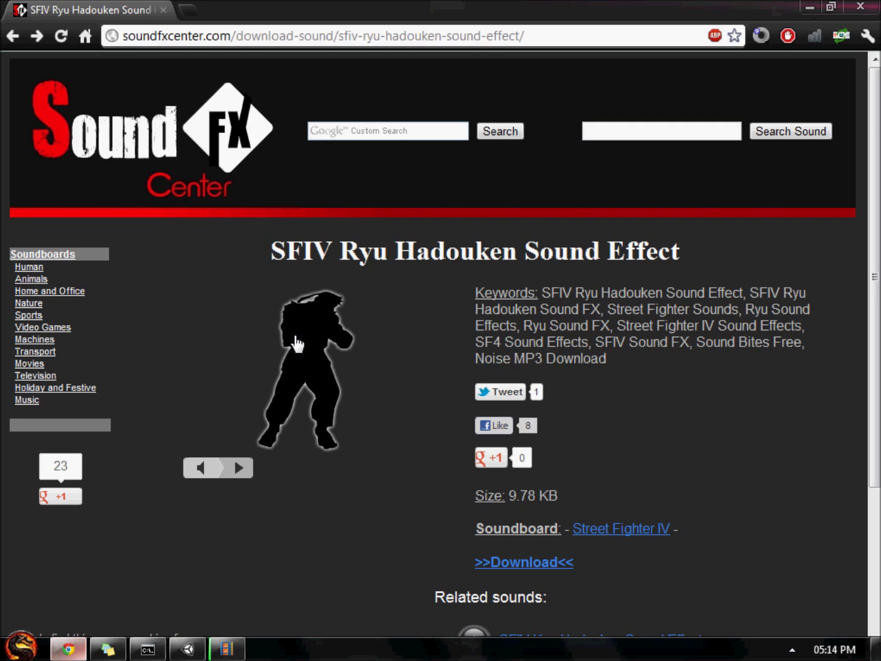
{"action": "left_click", "coordinate": [239, 468]}
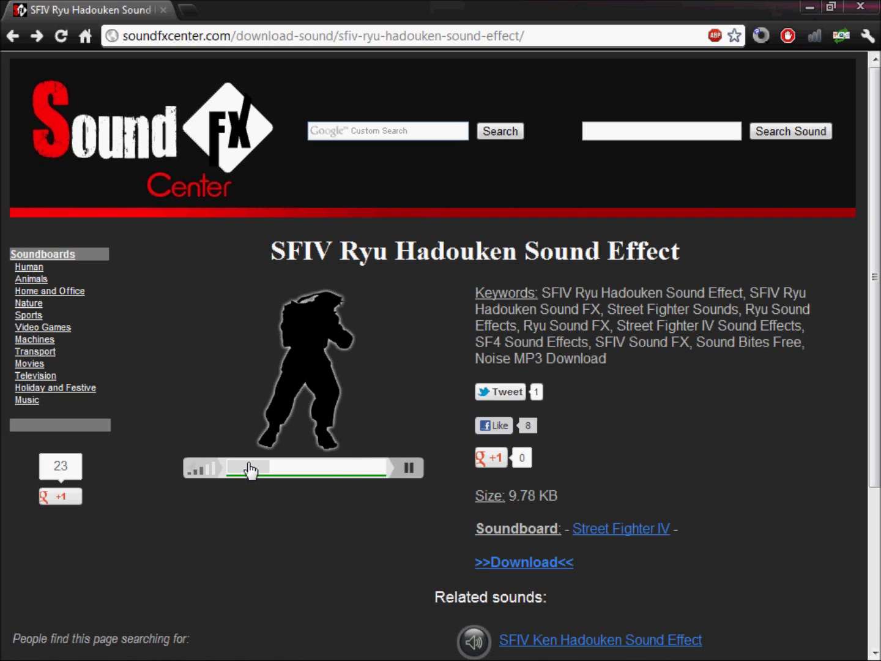
{"action": "left_click", "coordinate": [247, 468]}
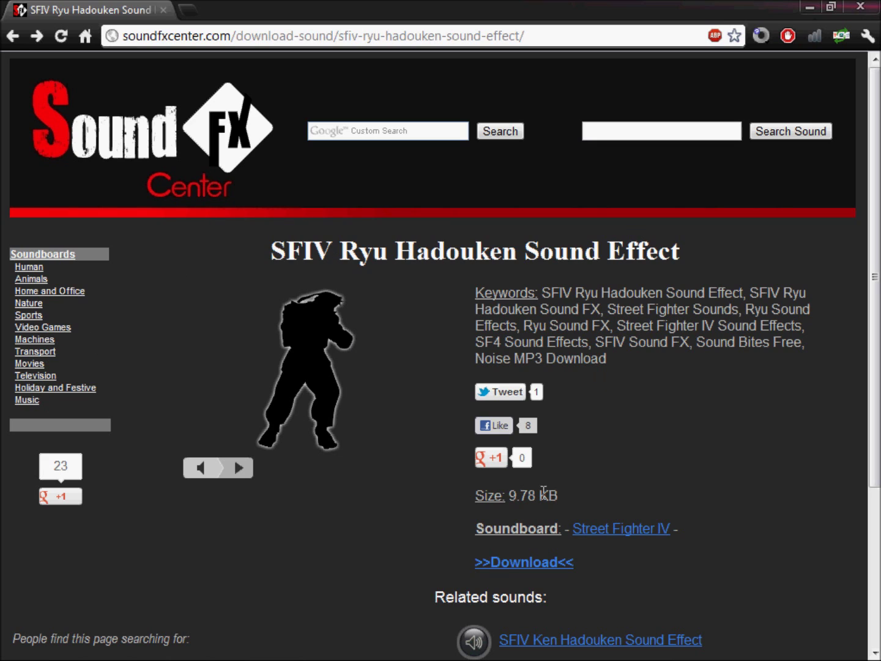
Save the Hadouken sound as an MP3 to the Desktop and return to Unity
{"action": "right_click", "coordinate": [504, 562]}
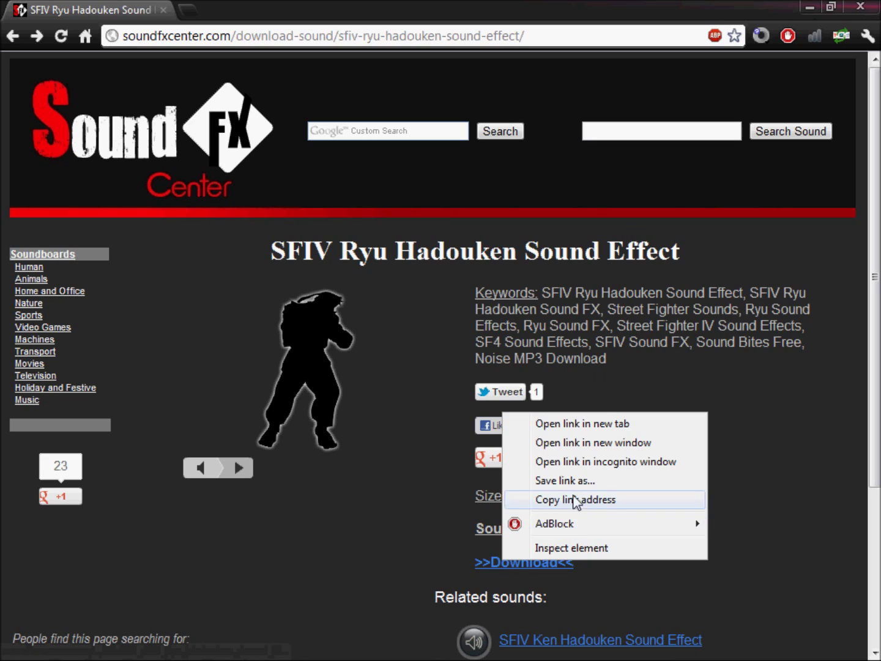
{"action": "left_click", "coordinate": [538, 480]}
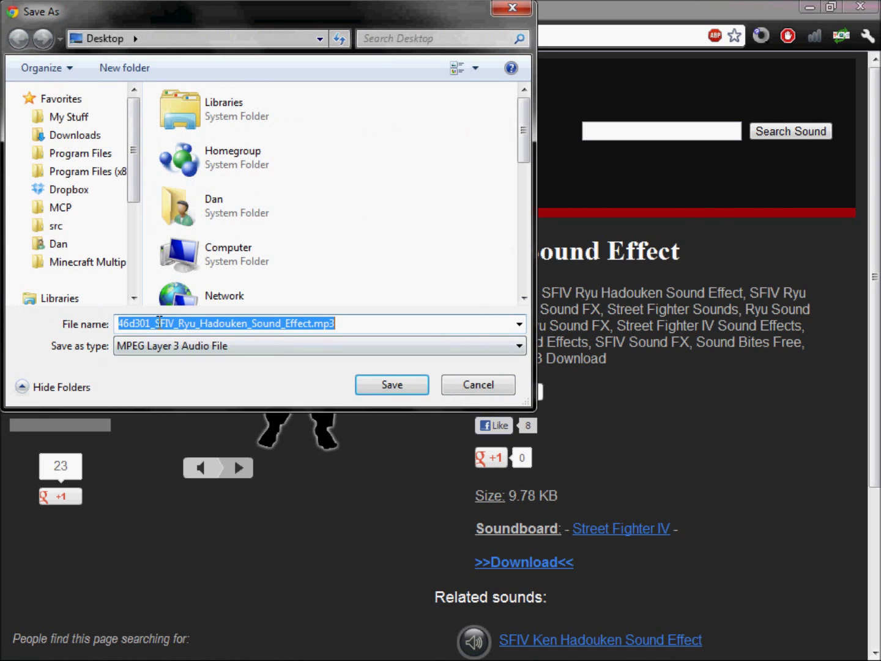
{"action": "key", "text": "Return"}
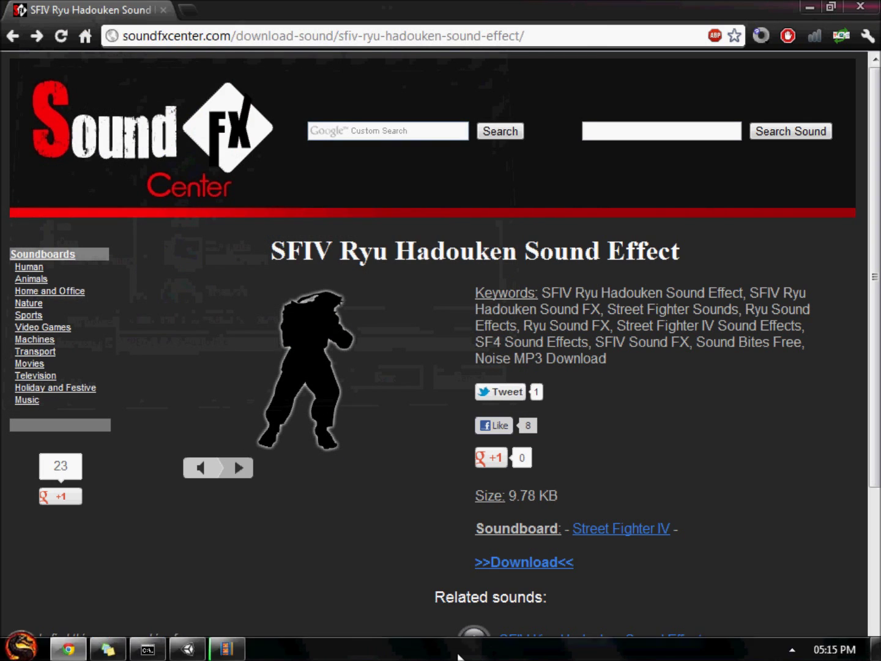
{"action": "key", "text": "alt+Tab"}
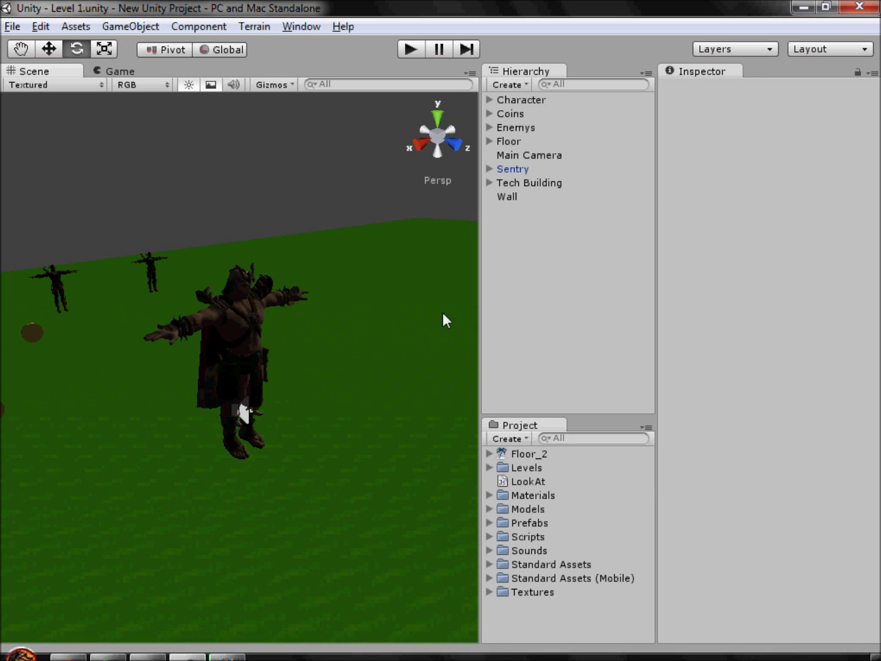
Reveal the project Assets in Explorer and find Hadouken.mp3 in the Sounds folder
{"action": "right_click", "coordinate": [528, 559]}
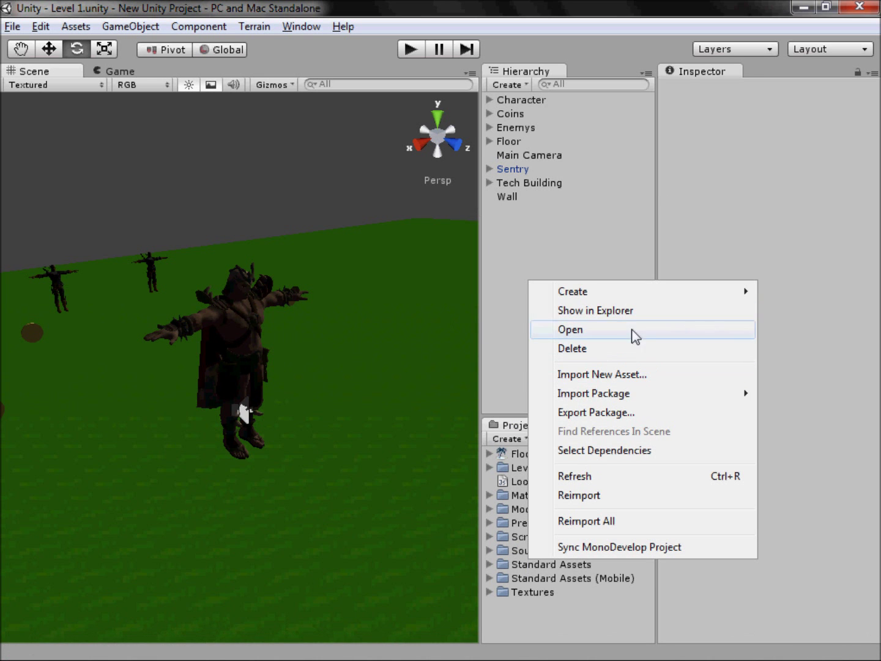
{"action": "left_click", "coordinate": [619, 312]}
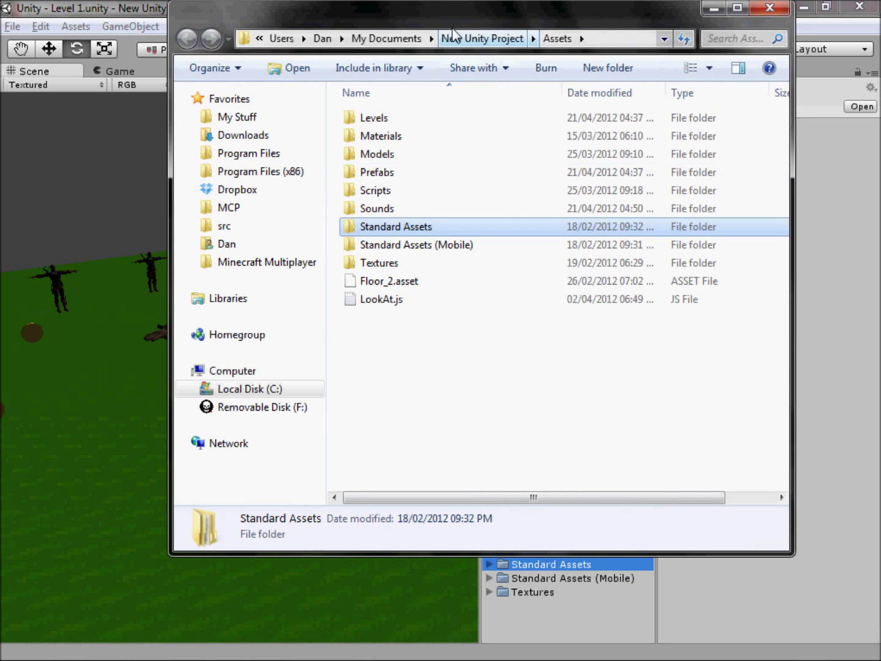
{"action": "double_click", "coordinate": [377, 208]}
{"action": "left_click_drag", "start_coordinate": [561, 347], "coordinate": [428, 161]}
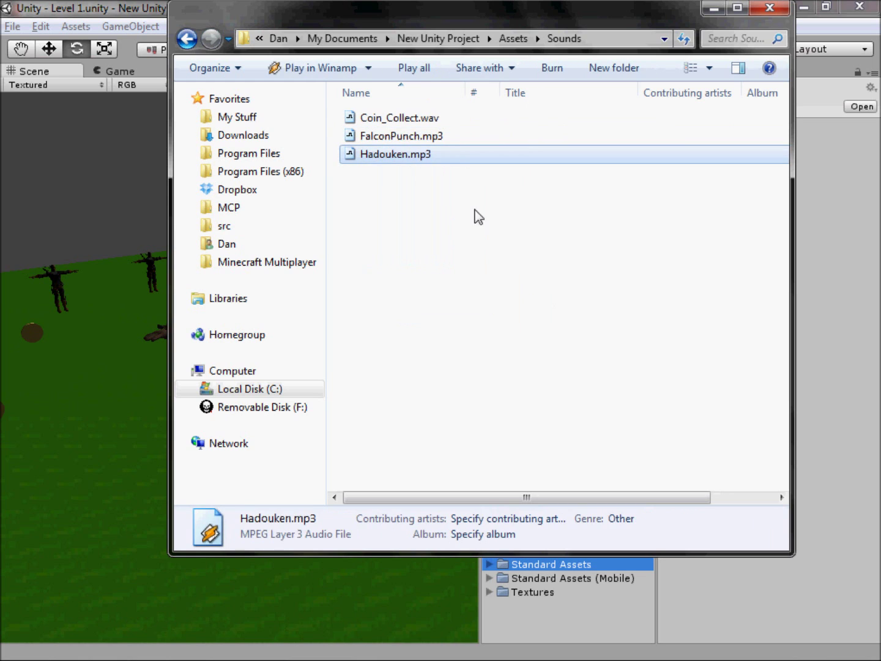
Close Explorer, select Character and open its Player_Fire script in Notepad++
{"action": "left_click", "coordinate": [476, 217]}
{"action": "left_click", "coordinate": [756, 8]}
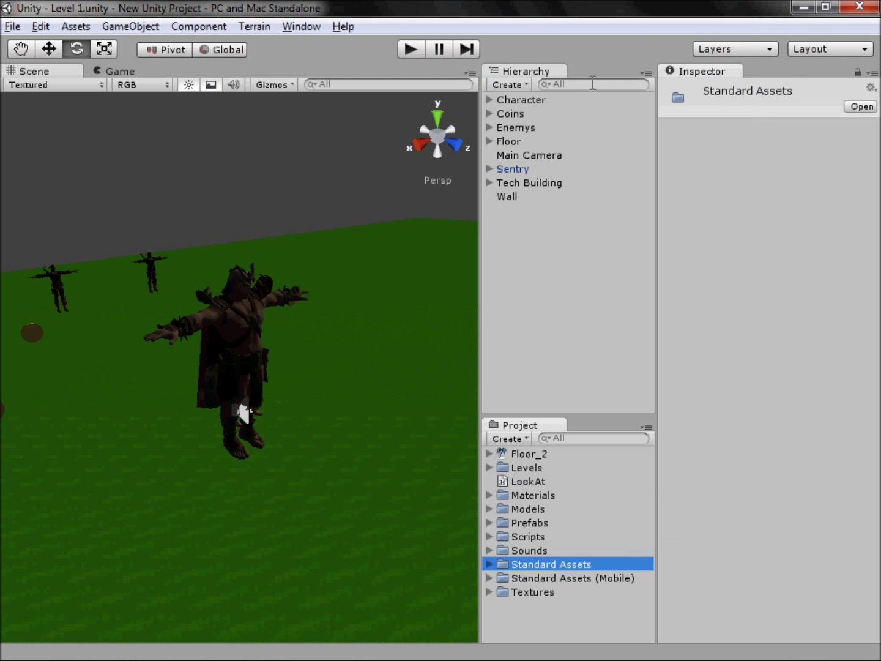
{"action": "left_click", "coordinate": [546, 98]}
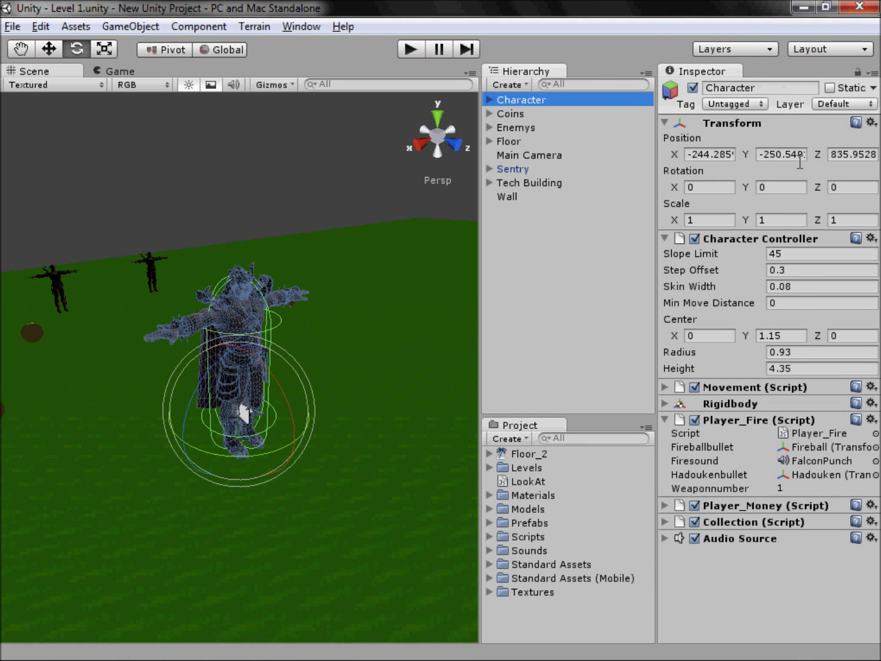
{"action": "double_click", "coordinate": [811, 437]}
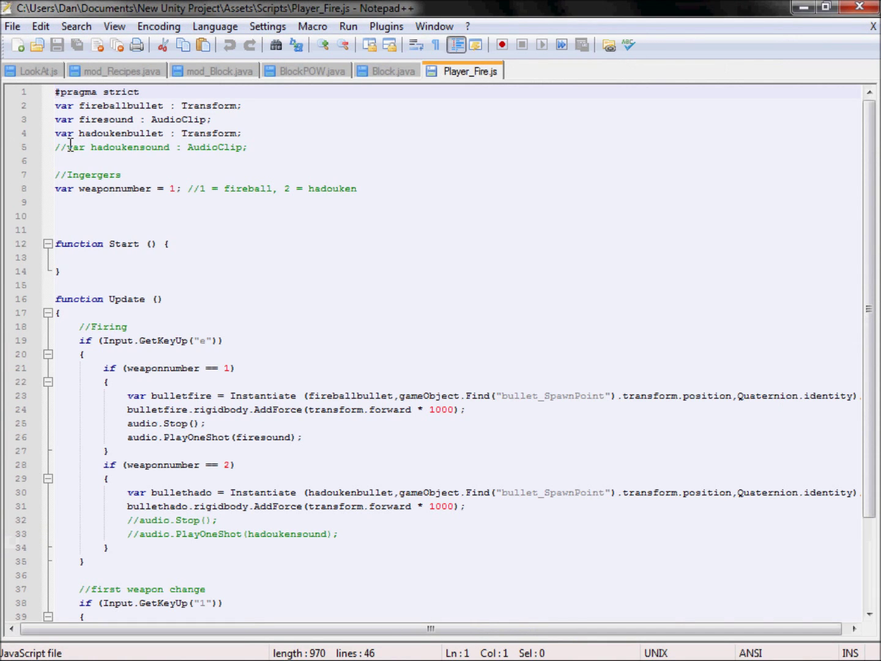
Uncomment lines 5, 32 and 33 of Player_Fire.js (hadoukensound, audio.Stop, PlayOneShot) and save it
{"action": "left_click_drag", "start_coordinate": [60, 148], "coordinate": [309, 163]}
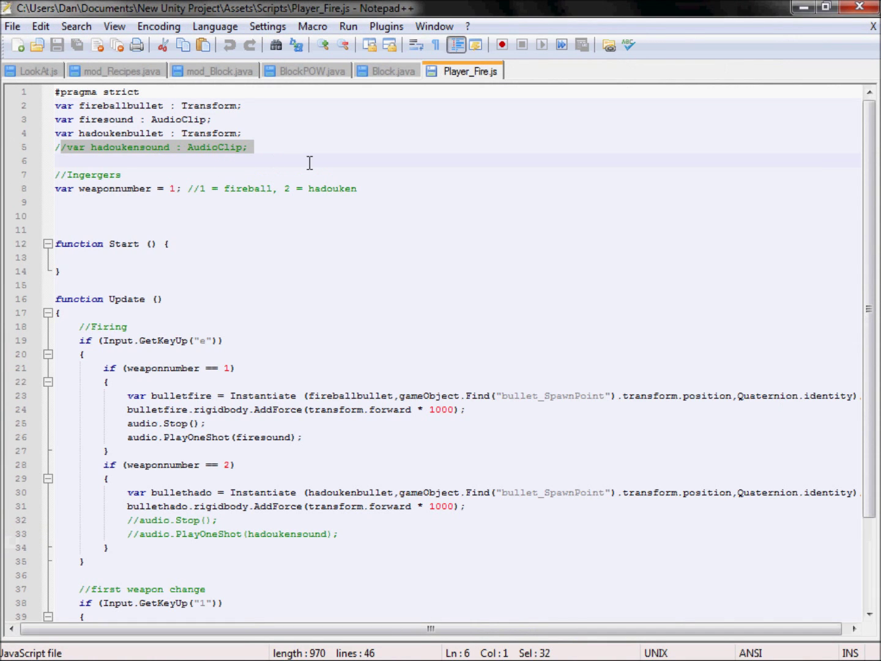
{"action": "left_click", "coordinate": [65, 146]}
{"action": "key", "text": "BackSpace"}
{"action": "key", "text": "BackSpace"}
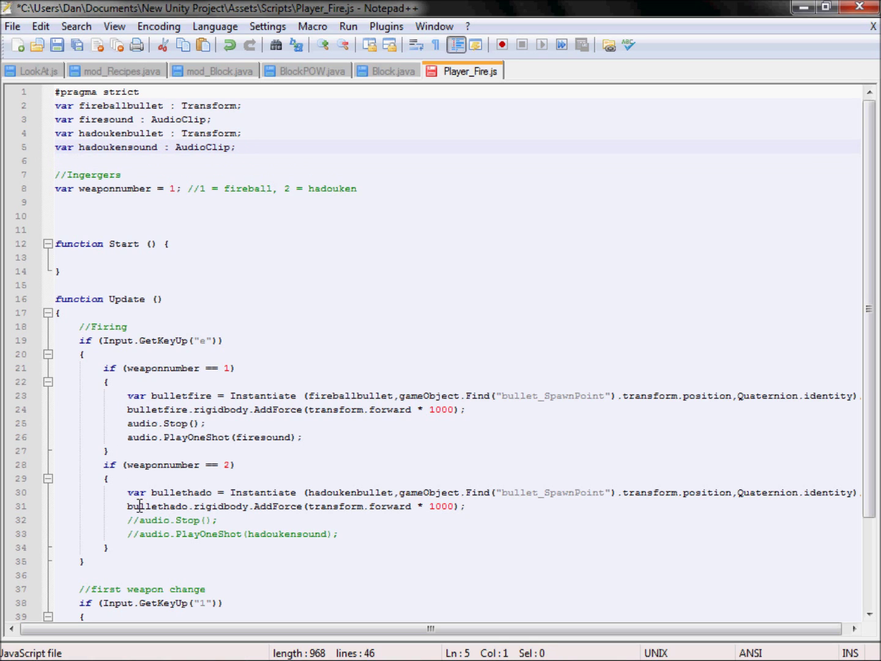
{"action": "left_click", "coordinate": [140, 533]}
{"action": "key", "text": "BackSpace"}
{"action": "key", "text": "BackSpace"}
{"action": "left_click", "coordinate": [141, 520]}
{"action": "key", "text": "BackSpace"}
{"action": "key", "text": "BackSpace"}
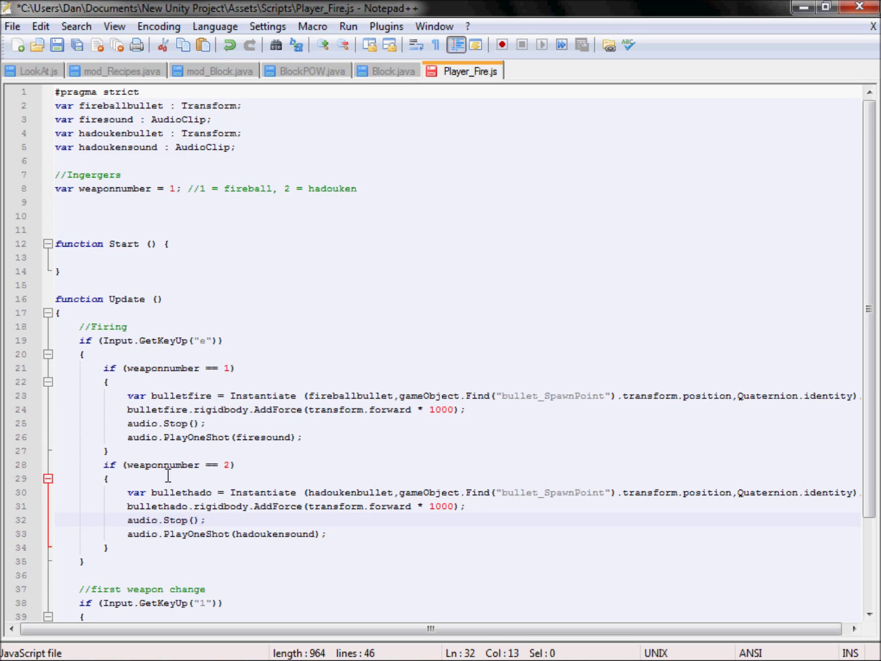
{"action": "key", "text": "ctrl+s"}
{"action": "left_click", "coordinate": [799, 7]}
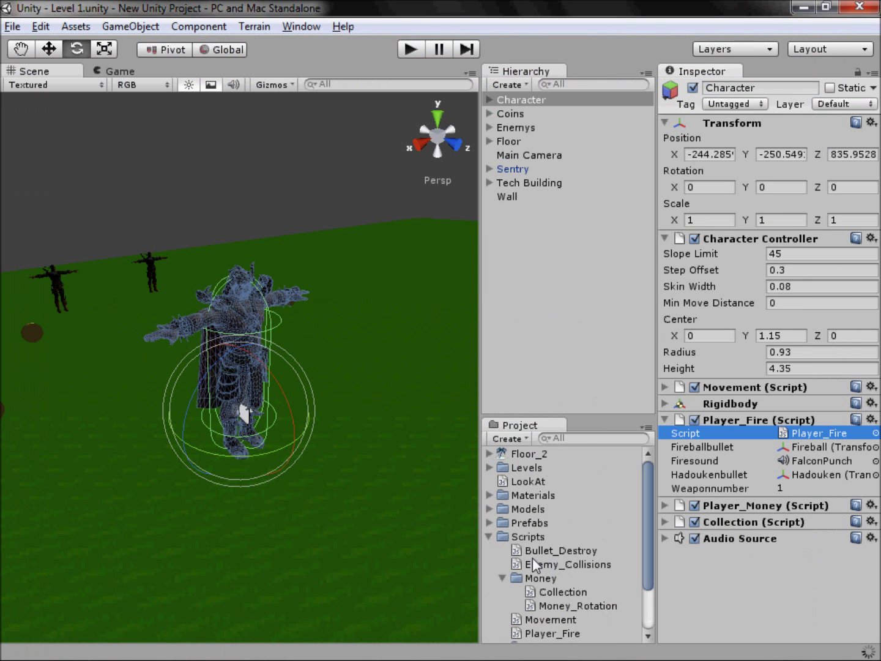
Drop the Hadouken clip from Sounds into Player_Fire's Hadoukensound slot and start the game
{"action": "left_click", "coordinate": [490, 537]}
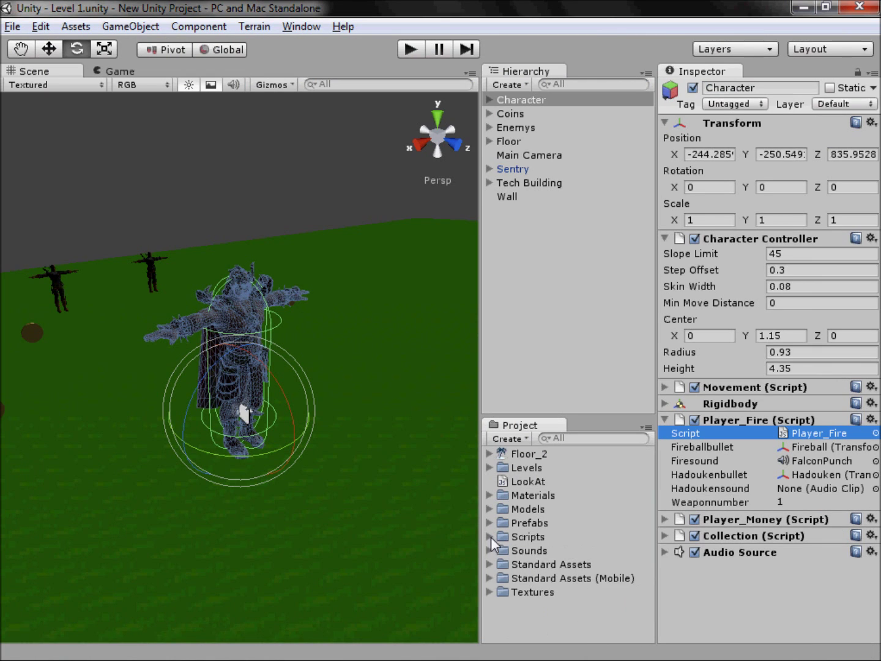
{"action": "left_click", "coordinate": [489, 550]}
{"action": "left_click_drag", "start_coordinate": [544, 588], "coordinate": [795, 488]}
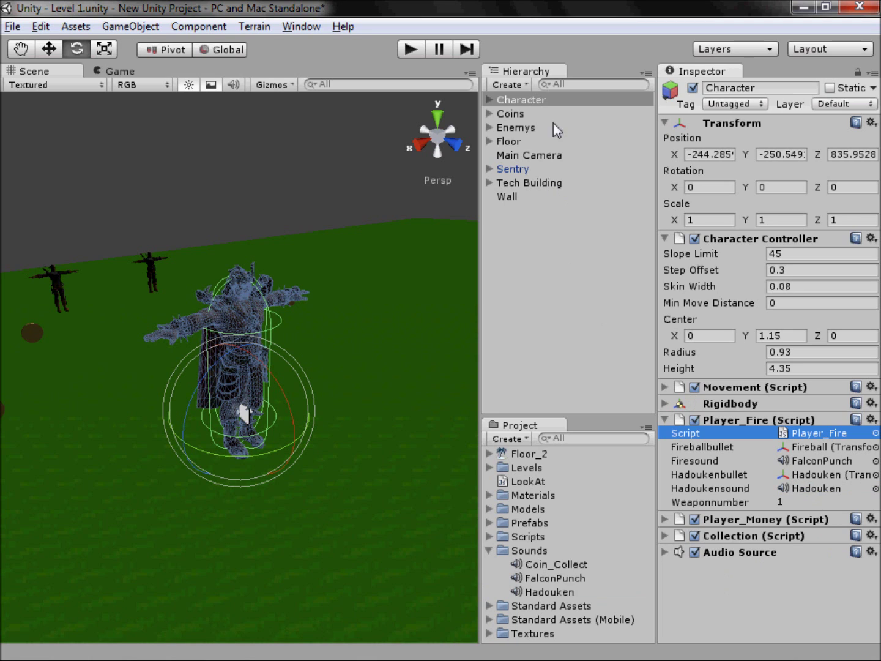
{"action": "left_click", "coordinate": [418, 50]}
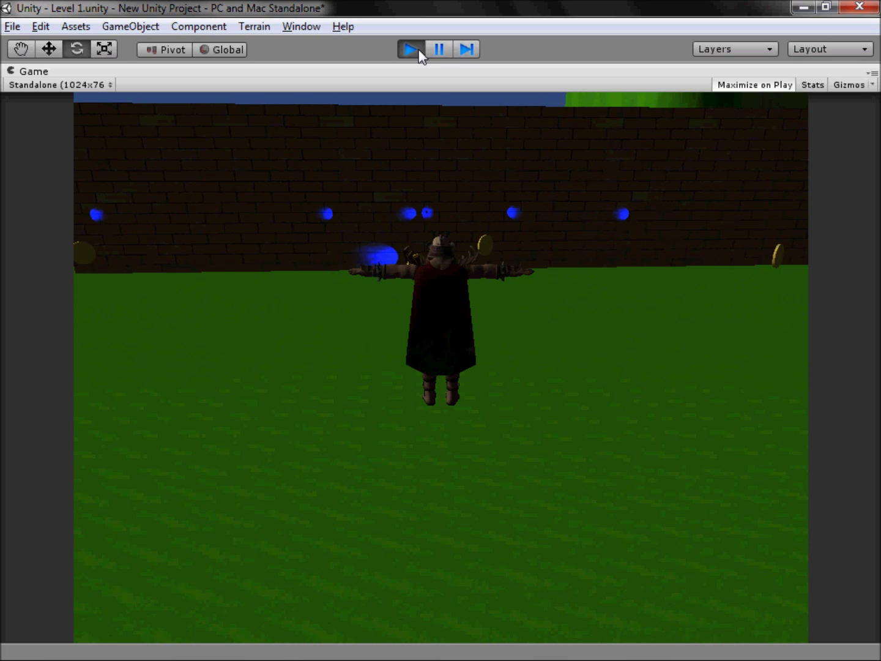
Stop the game, turn off 3D Sound on the Hadouken clip, apply, and play again
{"action": "left_click", "coordinate": [419, 52]}
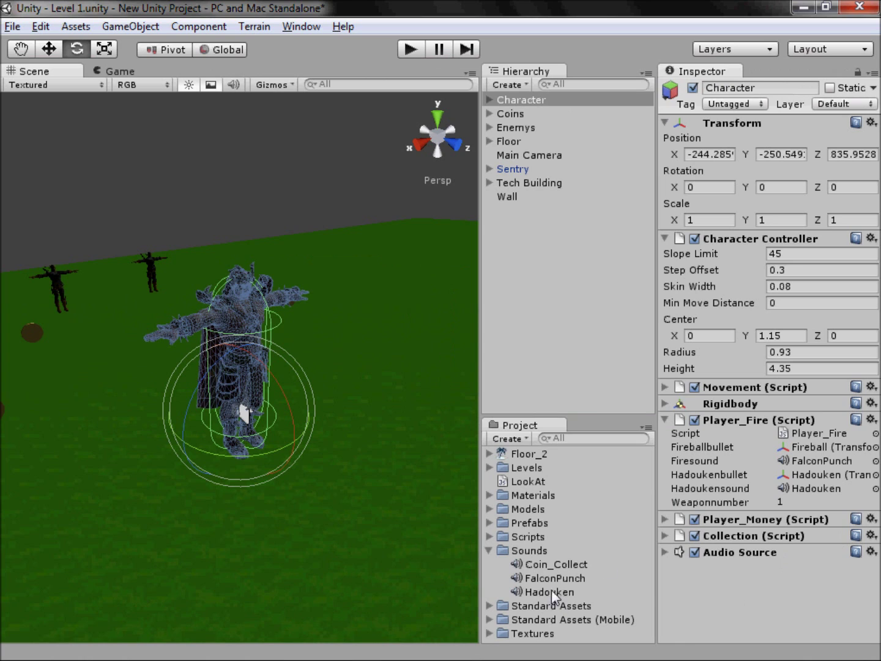
{"action": "left_click", "coordinate": [548, 591]}
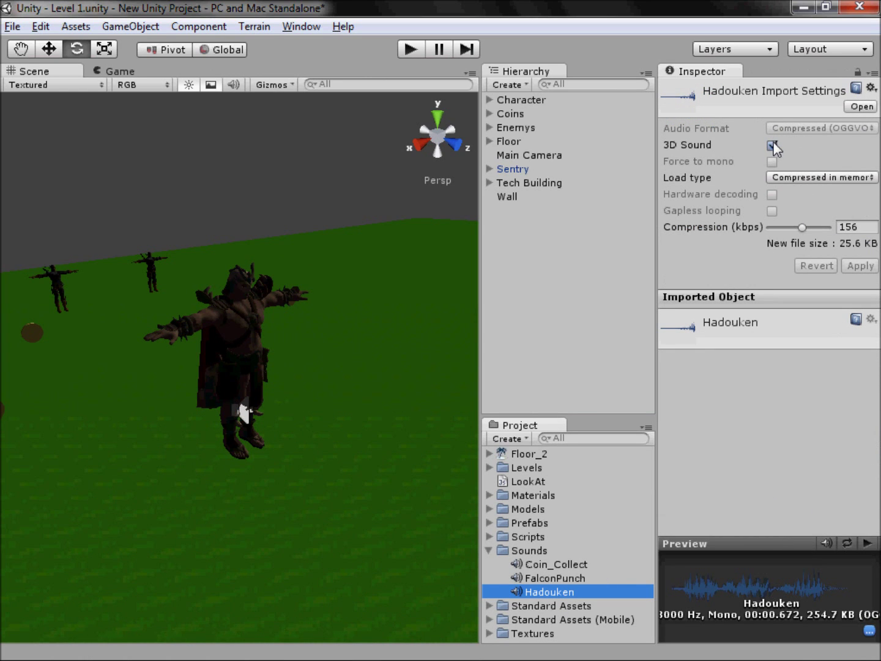
{"action": "left_click", "coordinate": [772, 146]}
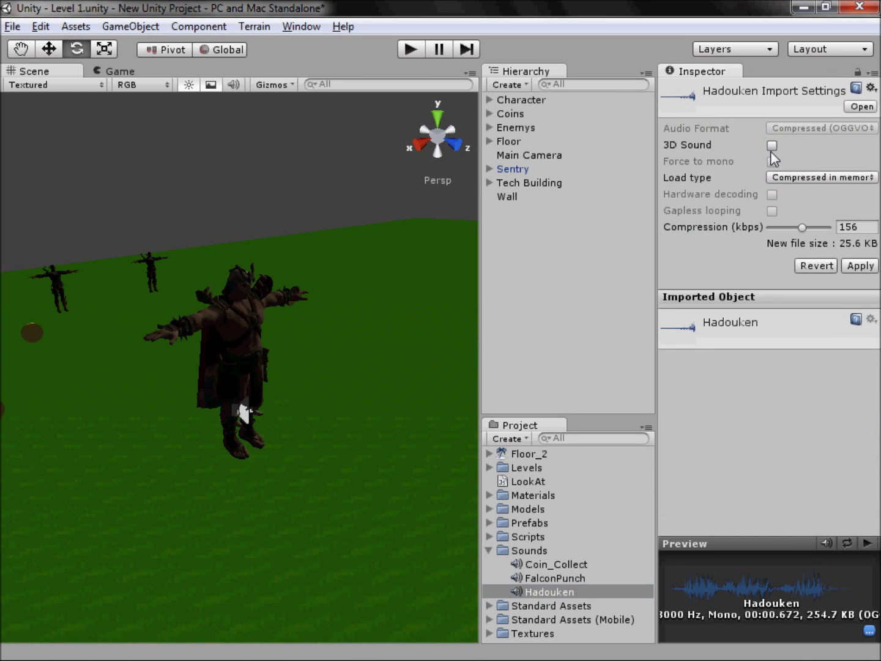
{"action": "left_click", "coordinate": [863, 265]}
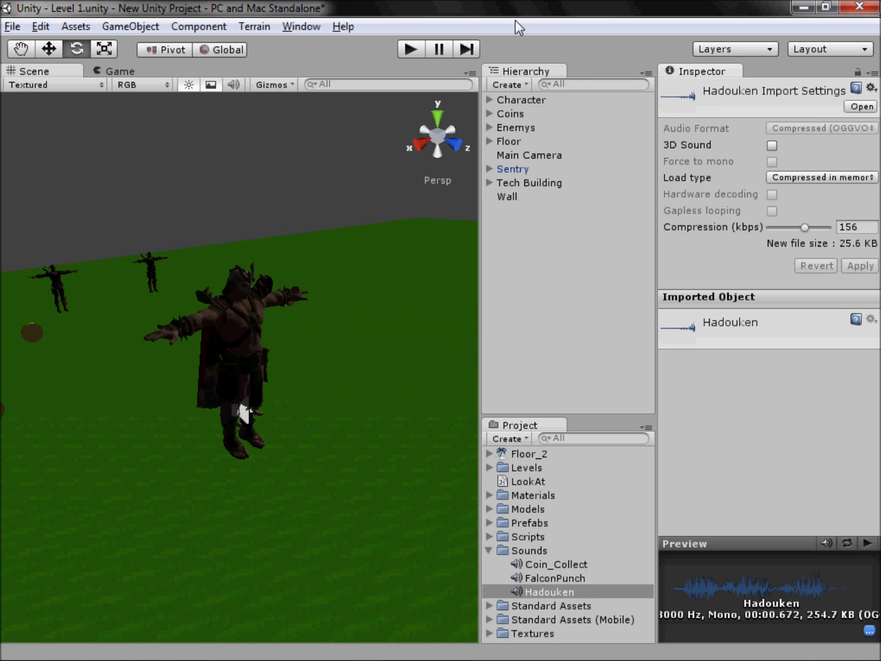
{"action": "left_click", "coordinate": [402, 50]}
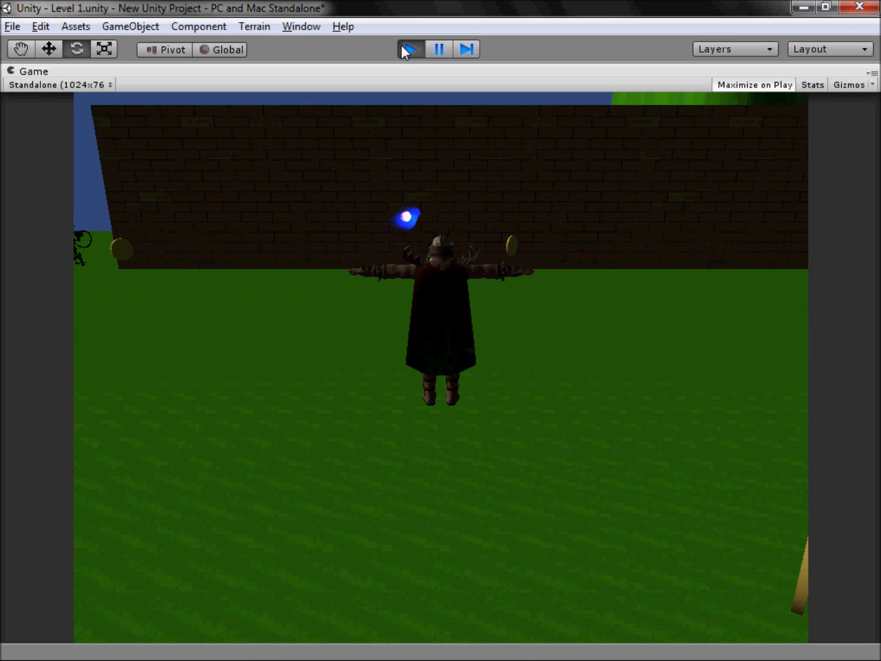
Turn the character and back it away from the wall, then stop the game
{"action": "key", "text": "Left"}
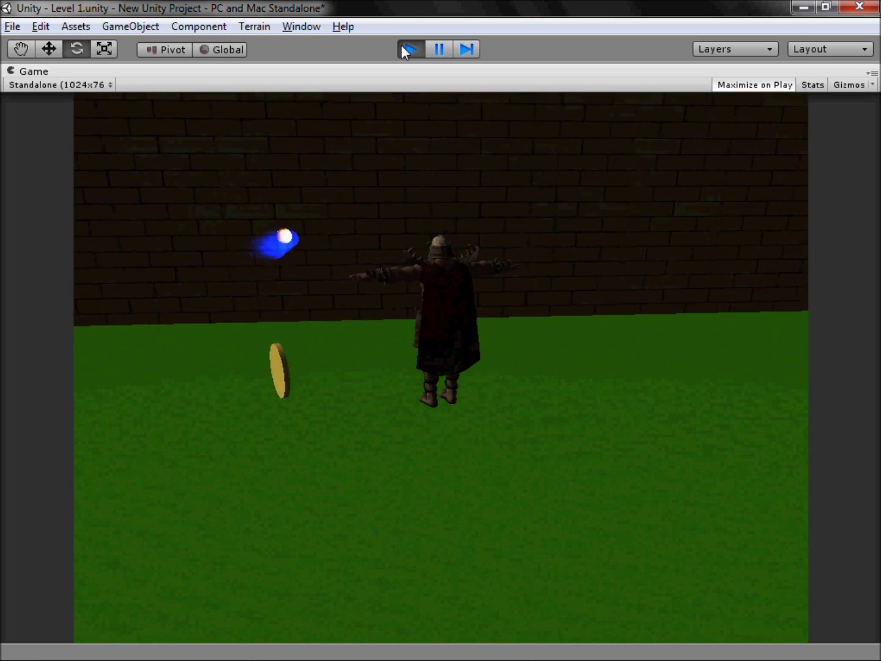
{"action": "key", "text": "Right"}
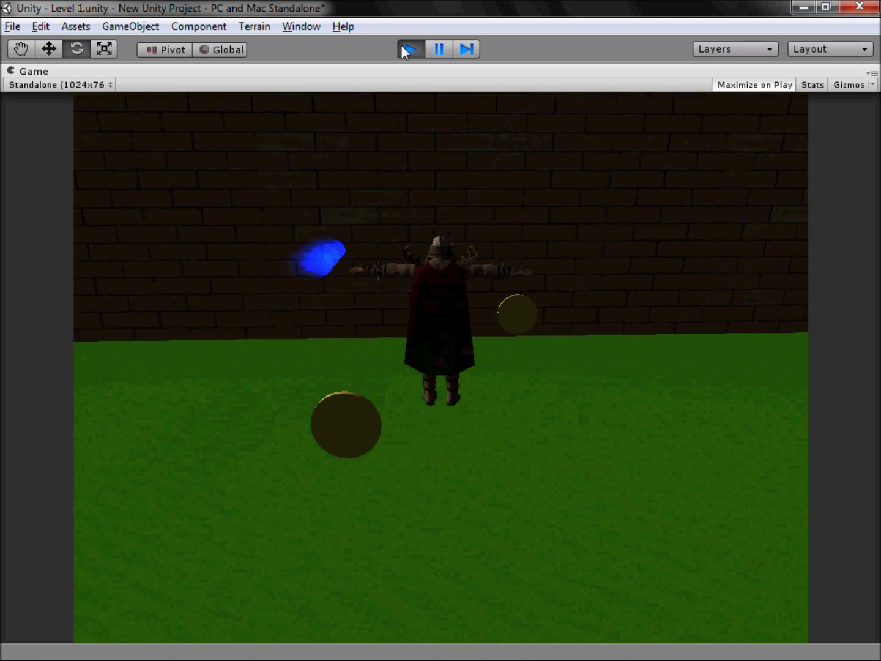
{"action": "key", "text": "Right"}
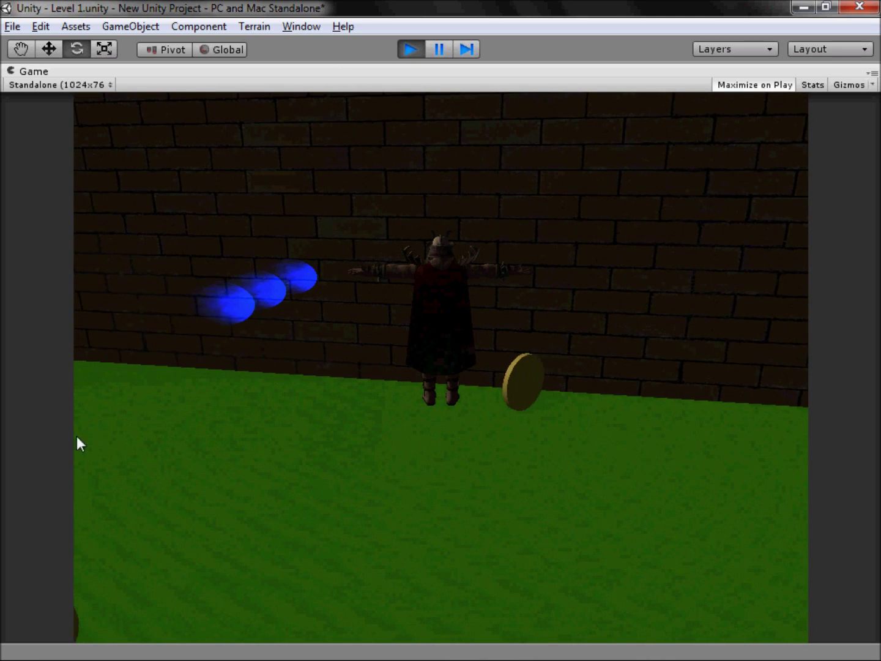
{"action": "key", "text": "Down"}
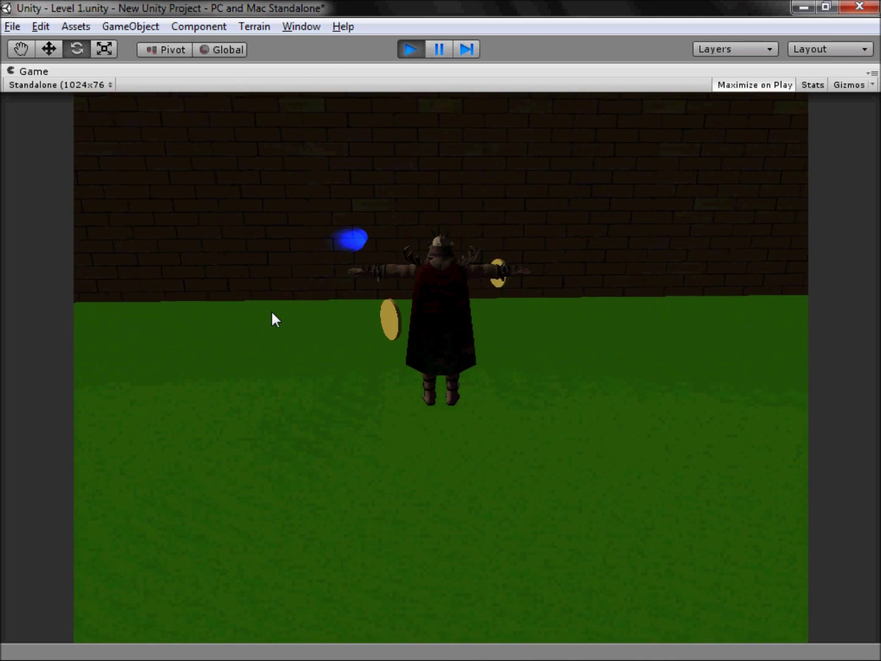
{"action": "key", "text": "Down"}
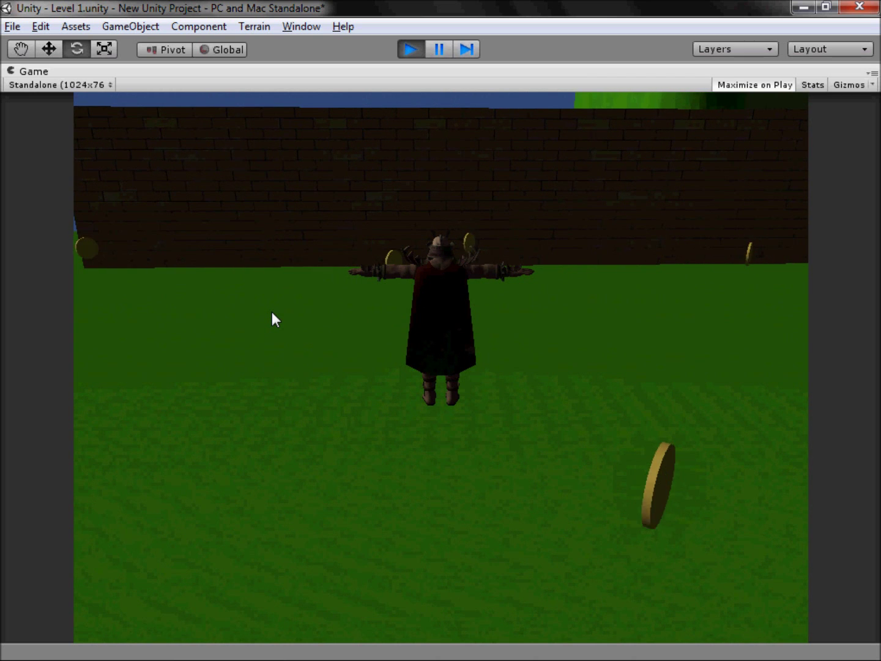
{"action": "left_click", "coordinate": [422, 53]}
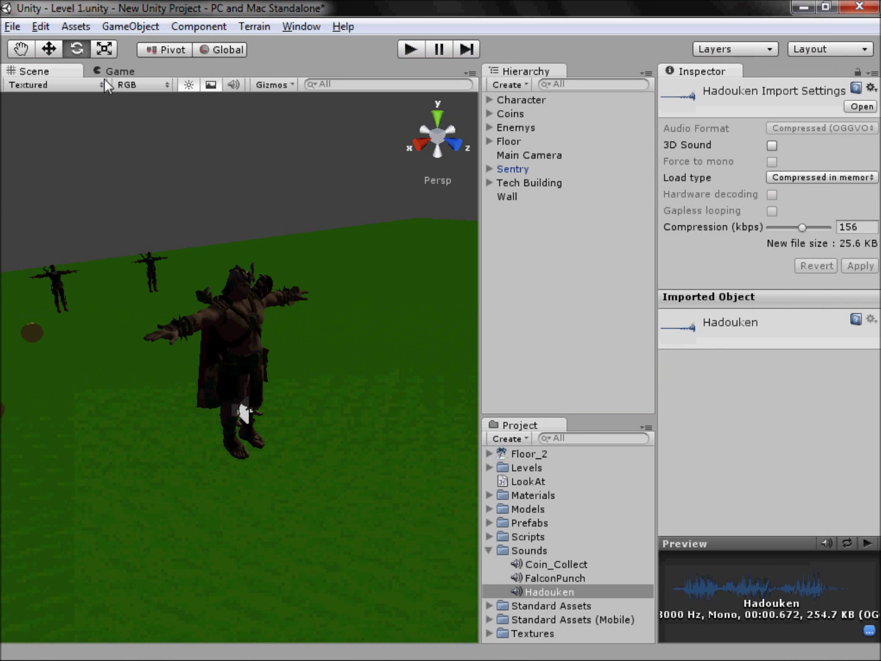
Switch the Scene view to the Right view and select Main Camera
{"action": "left_click", "coordinate": [84, 83]}
{"action": "left_click", "coordinate": [83, 72]}
{"action": "left_click", "coordinate": [422, 143]}
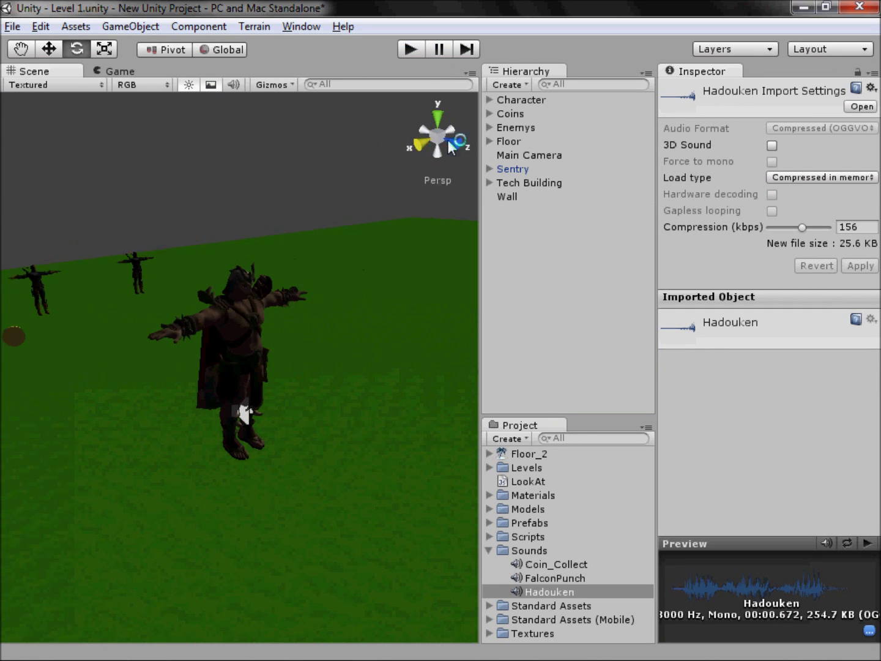
{"action": "left_click", "coordinate": [539, 157]}
{"action": "key", "text": "f"}
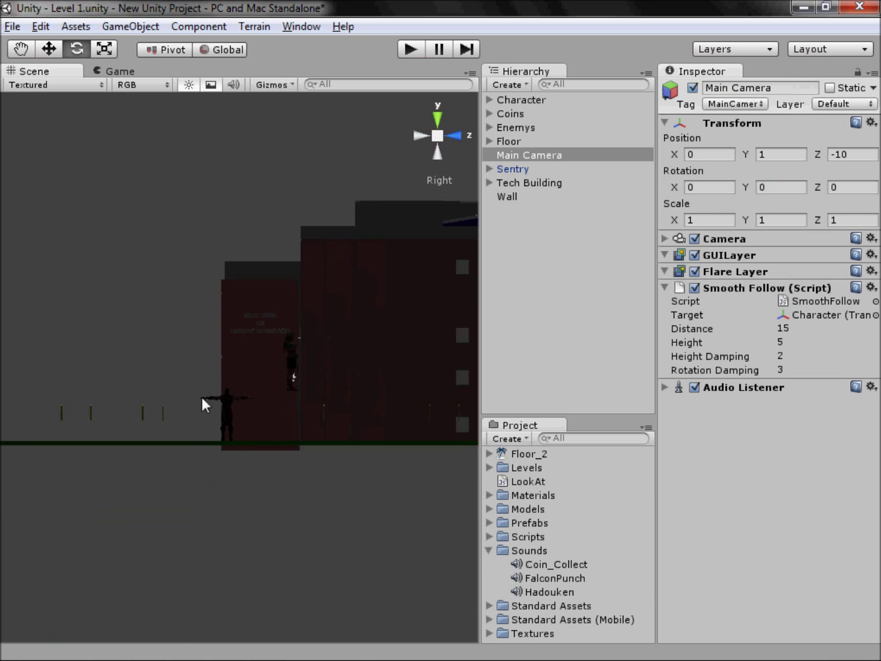
{"action": "middle_click_drag", "start_coordinate": [187, 380], "coordinate": [296, 405]}
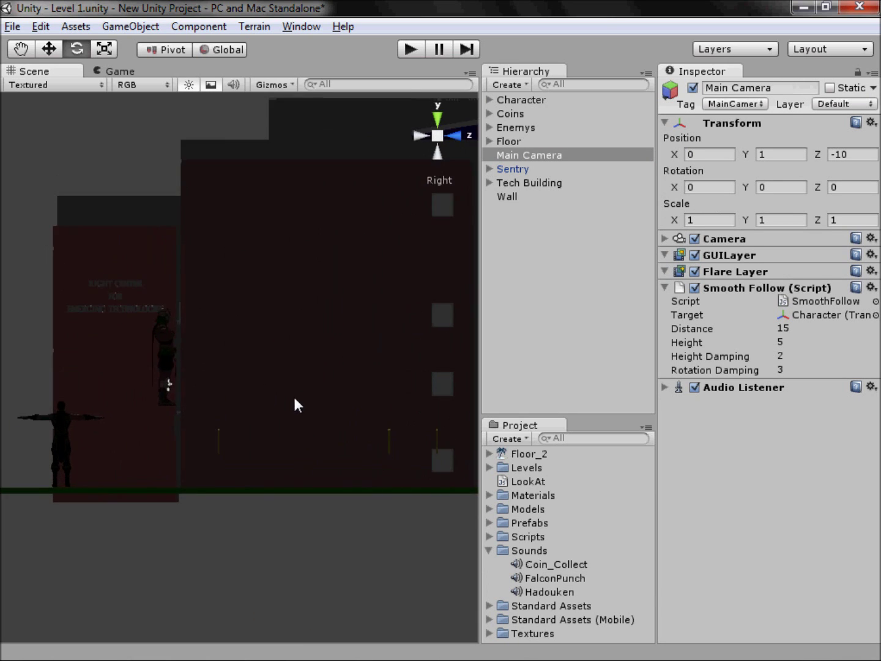
{"action": "left_click", "coordinate": [438, 135]}
{"action": "left_click_drag", "start_coordinate": [441, 138], "coordinate": [330, 379], "text": "alt"}
{"action": "left_click", "coordinate": [220, 244]}
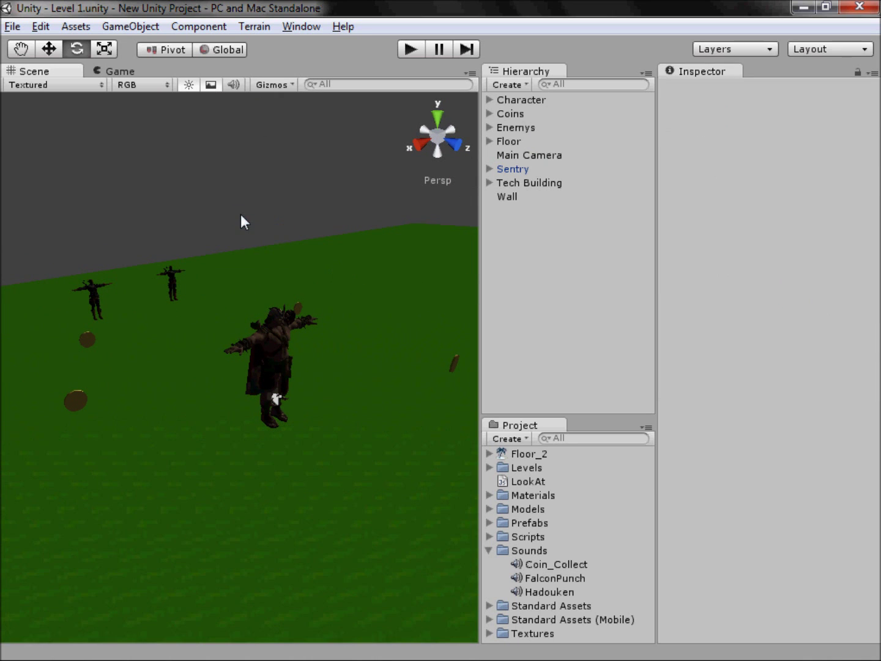
{"action": "left_click", "coordinate": [487, 549]}
{"action": "left_click_drag", "start_coordinate": [227, 177], "coordinate": [261, 188]}
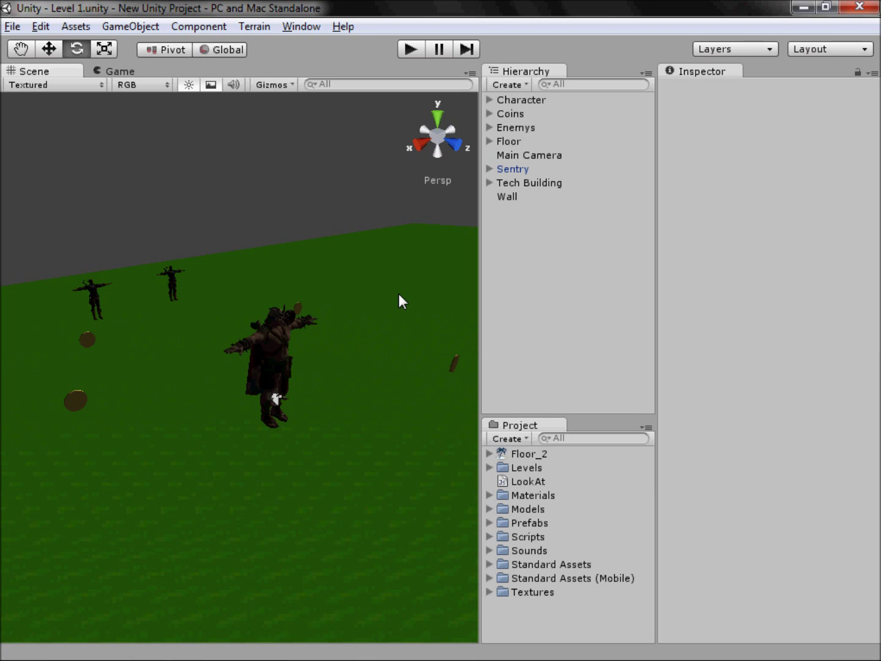
Collapse the Sounds folder in the Project panel and open the File menu
{"action": "left_click_drag", "start_coordinate": [214, 199], "coordinate": [213, 188]}
{"action": "left_click", "coordinate": [11, 26]}
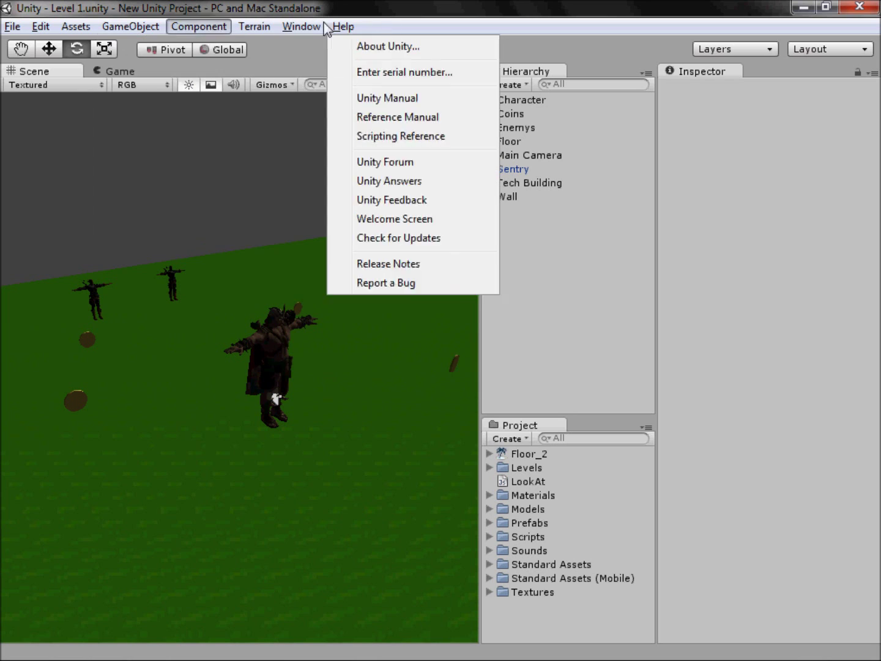
Look through the editor menus from File to Help, ending on the Window menu
{"action": "mouse_move", "coordinate": [131, 27]}
{"action": "mouse_move", "coordinate": [344, 27]}
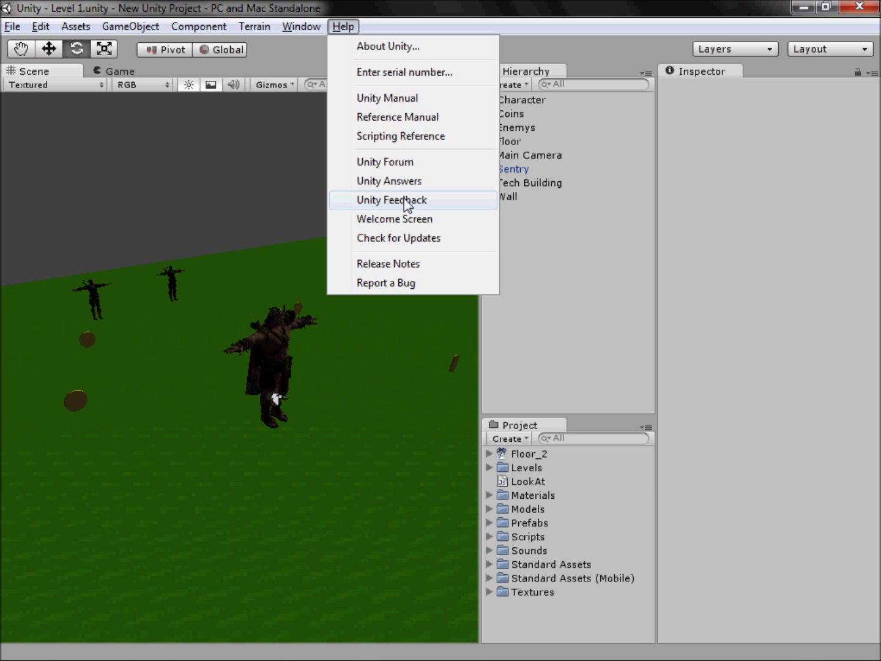
{"action": "mouse_move", "coordinate": [301, 26]}
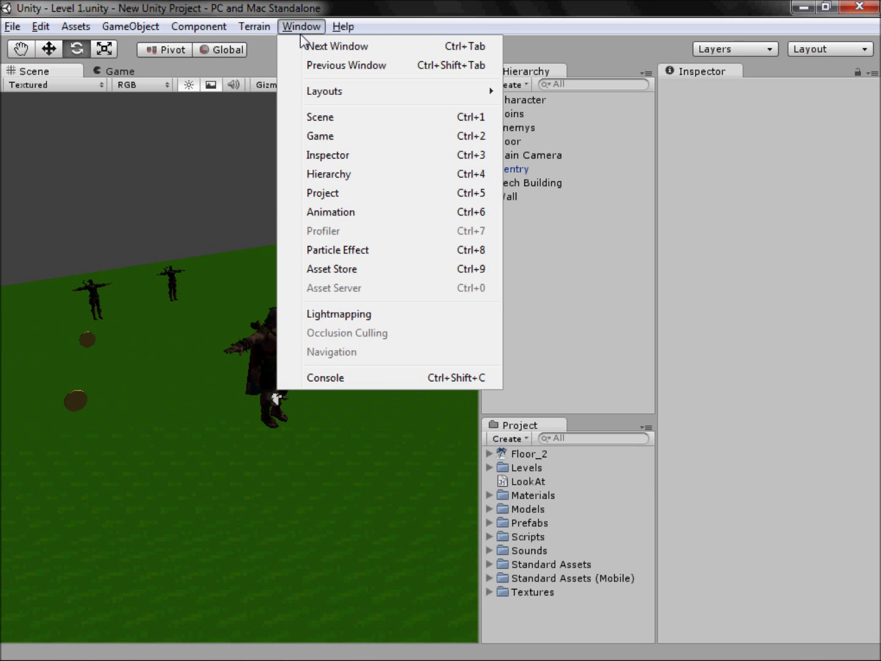
Open Window > Asset Store, look over Complete Projects and the home page, then choose 3D Models
{"action": "left_click", "coordinate": [331, 270]}
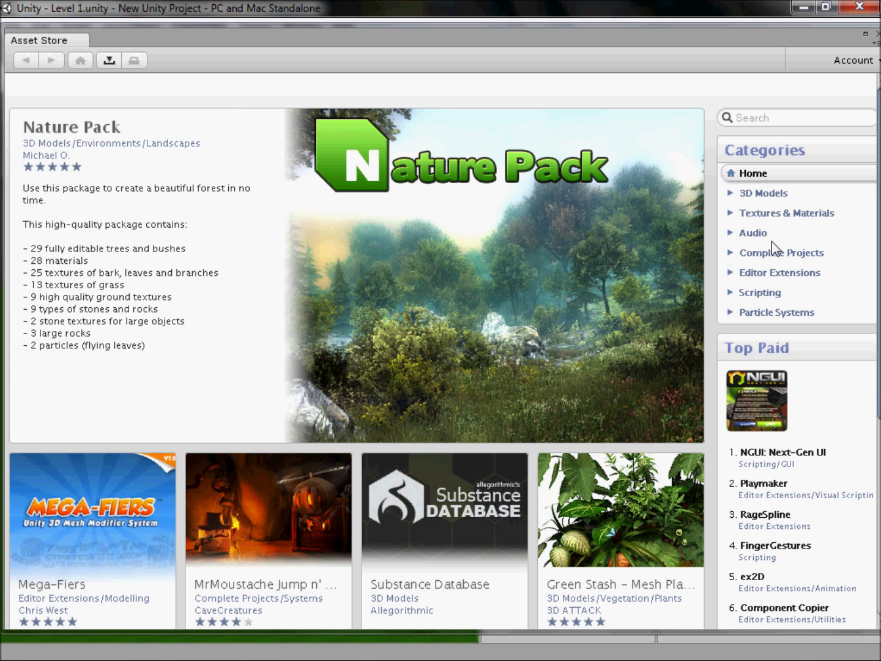
{"action": "left_click", "coordinate": [730, 252]}
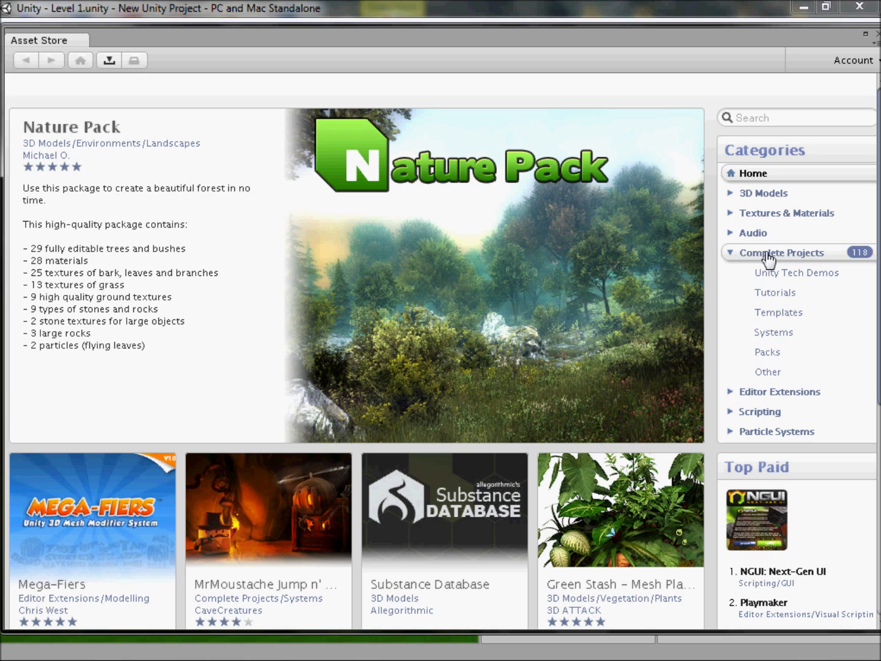
{"action": "left_click", "coordinate": [734, 254]}
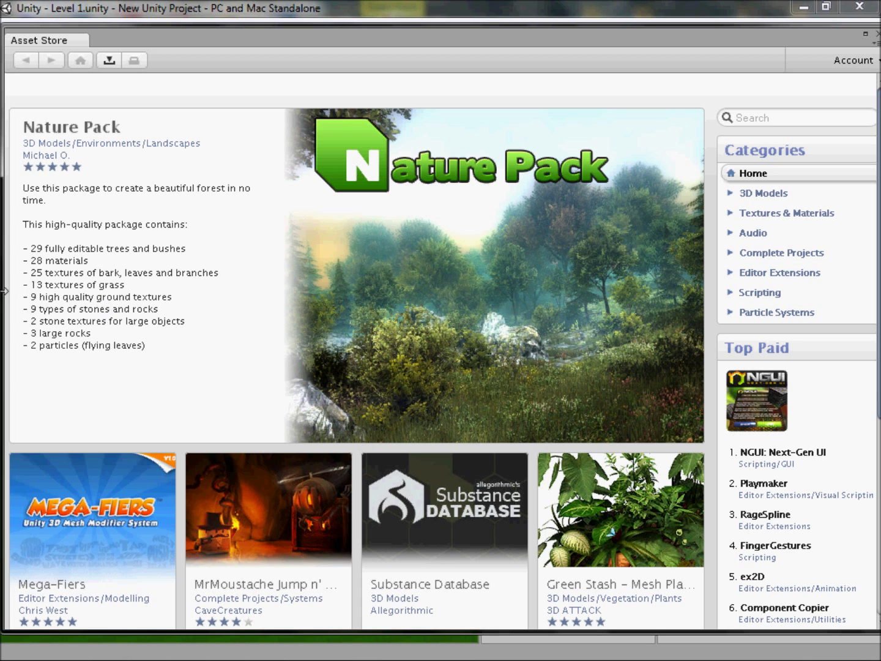
{"action": "scroll", "coordinate": [277, 352], "scroll_direction": "down", "scroll_amount": 5}
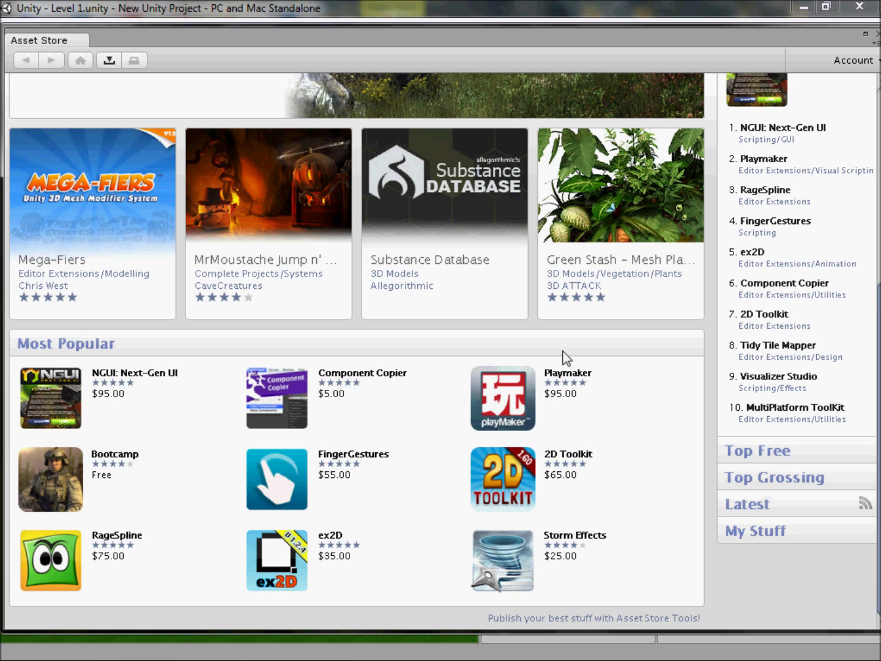
{"action": "scroll", "coordinate": [585, 389], "scroll_direction": "up", "scroll_amount": 5}
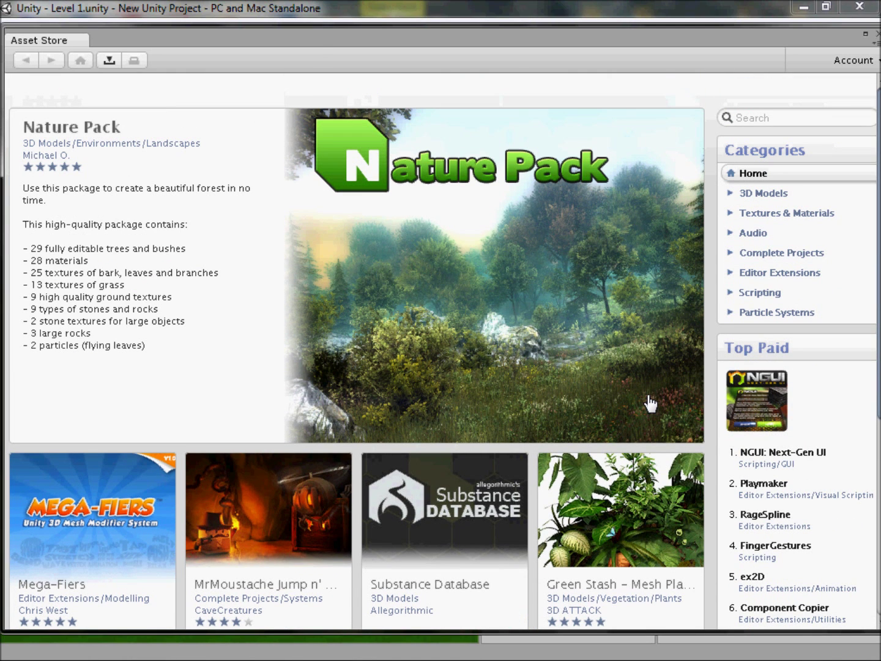
{"action": "scroll", "coordinate": [618, 338], "scroll_direction": "down", "scroll_amount": 5}
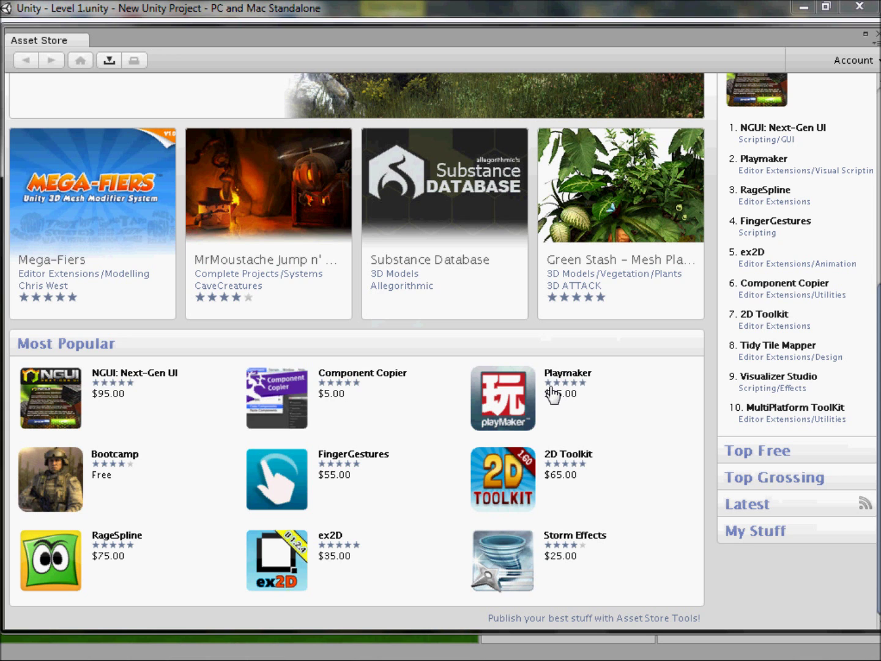
{"action": "scroll", "coordinate": [627, 362], "scroll_direction": "up", "scroll_amount": 5}
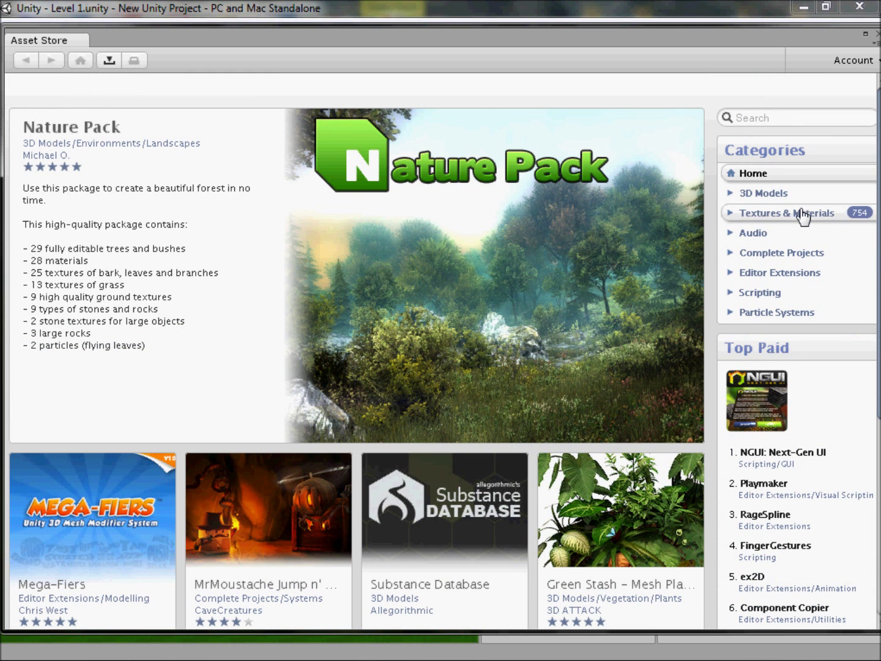
{"action": "left_click", "coordinate": [746, 194]}
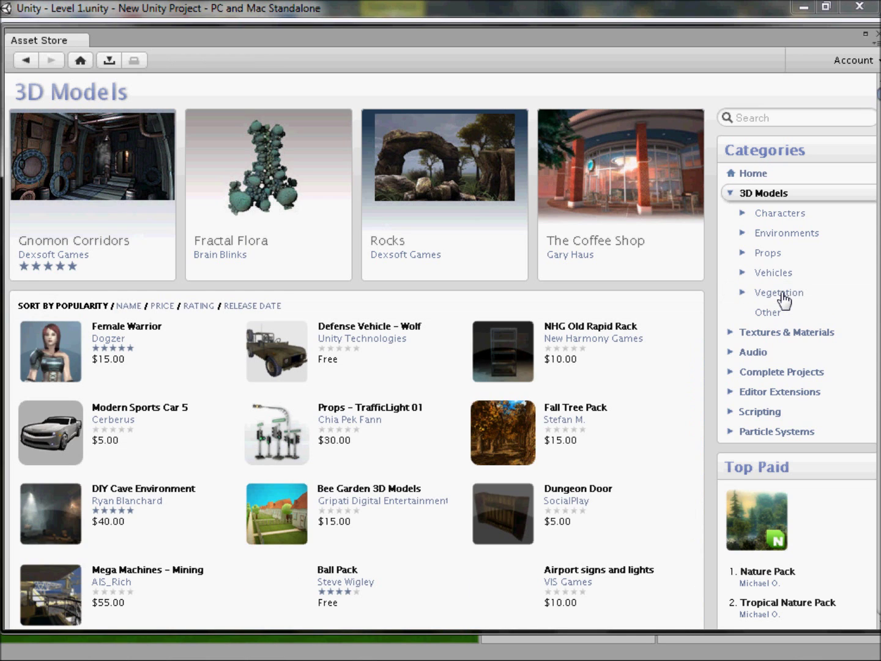
List 3D Models > Environments sorted by price and open the free Coastal Gun Battery package
{"action": "left_click", "coordinate": [782, 235]}
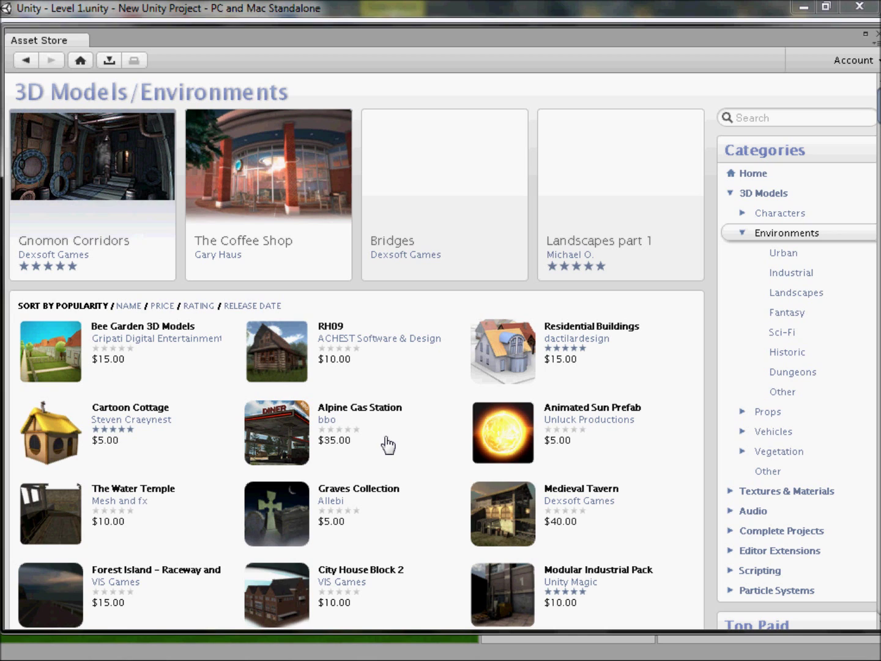
{"action": "left_click", "coordinate": [161, 306]}
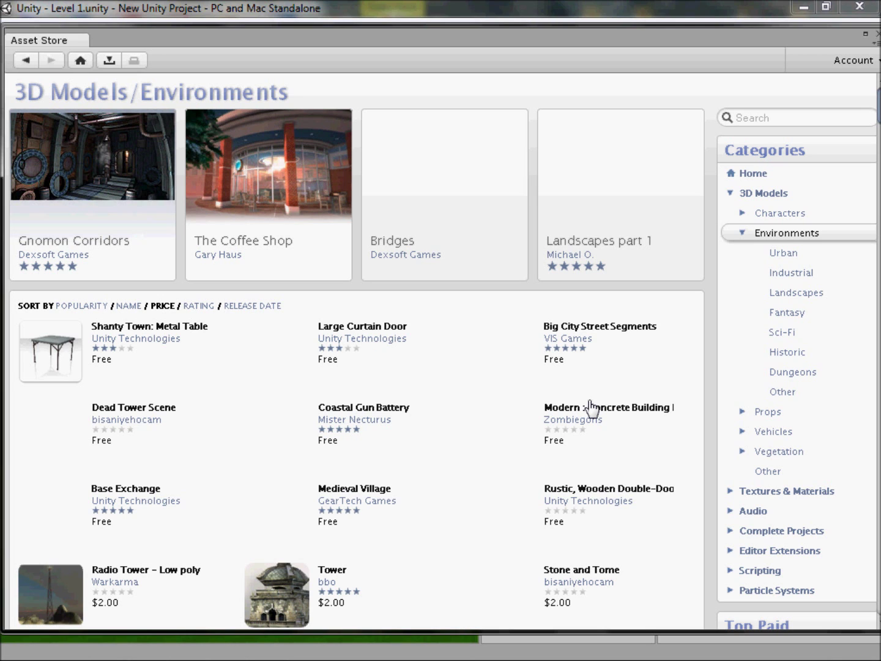
{"action": "scroll", "coordinate": [589, 407], "scroll_direction": "down", "scroll_amount": 3}
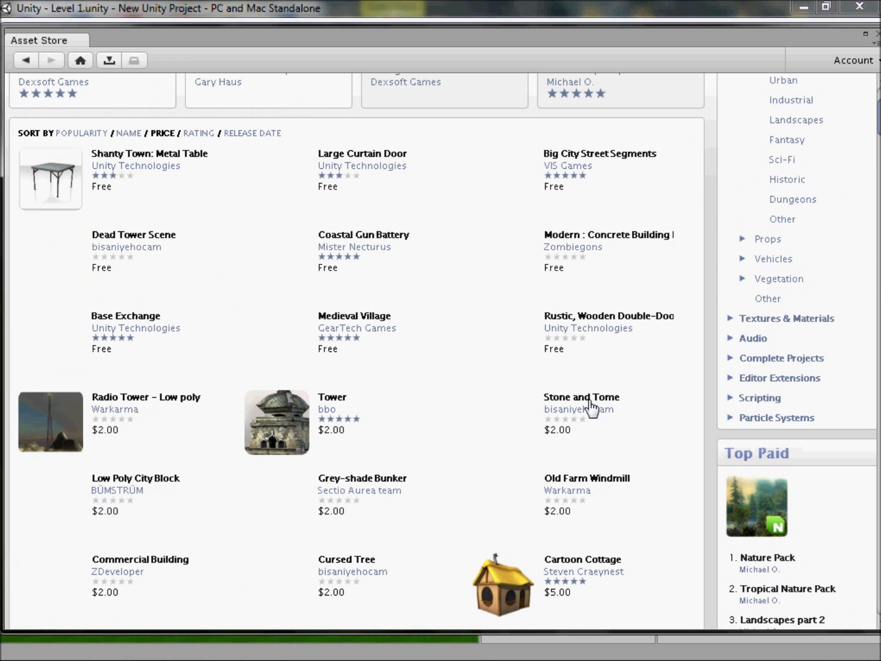
{"action": "scroll", "coordinate": [589, 407], "scroll_direction": "down", "scroll_amount": 3}
{"action": "scroll", "coordinate": [590, 406], "scroll_direction": "up", "scroll_amount": 7}
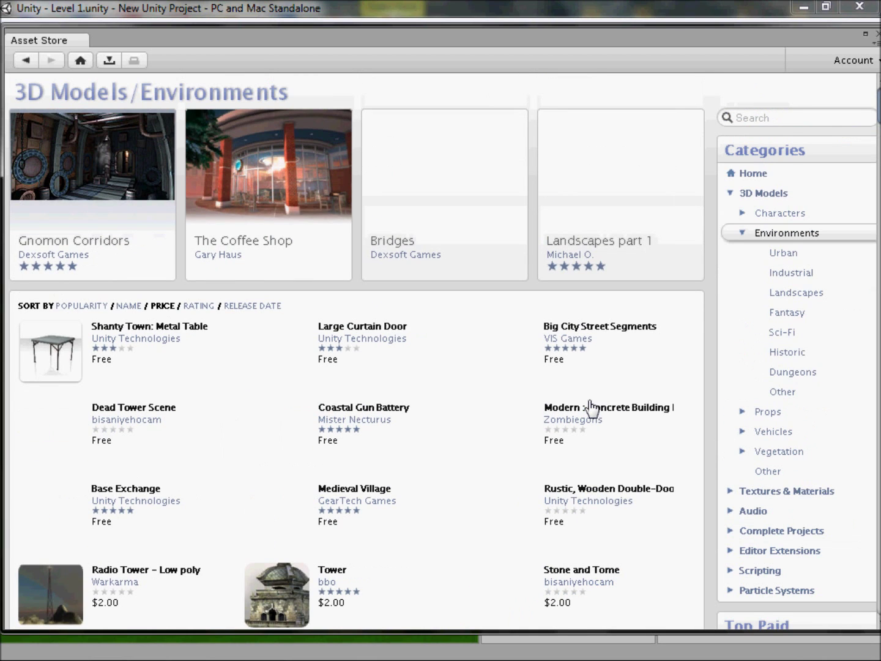
{"action": "scroll", "coordinate": [590, 407], "scroll_direction": "down", "scroll_amount": 3}
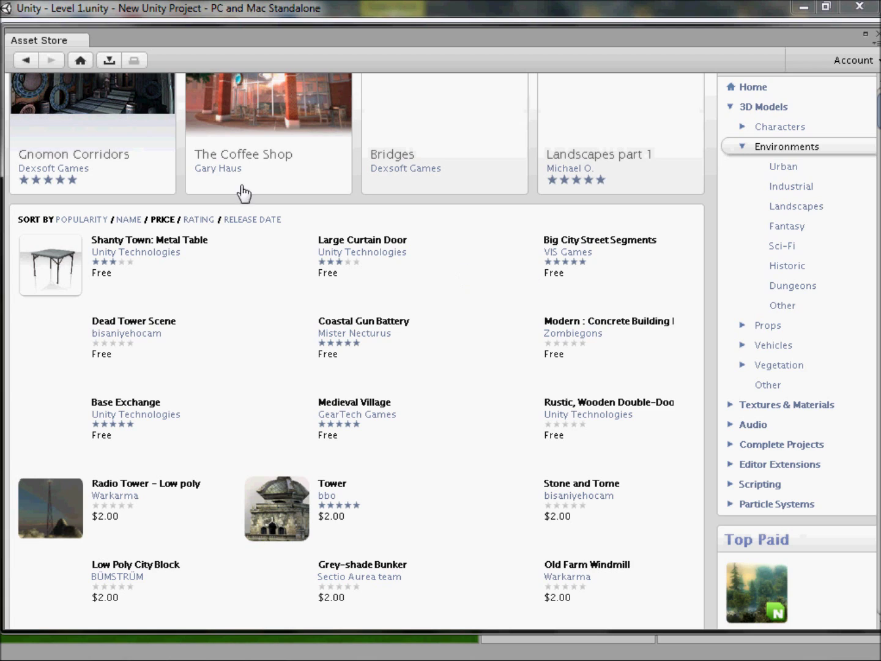
{"action": "scroll", "coordinate": [373, 291], "scroll_direction": "up", "scroll_amount": 2}
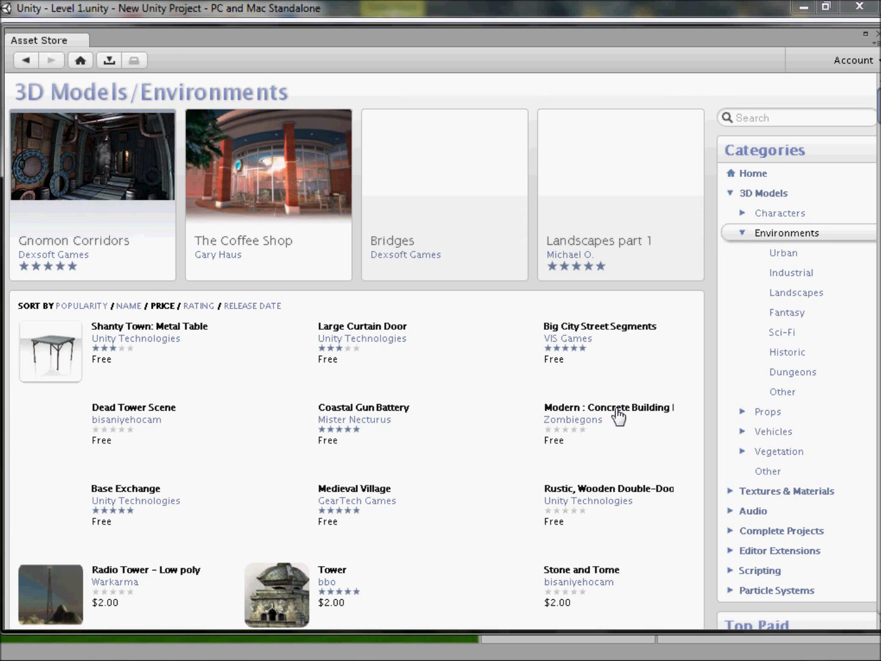
{"action": "left_click", "coordinate": [392, 419]}
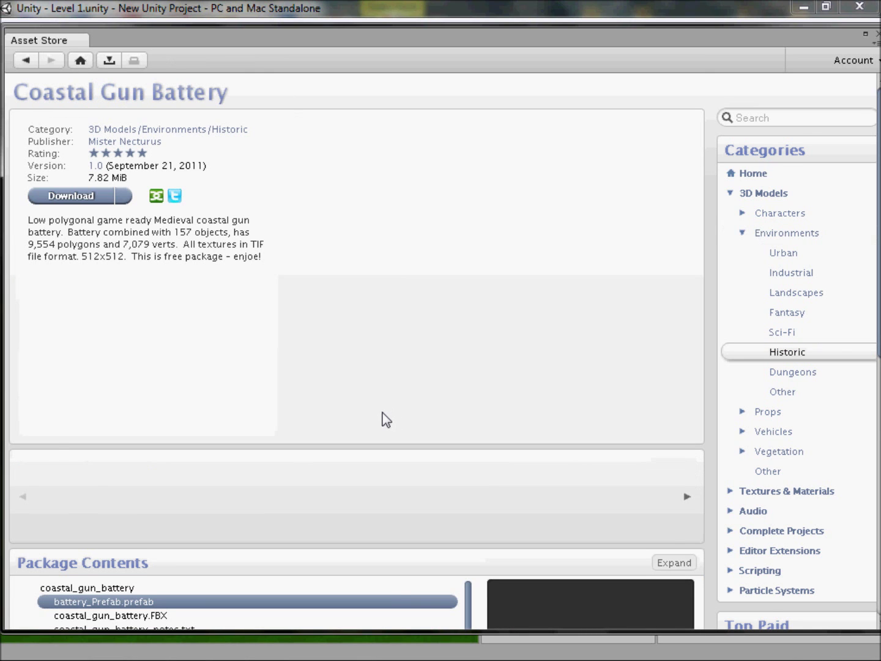
Scroll through the Coastal Gun Battery package contents in the Asset Store
{"action": "scroll", "coordinate": [386, 419], "scroll_direction": "down", "scroll_amount": 3}
{"action": "scroll", "coordinate": [386, 420], "scroll_direction": "down", "scroll_amount": 3}
{"action": "scroll", "coordinate": [429, 434], "scroll_direction": "up", "scroll_amount": 3}
{"action": "scroll", "coordinate": [456, 445], "scroll_direction": "down", "scroll_amount": 3}
{"action": "scroll", "coordinate": [474, 439], "scroll_direction": "up", "scroll_amount": 3}
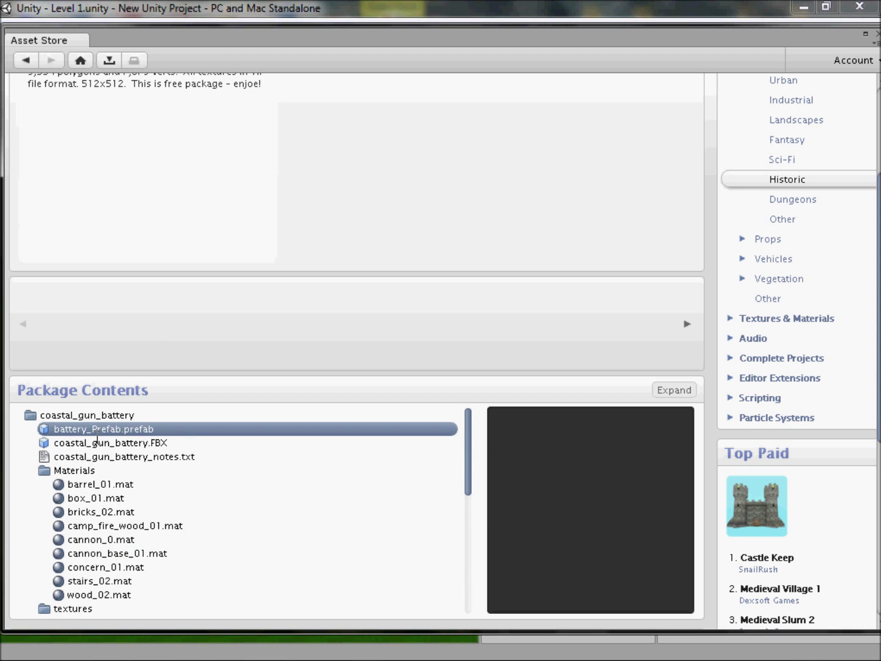
{"action": "scroll", "coordinate": [96, 439], "scroll_direction": "down", "scroll_amount": 10}
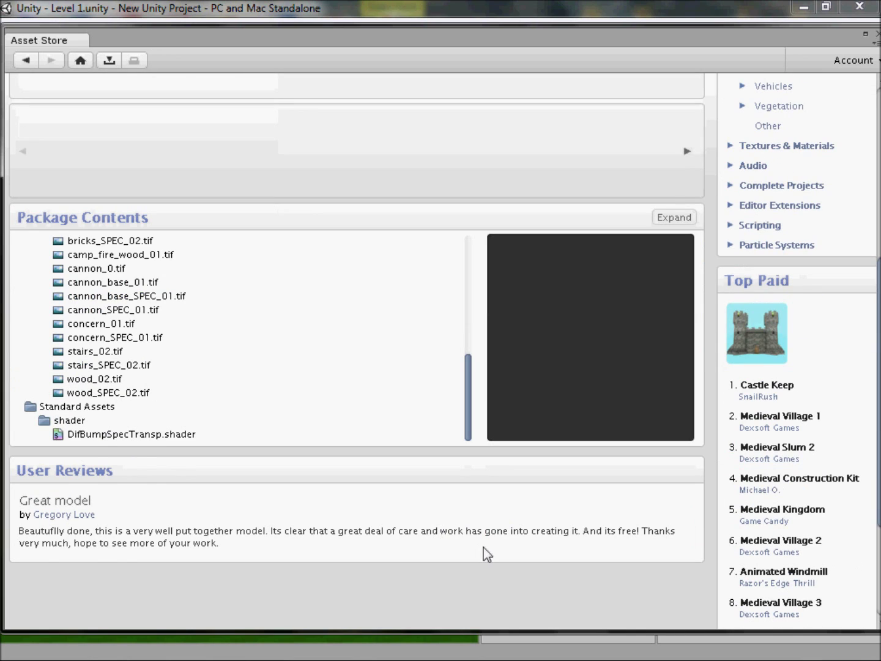
{"action": "scroll", "coordinate": [481, 554], "scroll_direction": "up", "scroll_amount": 5}
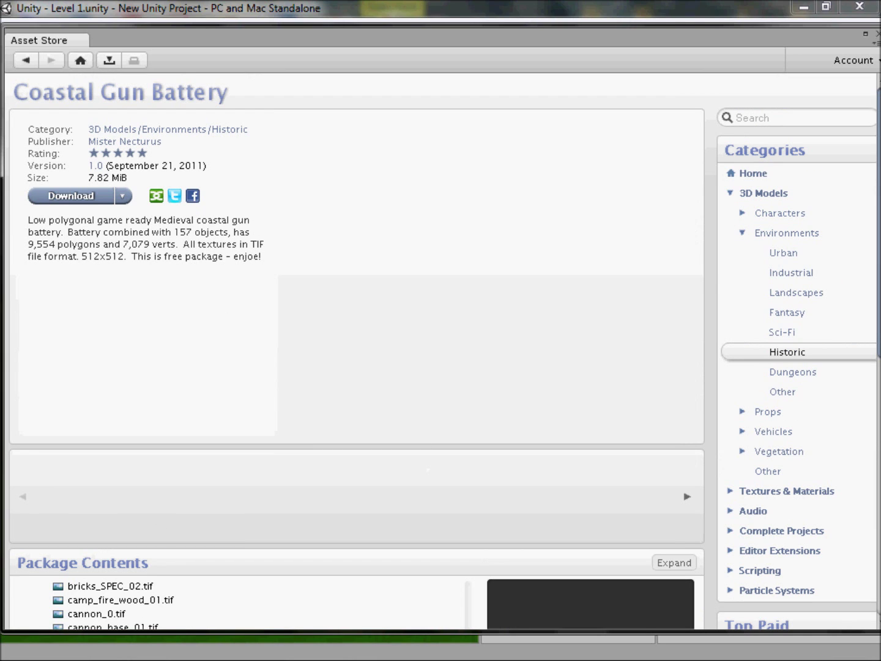
Open a new incognito Chrome window and shrink it to reveal Unity
{"action": "right_click", "coordinate": [69, 648]}
{"action": "left_click", "coordinate": [118, 546]}
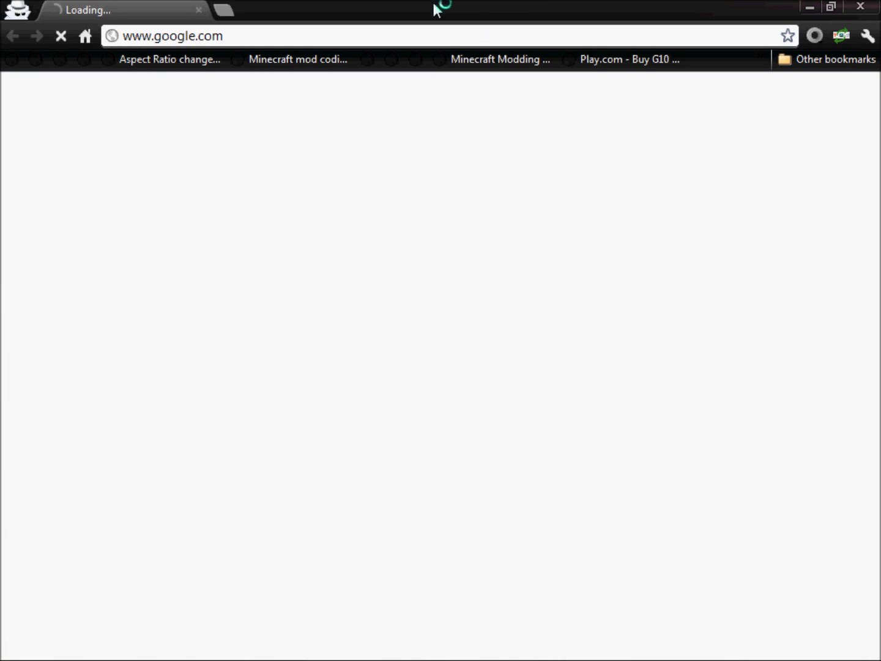
{"action": "left_click_drag", "start_coordinate": [434, 9], "coordinate": [518, 322]}
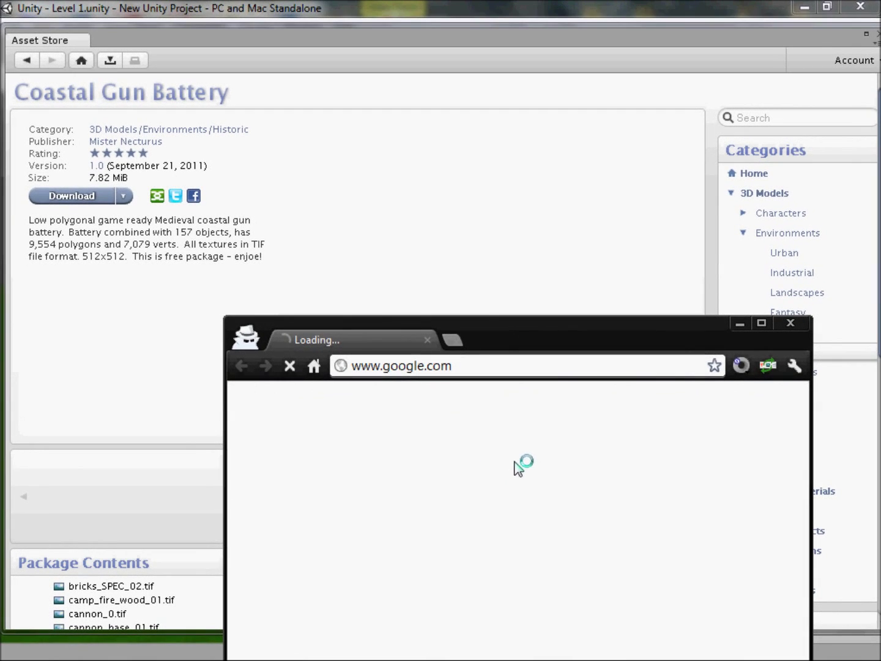
Go to Google Images and enter the search 'medieval coastal gun battery'
{"action": "left_click", "coordinate": [362, 398]}
{"action": "left_click_drag", "start_coordinate": [524, 332], "coordinate": [587, 101]}
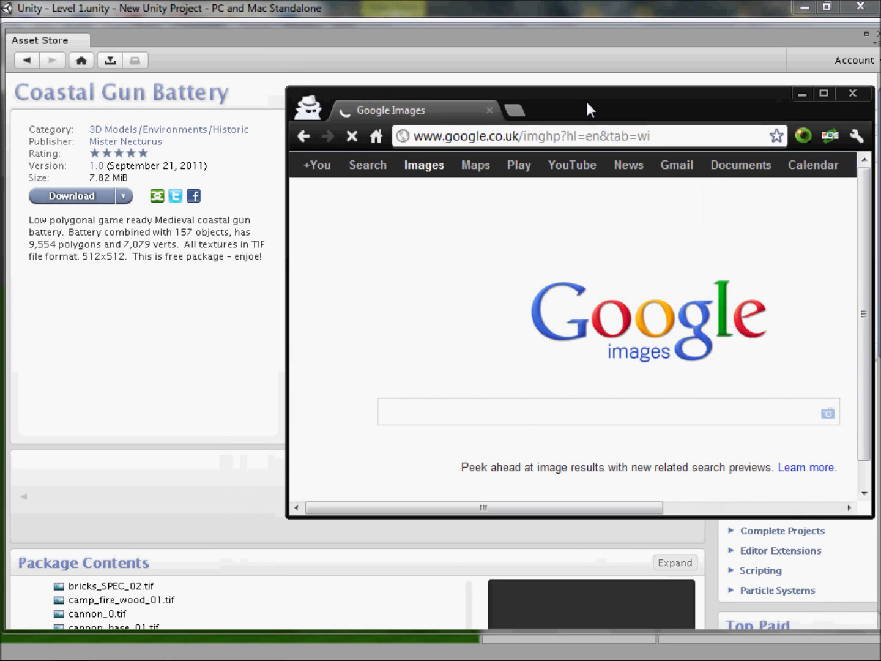
{"action": "type", "text": "neduvak ciastal"}
{"action": "key", "text": "BackSpace"}
{"action": "key", "text": "ctrl+a"}
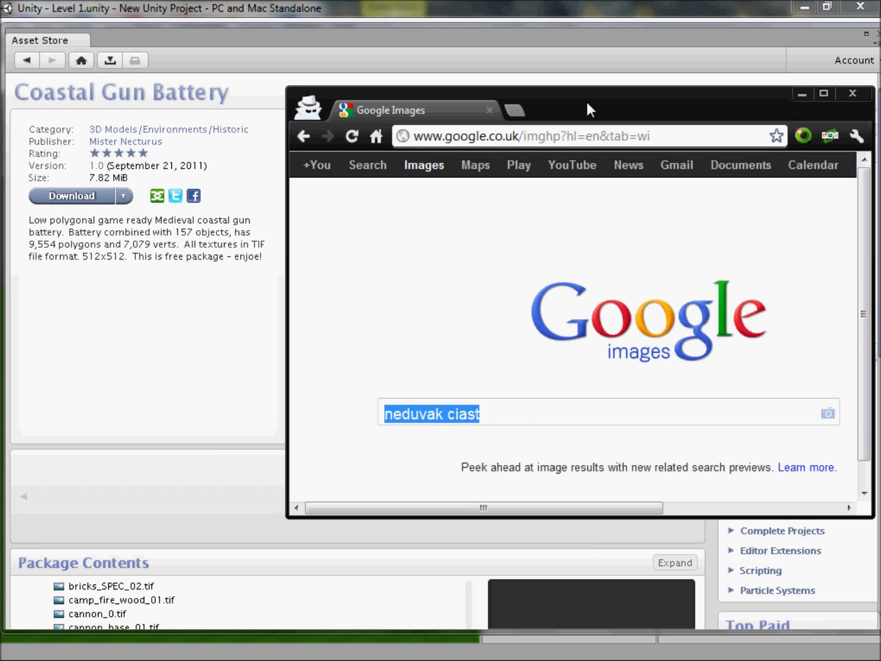
{"action": "type", "text": "medieval coa"}
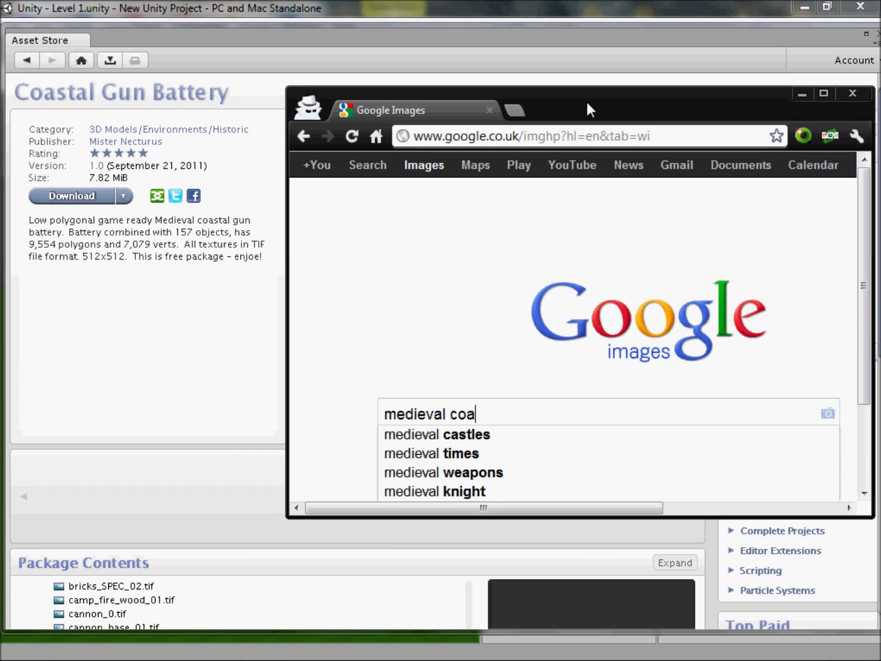
{"action": "type", "text": "ts"}
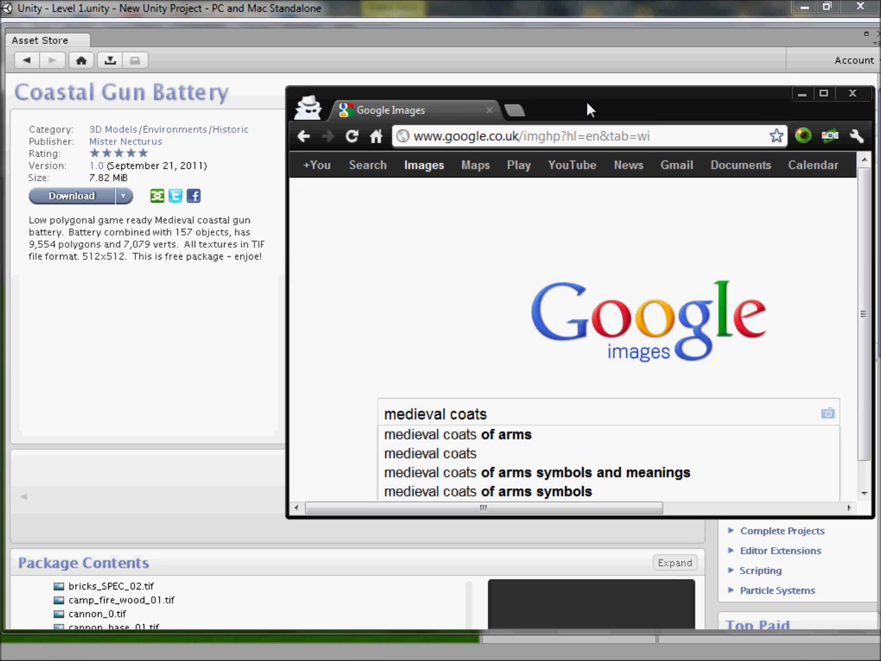
{"action": "type", "text": "tal gun barrery"}
Run the image search, browse the thumbnails, then start the Coastal Gun Battery download
{"action": "left_click", "coordinate": [582, 83]}
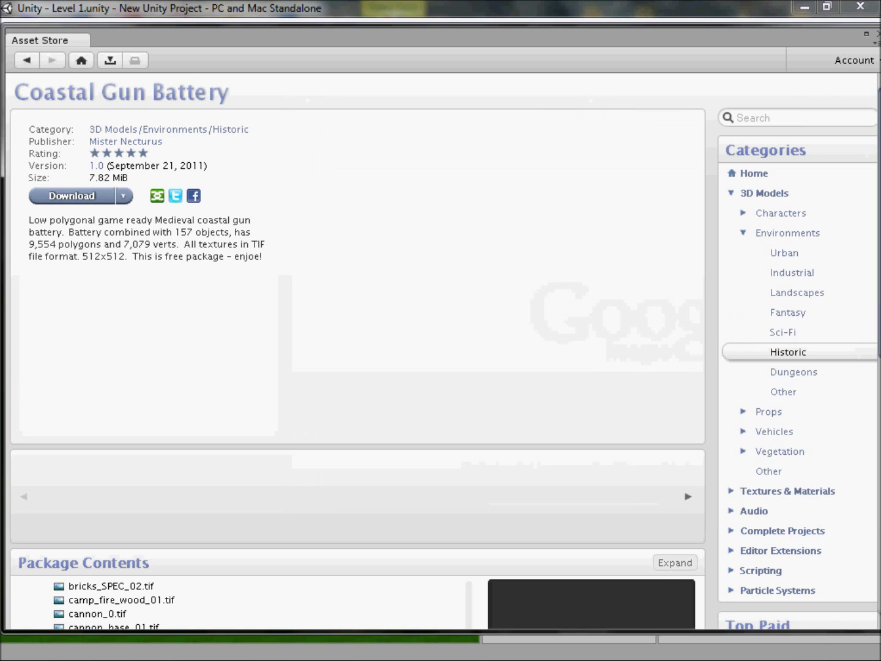
{"action": "left_click", "coordinate": [69, 646]}
{"action": "key", "text": "Return"}
{"action": "left_click_drag", "start_coordinate": [619, 92], "coordinate": [550, 3]}
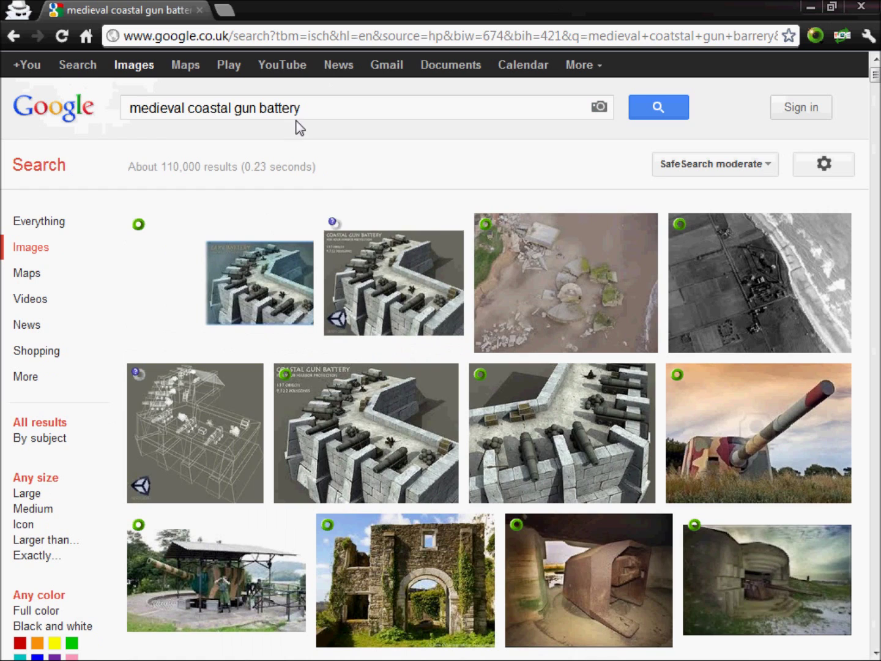
{"action": "mouse_move", "coordinate": [277, 257]}
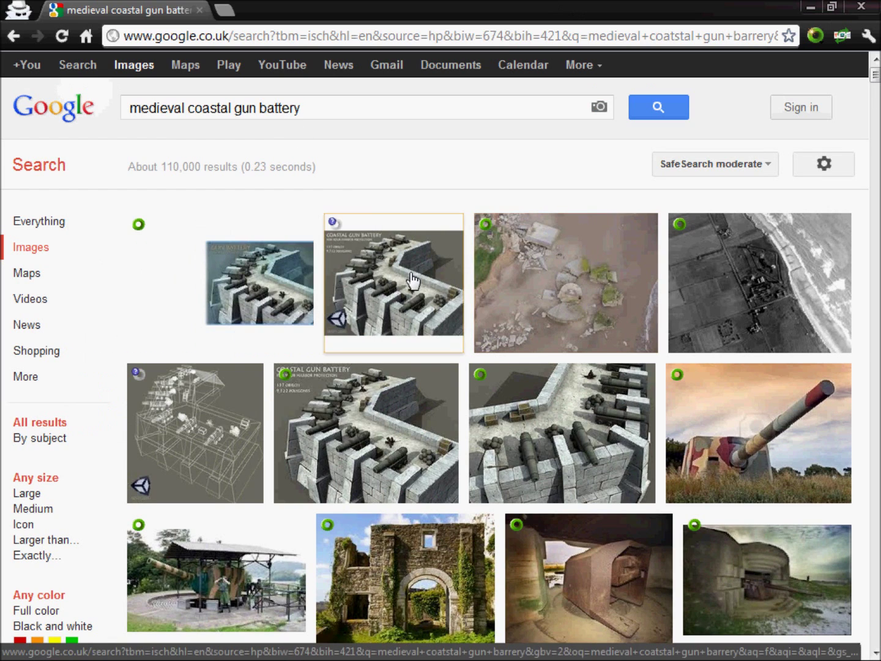
{"action": "mouse_move", "coordinate": [410, 280]}
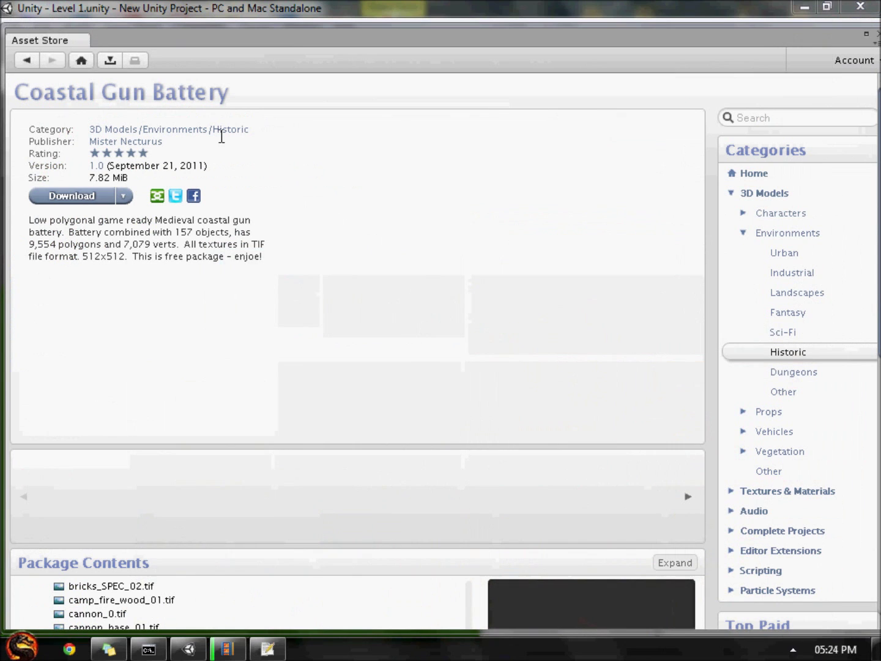
{"action": "left_click", "coordinate": [94, 196]}
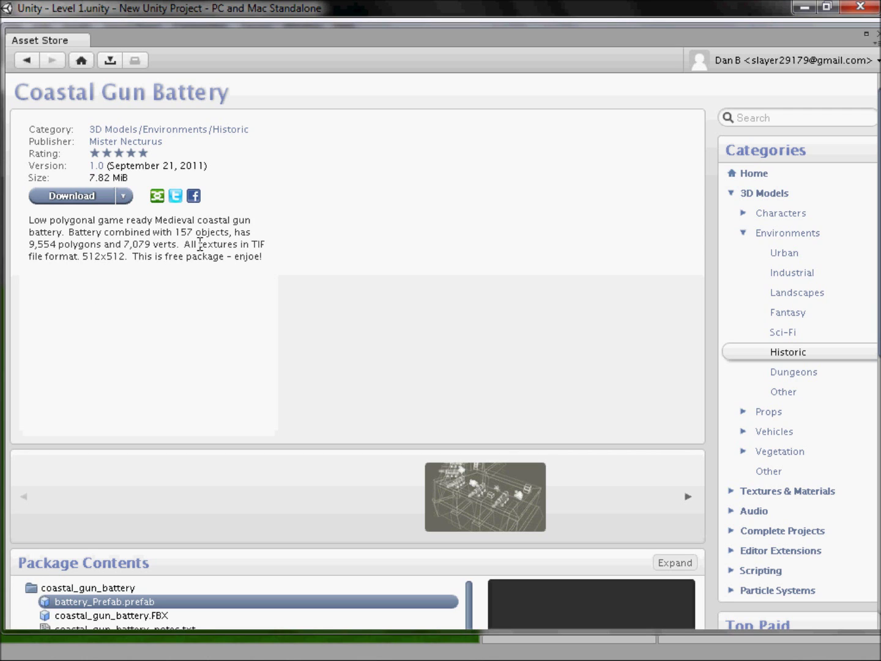
Retry the Coastal Gun Battery download after logging in and go to Editor Extensions
{"action": "left_click", "coordinate": [83, 197]}
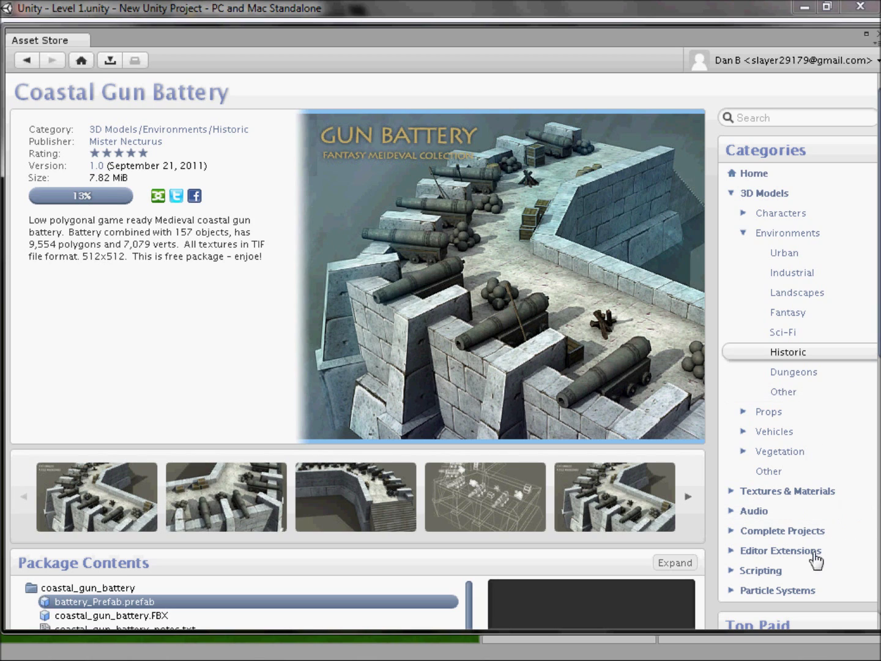
{"action": "left_click", "coordinate": [764, 550]}
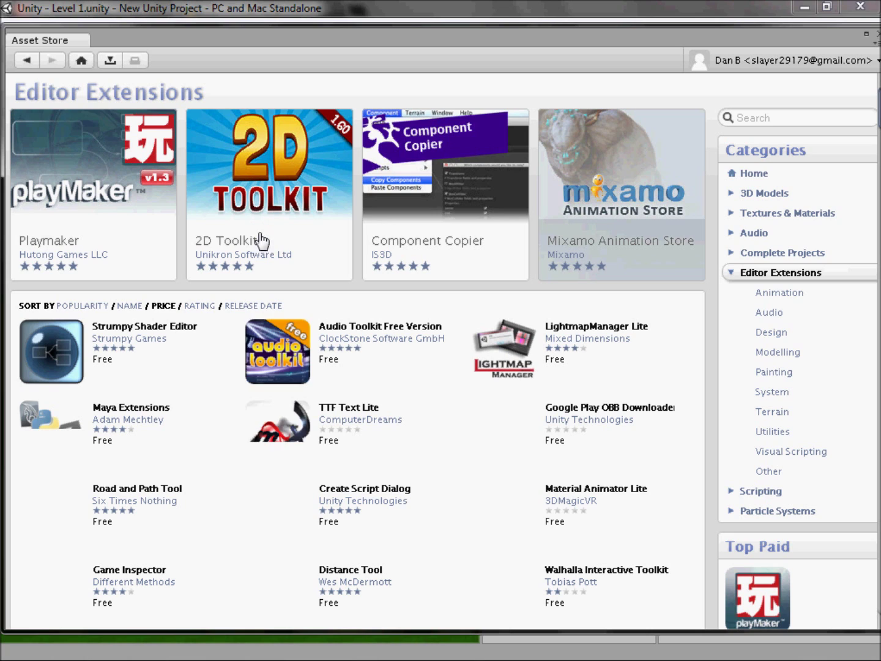
Scroll the Editor Extensions list and open the EasyRoads3D Free package page
{"action": "scroll", "coordinate": [555, 314], "scroll_direction": "down", "scroll_amount": 3}
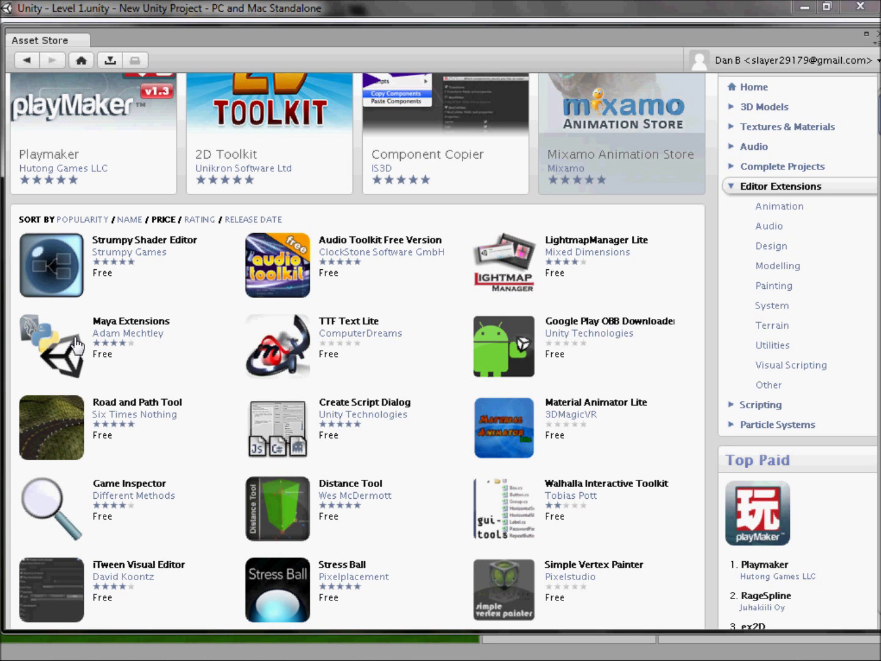
{"action": "scroll", "coordinate": [432, 308], "scroll_direction": "down", "scroll_amount": 4}
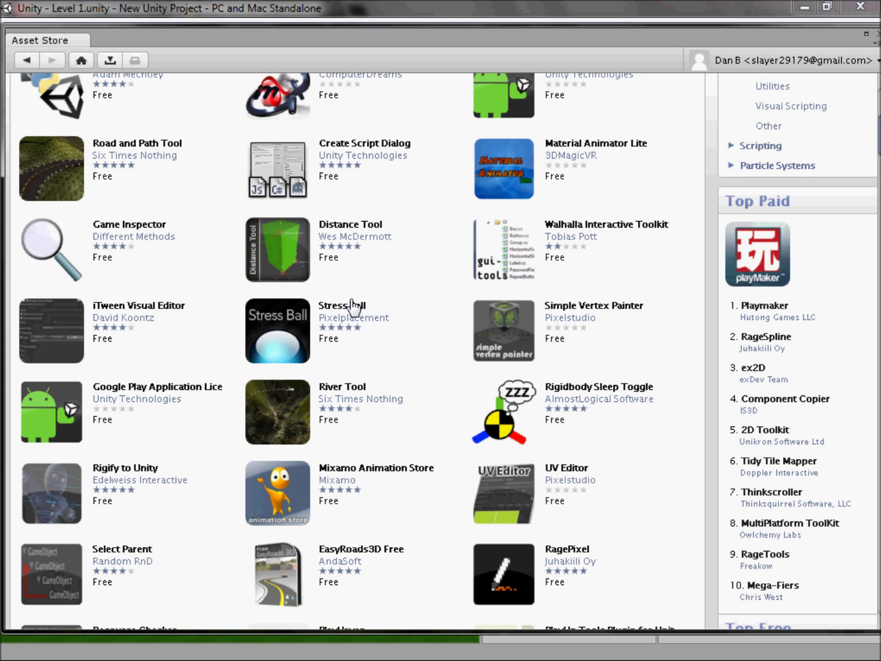
{"action": "scroll", "coordinate": [354, 306], "scroll_direction": "down", "scroll_amount": 3}
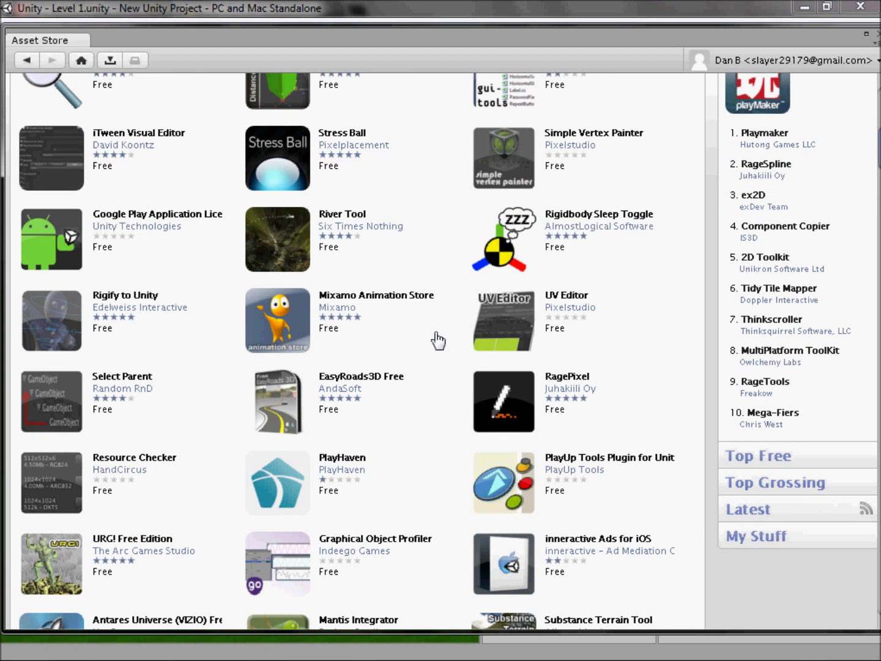
{"action": "left_click", "coordinate": [348, 375]}
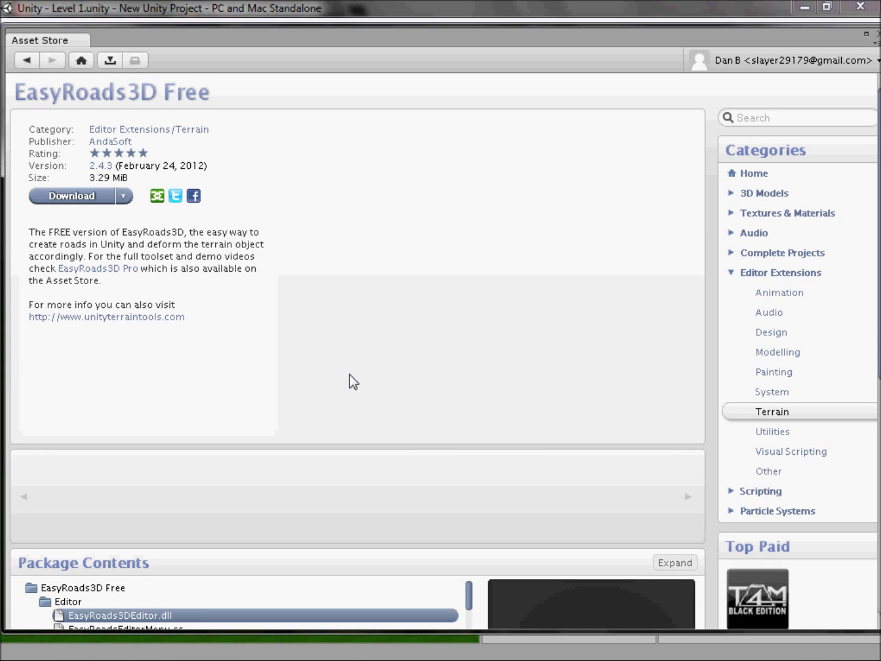
Look over the EasyRoads3D Free page, then switch to the 3D Models category
{"action": "scroll", "coordinate": [352, 398], "scroll_direction": "down", "scroll_amount": 3}
{"action": "scroll", "coordinate": [519, 355], "scroll_direction": "down", "scroll_amount": 3}
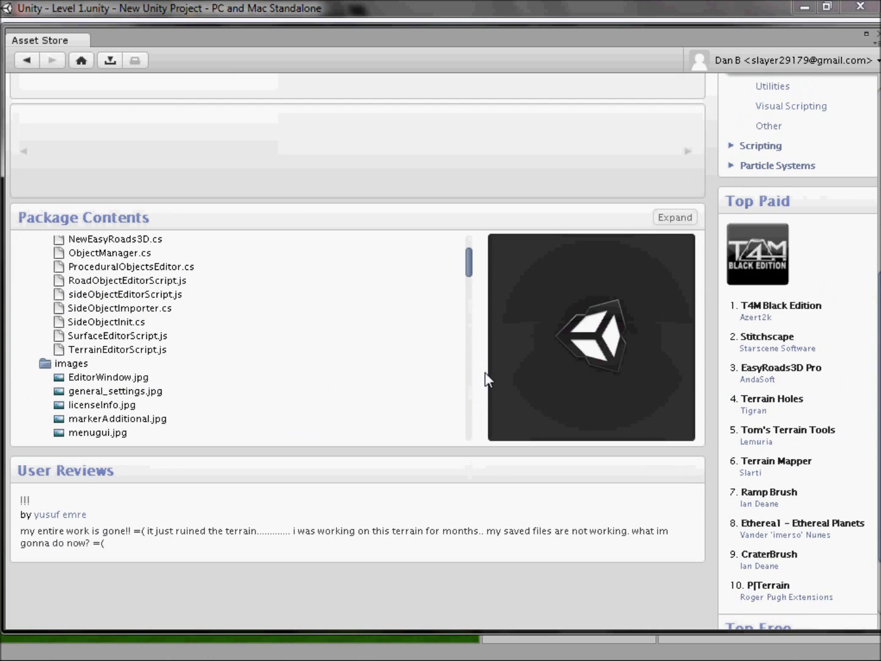
{"action": "scroll", "coordinate": [487, 380], "scroll_direction": "up", "scroll_amount": 6}
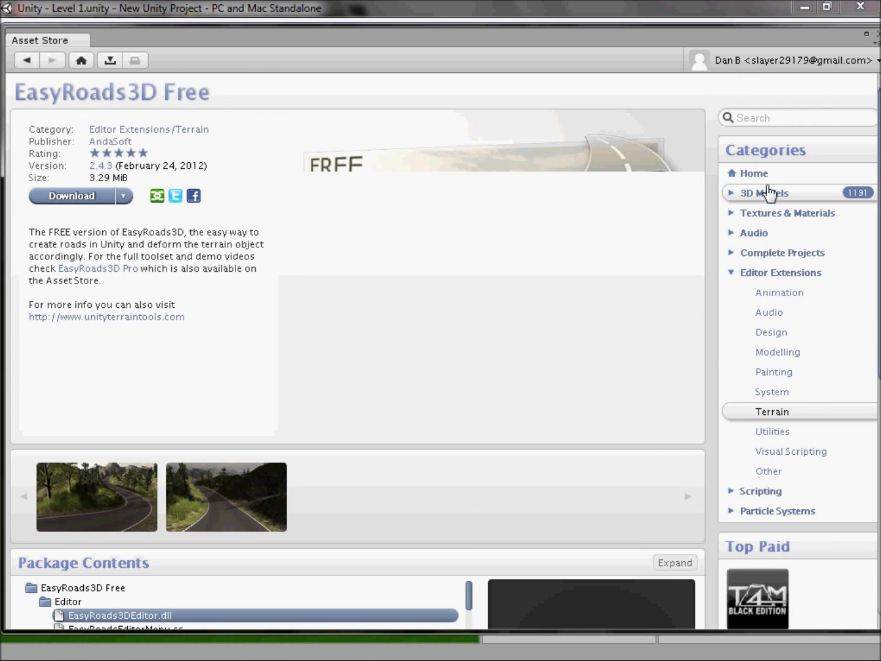
{"action": "left_click", "coordinate": [761, 193]}
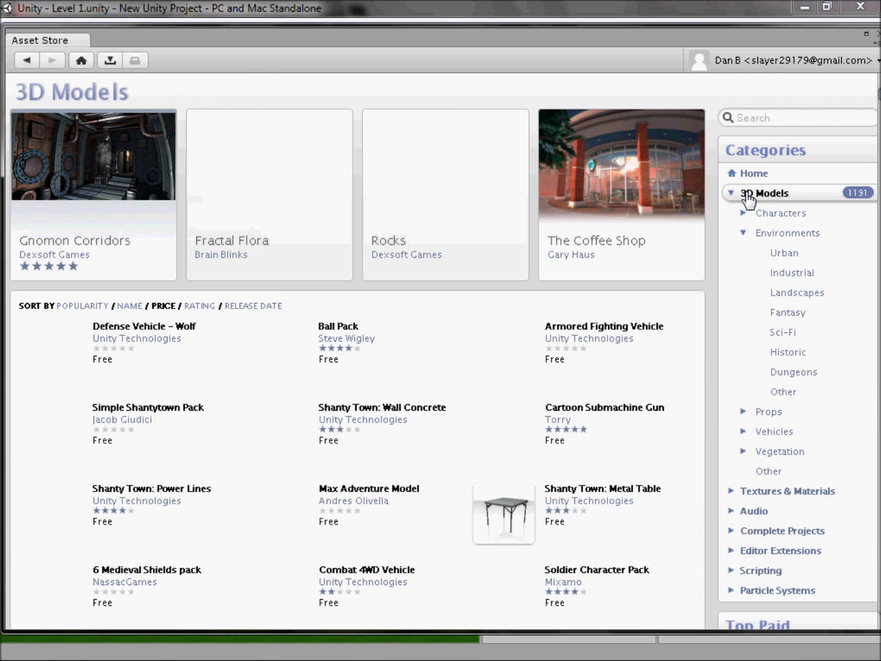
Filter 3D Models to Vehicles > Land, then show the downloads list with Coastal Gun Battery
{"action": "left_click", "coordinate": [774, 432]}
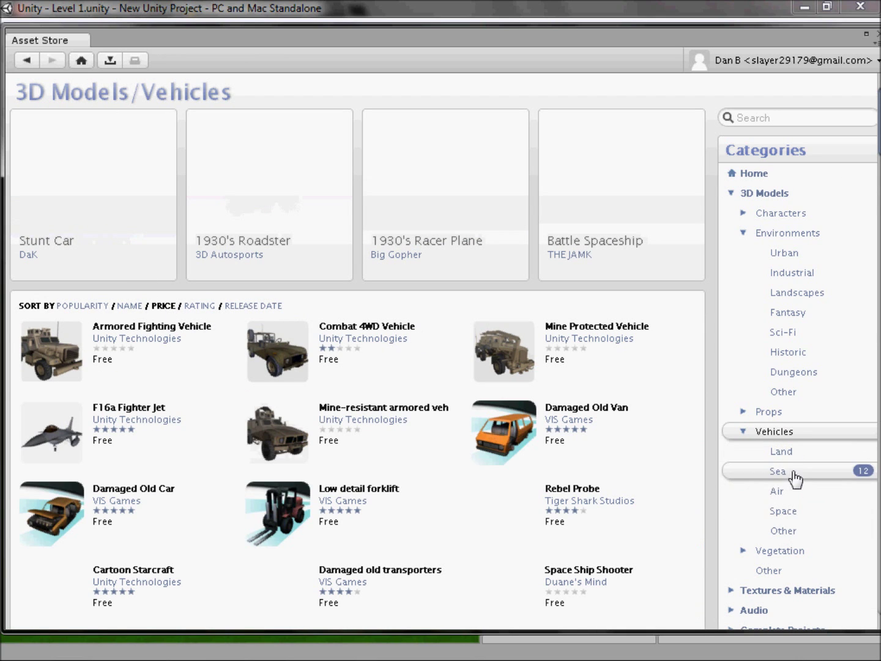
{"action": "left_click", "coordinate": [794, 452]}
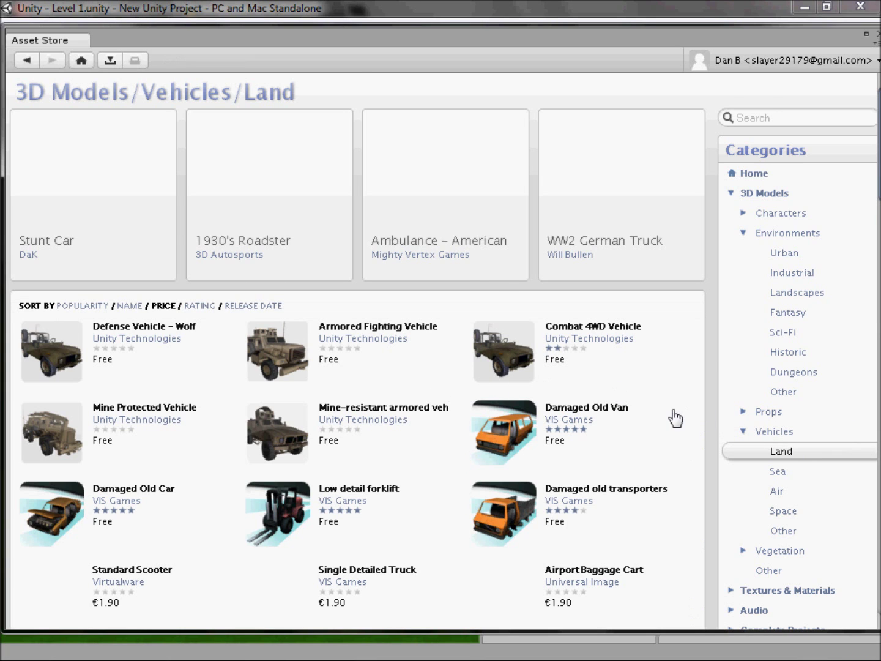
{"action": "scroll", "coordinate": [500, 389], "scroll_direction": "down", "scroll_amount": 3}
{"action": "scroll", "coordinate": [629, 374], "scroll_direction": "up", "scroll_amount": 3}
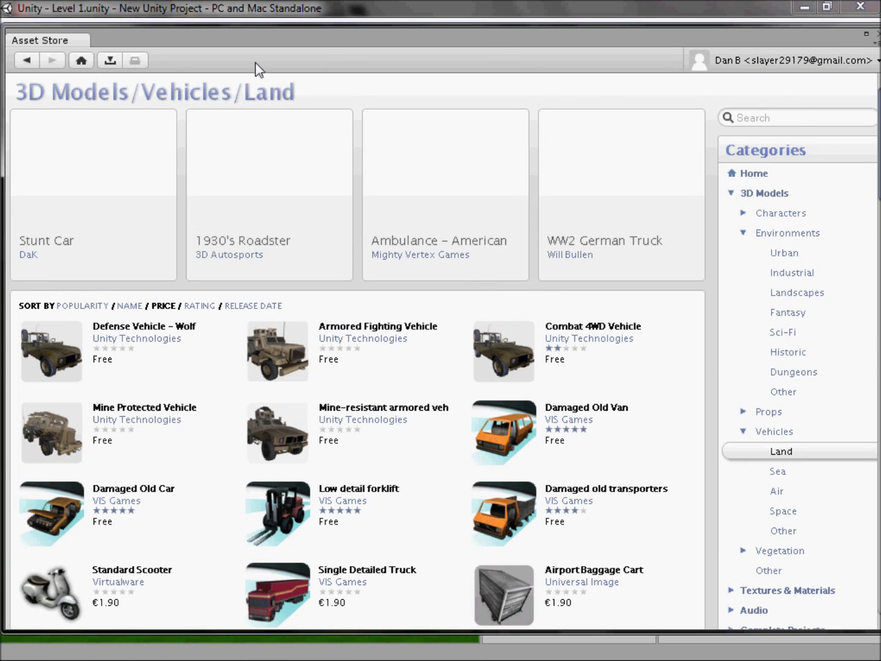
{"action": "left_click", "coordinate": [110, 61]}
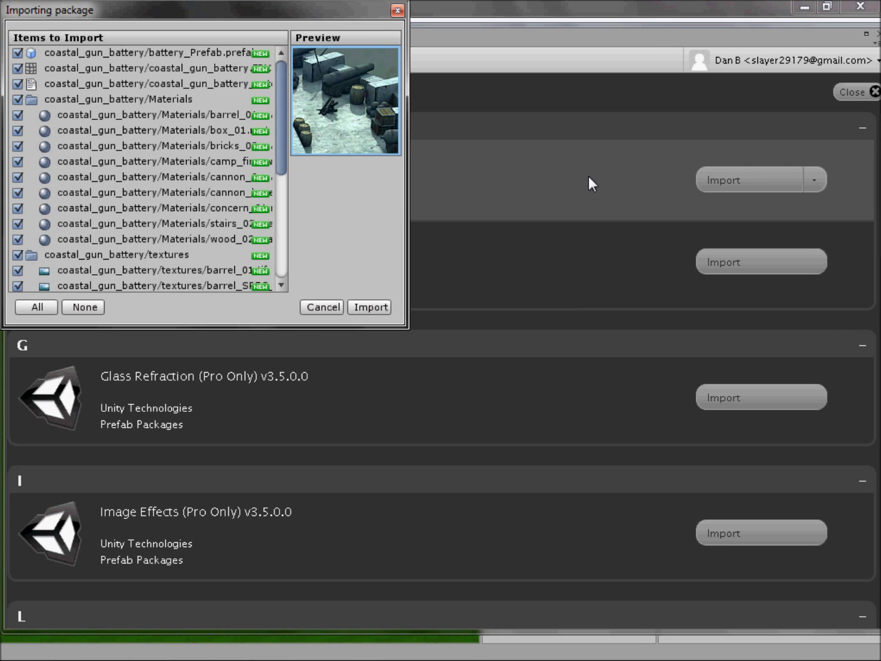
Import all Coastal Gun Battery package items and close the Asset Store window
{"action": "mouse_move", "coordinate": [287, 87]}
{"action": "left_mouse_down"}
{"action": "mouse_move", "coordinate": [287, 219]}
{"action": "mouse_move", "coordinate": [282, 71]}
{"action": "left_mouse_up"}
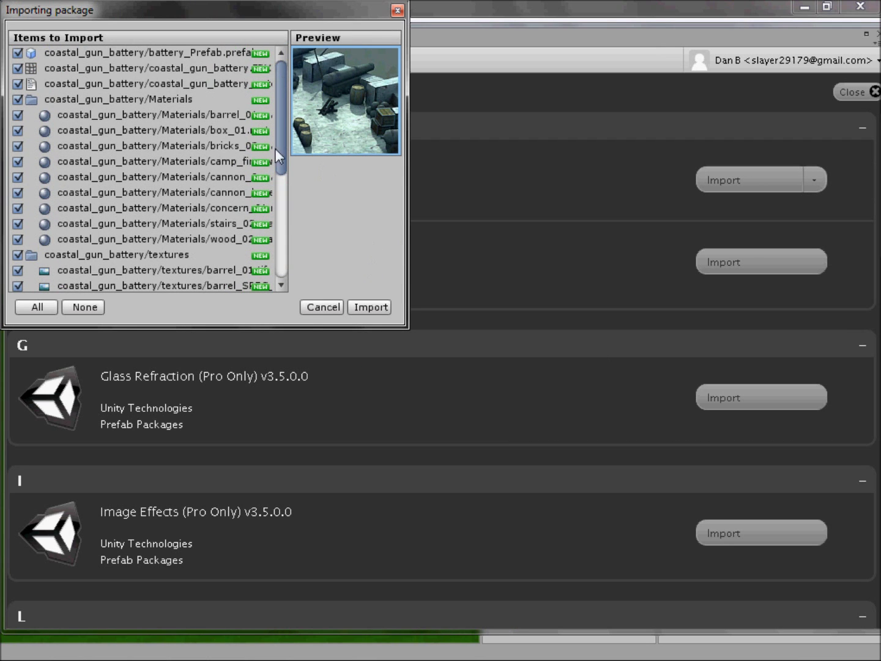
{"action": "left_click", "coordinate": [371, 308]}
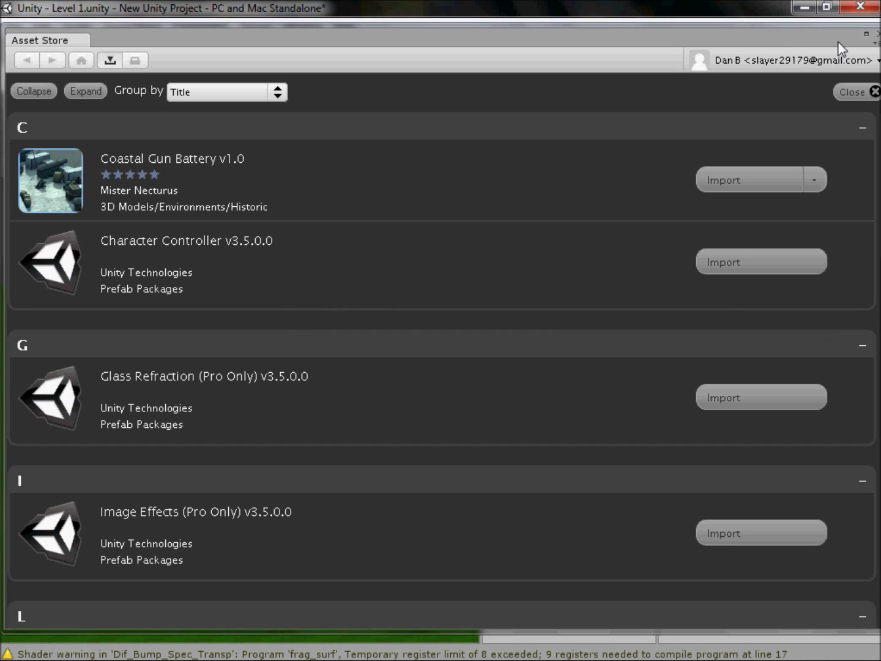
{"action": "left_click", "coordinate": [877, 34]}
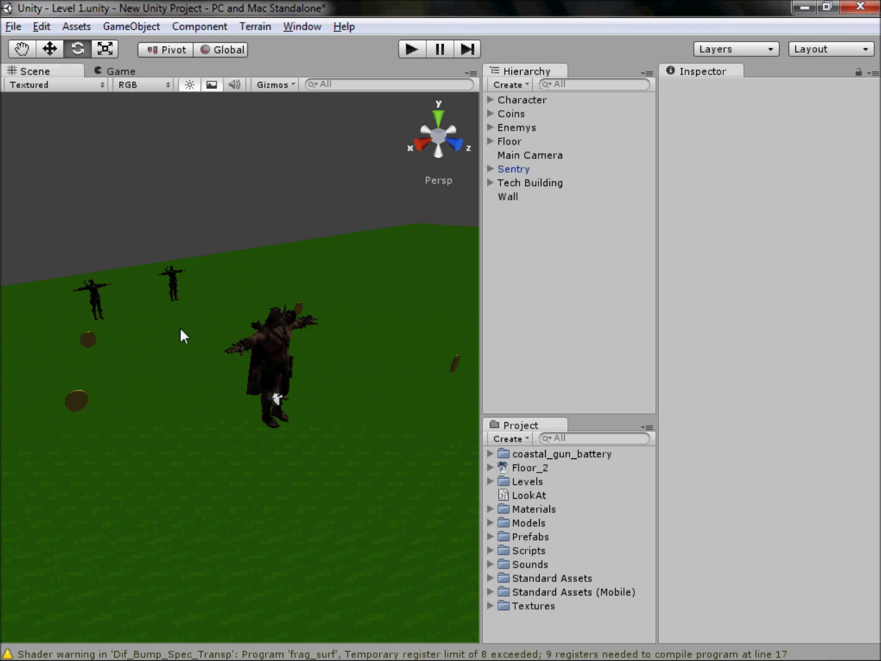
Clear the shader warnings from the Console
{"action": "left_click", "coordinate": [186, 648]}
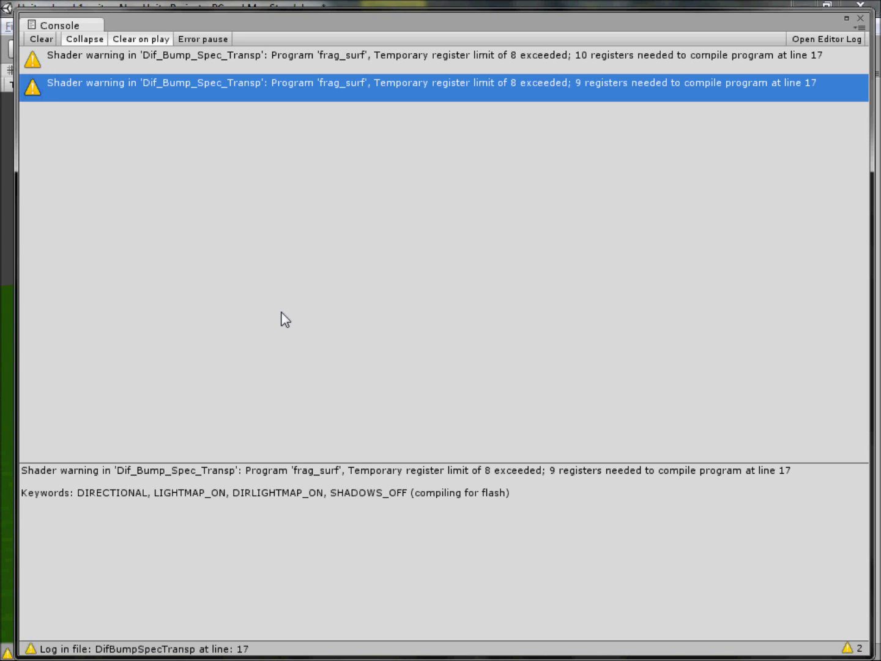
{"action": "left_click", "coordinate": [41, 38]}
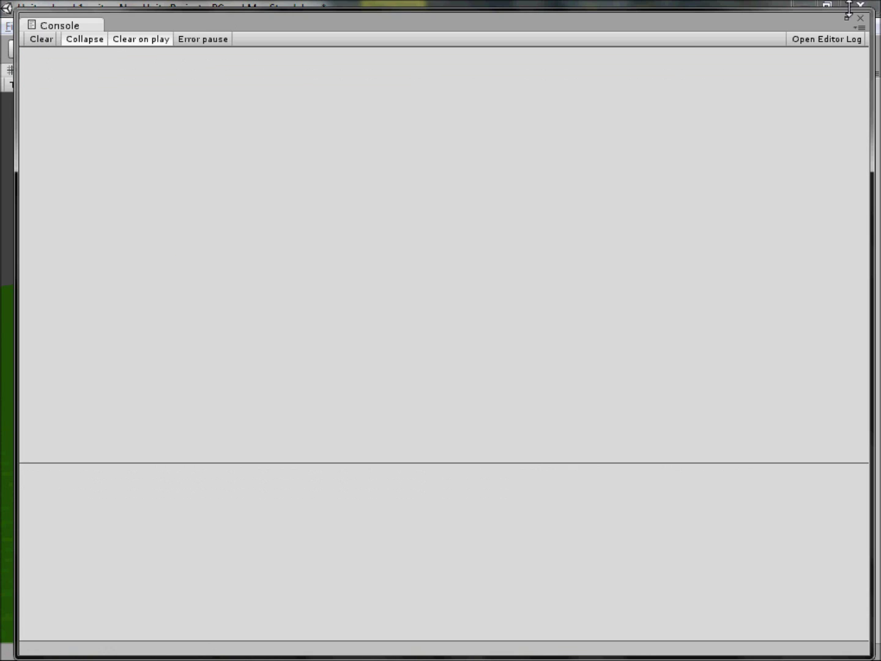
{"action": "left_click", "coordinate": [860, 19]}
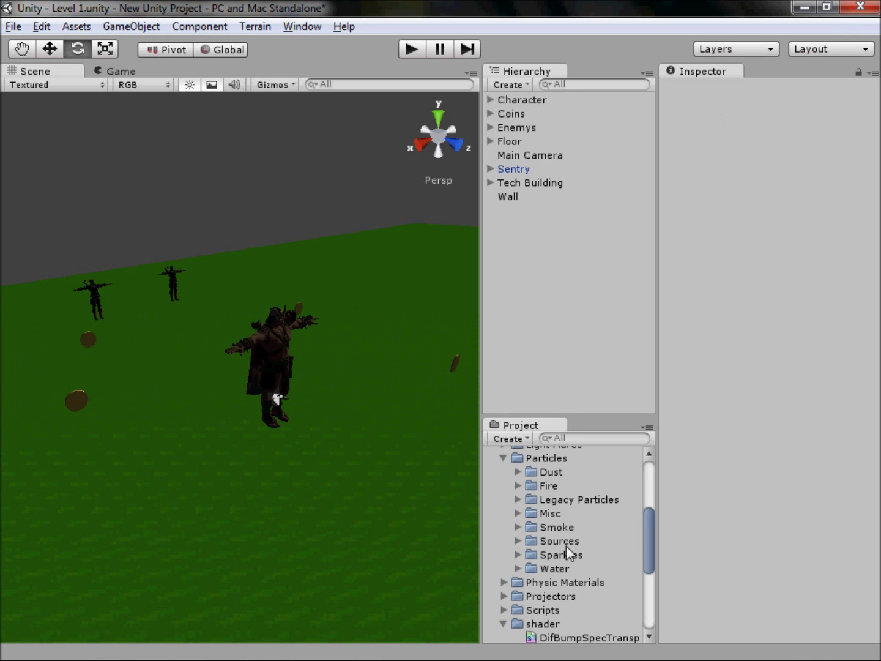
Collapse Particles and Standard Assets, then drag coastal_gun_battery into the Models folder
{"action": "left_click", "coordinate": [503, 458]}
{"action": "scroll", "coordinate": [503, 515], "scroll_direction": "up", "scroll_amount": 5}
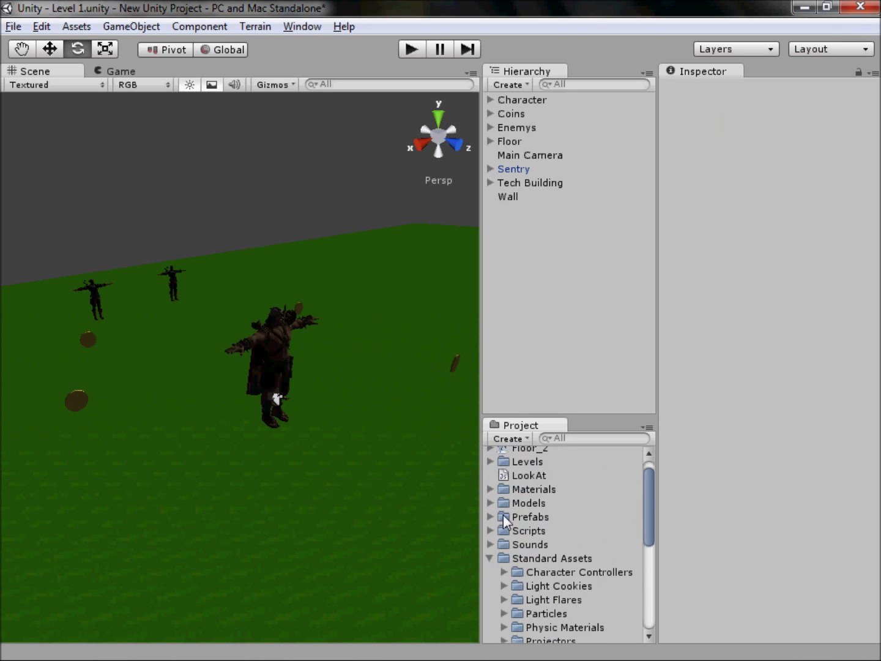
{"action": "left_click", "coordinate": [492, 559]}
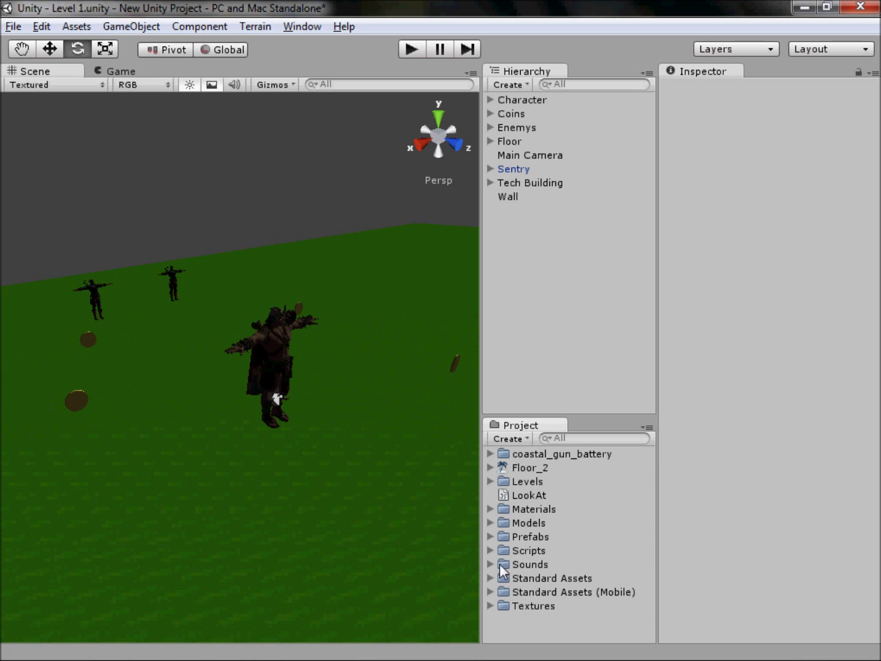
{"action": "left_click", "coordinate": [490, 454]}
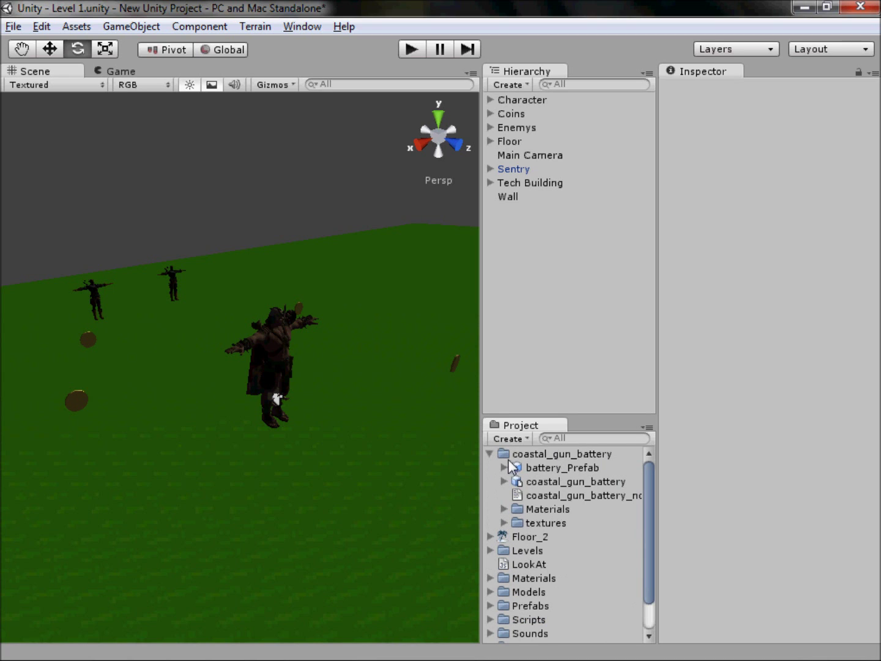
{"action": "left_click", "coordinate": [490, 454]}
{"action": "left_click_drag", "start_coordinate": [530, 455], "coordinate": [532, 523]}
Expand Models > coastal_gun_battery and select battery_Prefab
{"action": "left_click", "coordinate": [494, 496]}
{"action": "left_click", "coordinate": [493, 497]}
{"action": "left_click", "coordinate": [489, 509]}
{"action": "scroll", "coordinate": [553, 504], "scroll_direction": "down", "scroll_amount": 2}
{"action": "left_click", "coordinate": [504, 485]}
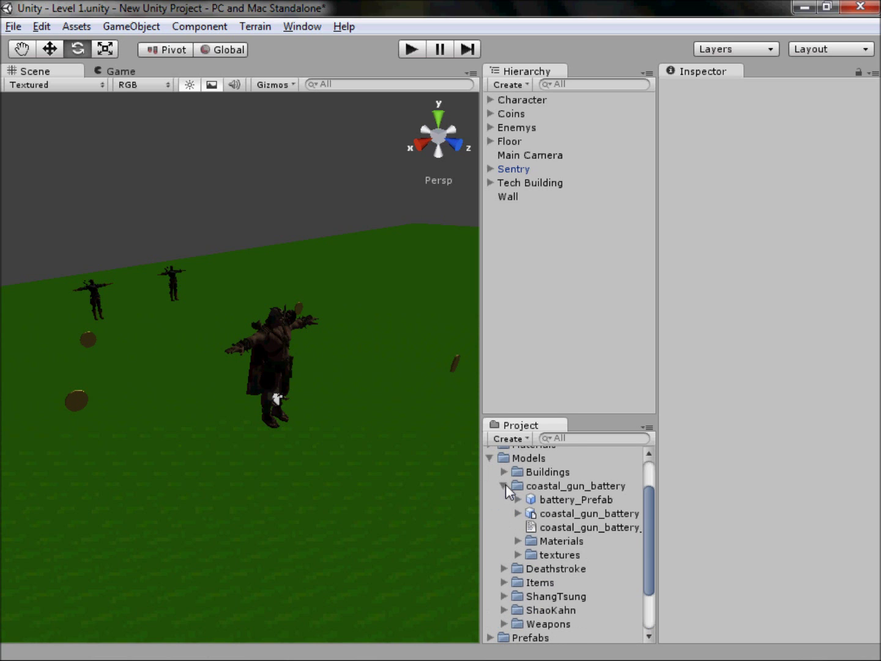
{"action": "left_click", "coordinate": [548, 499]}
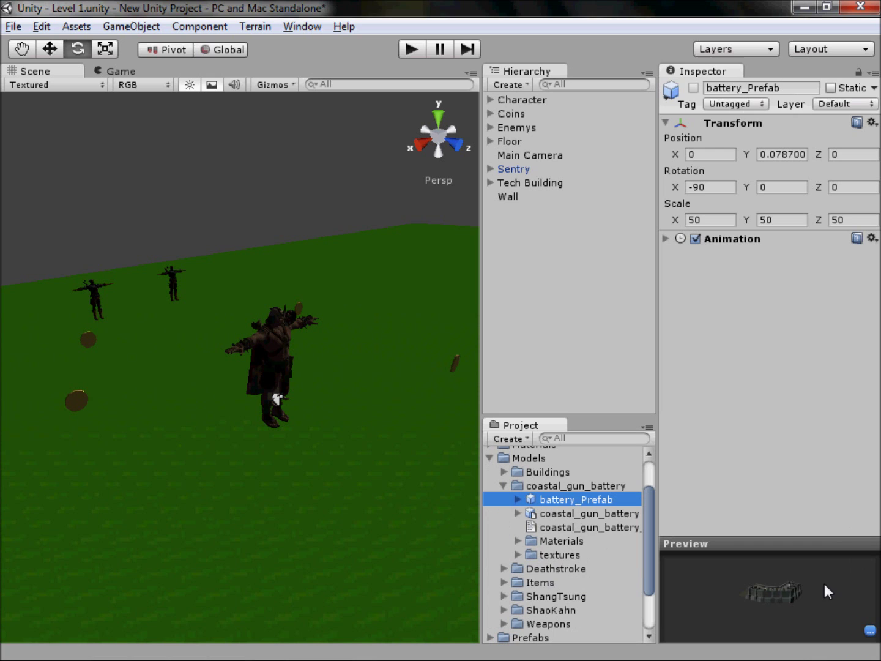
Place battery_Prefab into the Level 1 scene and select it in the Hierarchy
{"action": "left_click_drag", "start_coordinate": [787, 543], "coordinate": [778, 433]}
{"action": "left_click_drag", "start_coordinate": [575, 493], "coordinate": [298, 303]}
{"action": "left_click", "coordinate": [785, 586]}
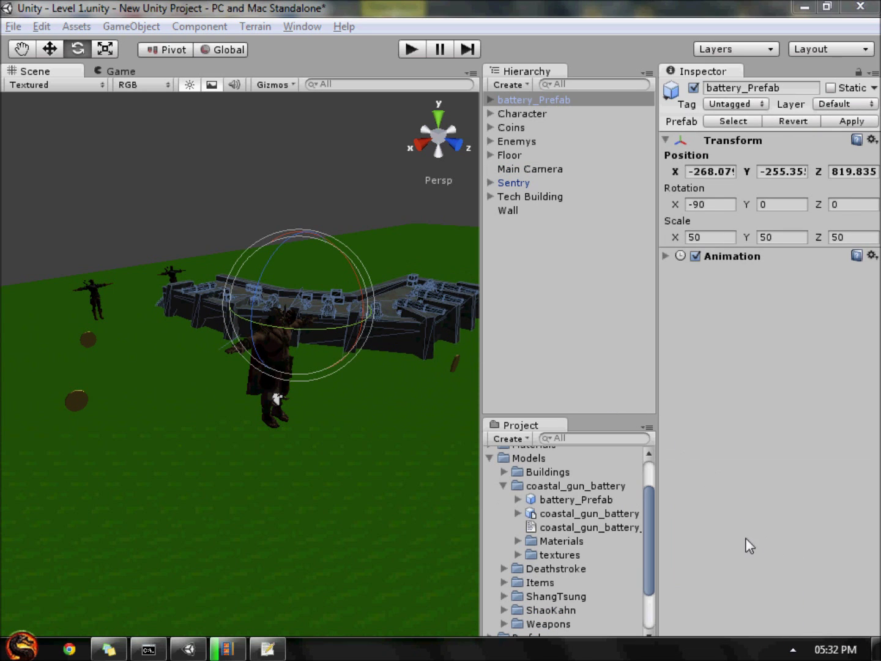
{"action": "left_click", "coordinate": [351, 234]}
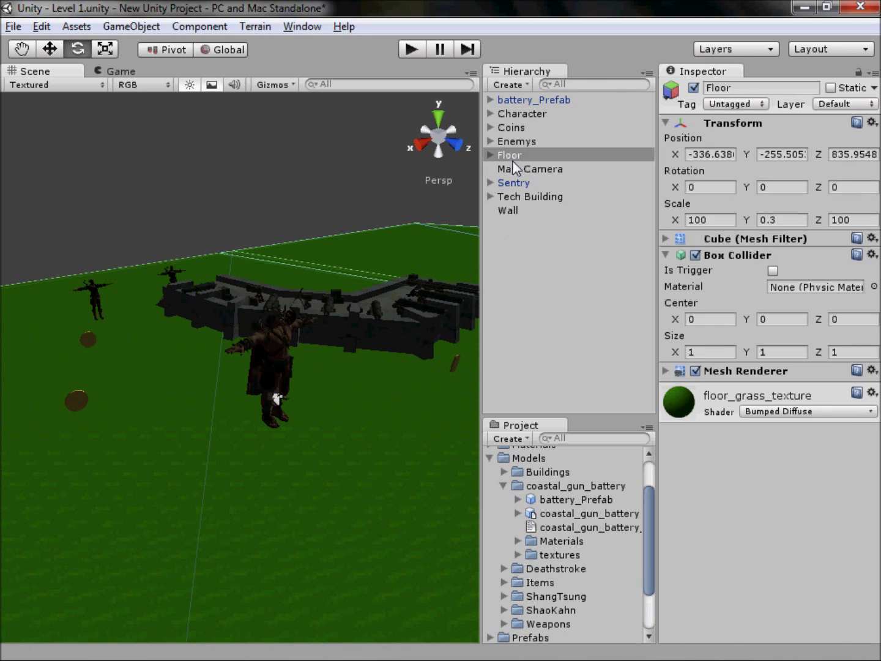
{"action": "left_click", "coordinate": [537, 102]}
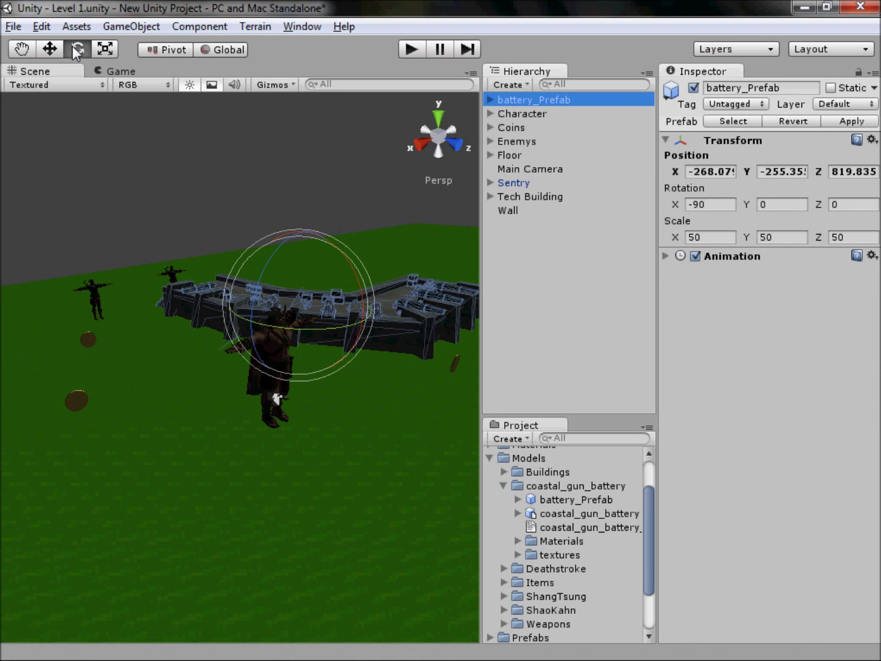
Raise the battery with the move gizmo's Y arrow, checking from the Left view
{"action": "left_click", "coordinate": [50, 49]}
{"action": "left_click_drag", "start_coordinate": [297, 260], "coordinate": [319, 226]}
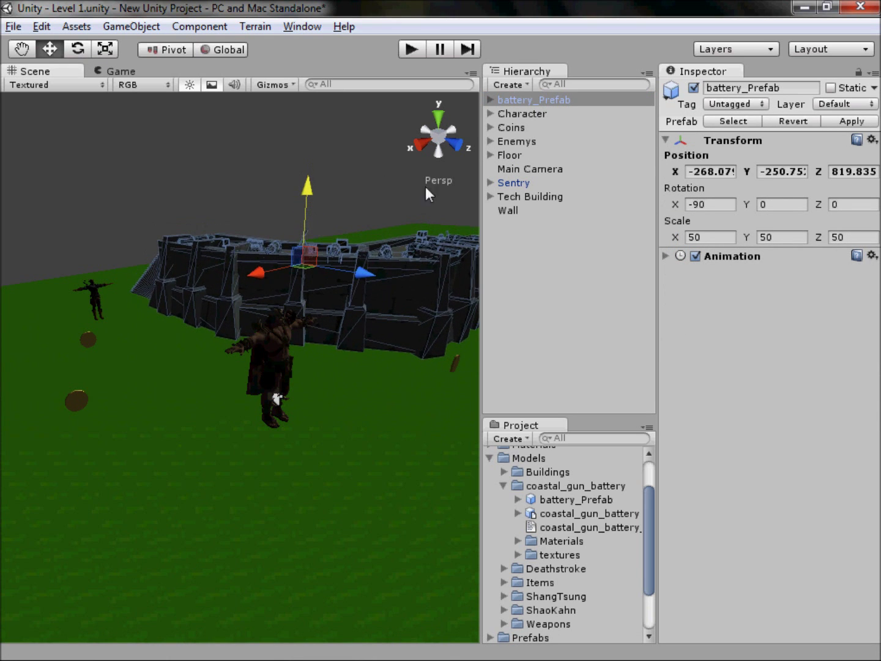
{"action": "left_click", "coordinate": [441, 157]}
{"action": "middle_click_drag", "start_coordinate": [420, 236], "coordinate": [287, 295]}
{"action": "scroll", "coordinate": [295, 295], "scroll_direction": "down", "scroll_amount": 3}
{"action": "scroll", "coordinate": [195, 312], "scroll_direction": "up", "scroll_amount": 2}
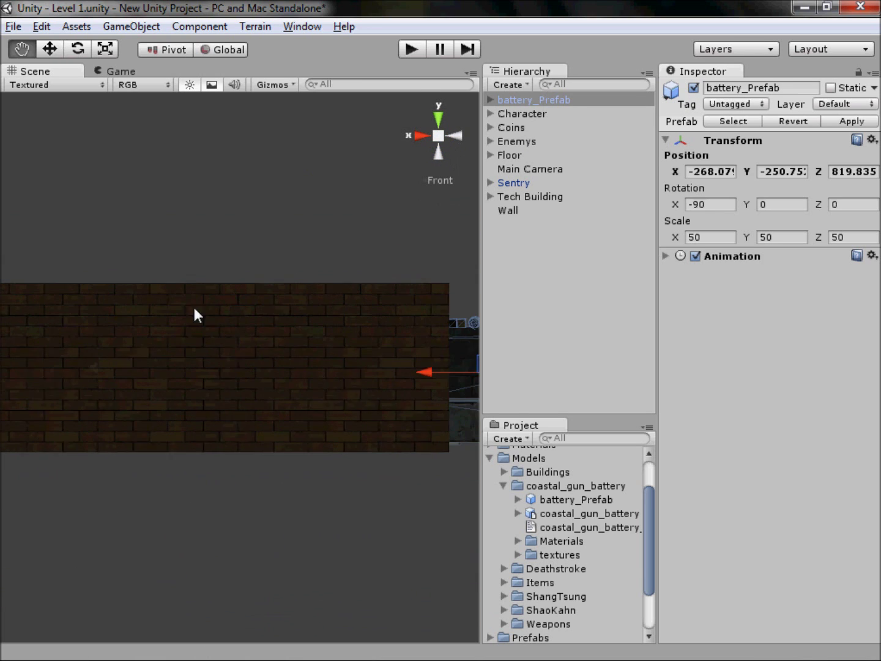
{"action": "left_click", "coordinate": [459, 136]}
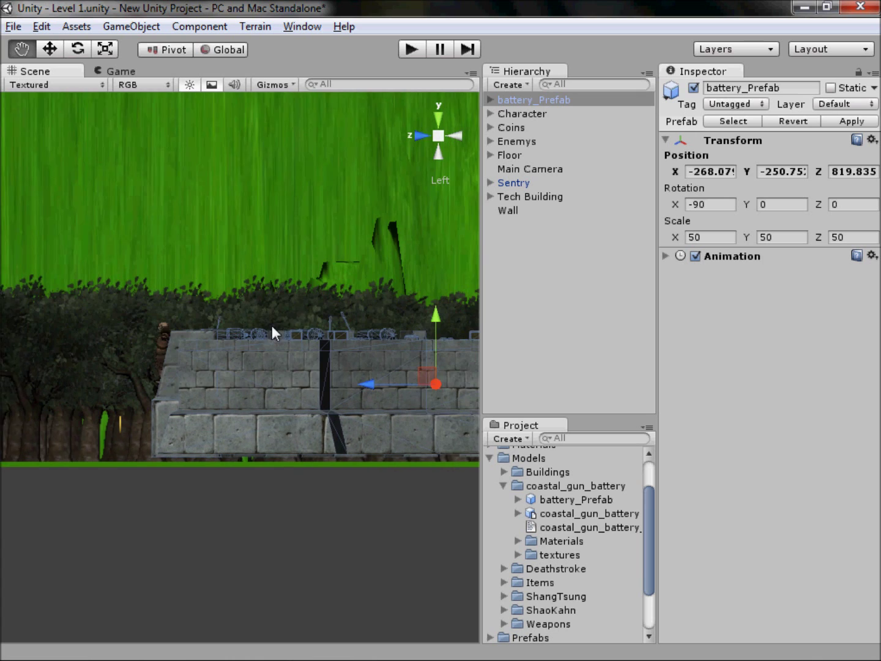
{"action": "left_click_drag", "start_coordinate": [426, 336], "coordinate": [427, 251]}
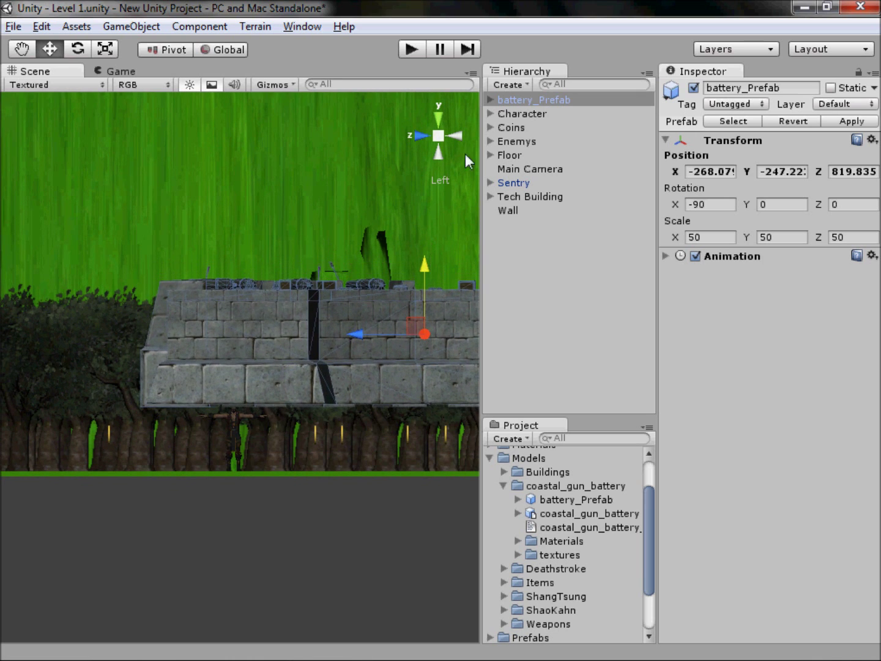
Return to Top view and pan to show the battery next to the building
{"action": "left_click", "coordinate": [438, 135]}
{"action": "scroll", "coordinate": [312, 294], "scroll_direction": "up", "scroll_amount": 10}
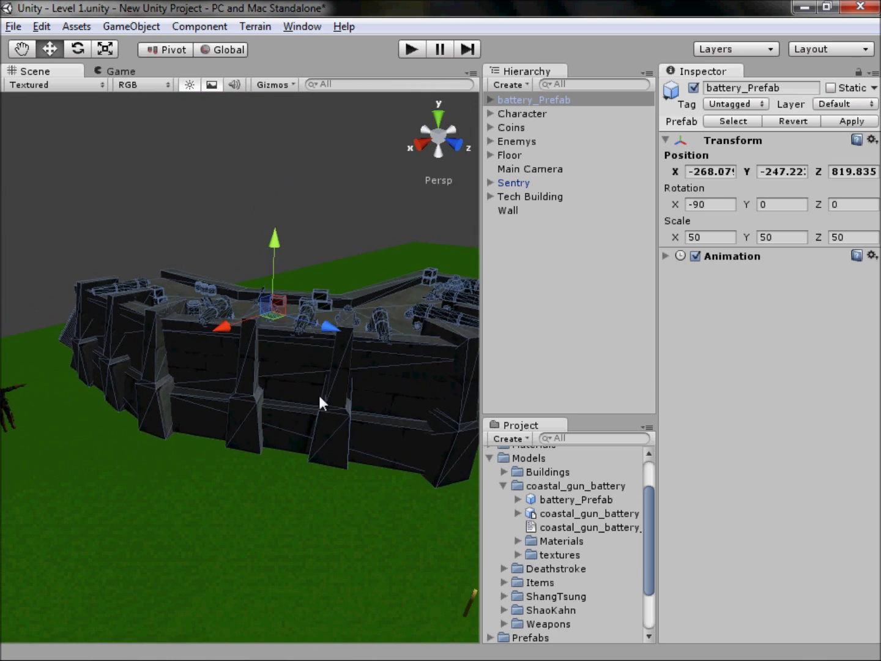
{"action": "scroll", "coordinate": [101, 394], "scroll_direction": "up", "scroll_amount": 5}
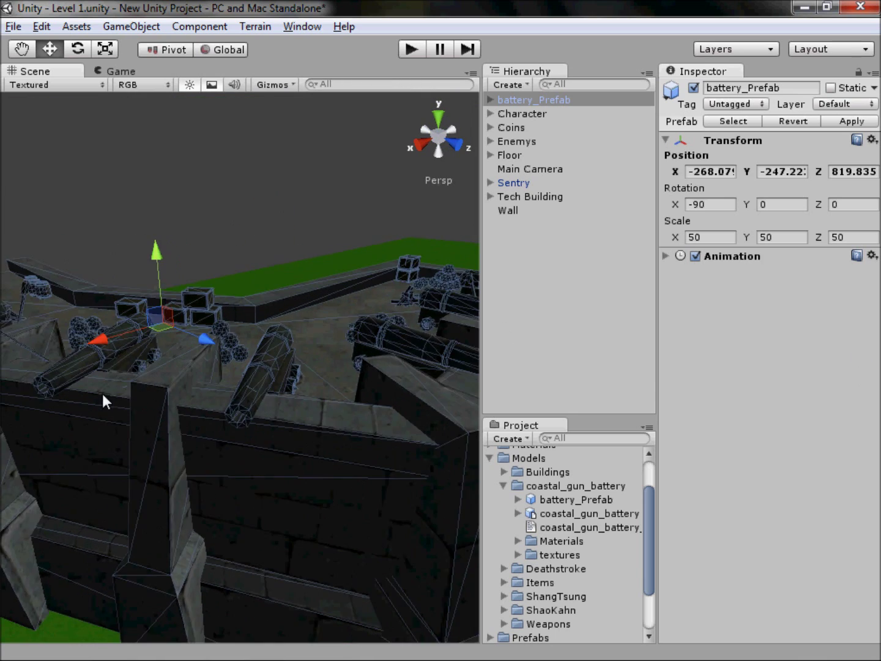
{"action": "scroll", "coordinate": [129, 387], "scroll_direction": "down", "scroll_amount": 10}
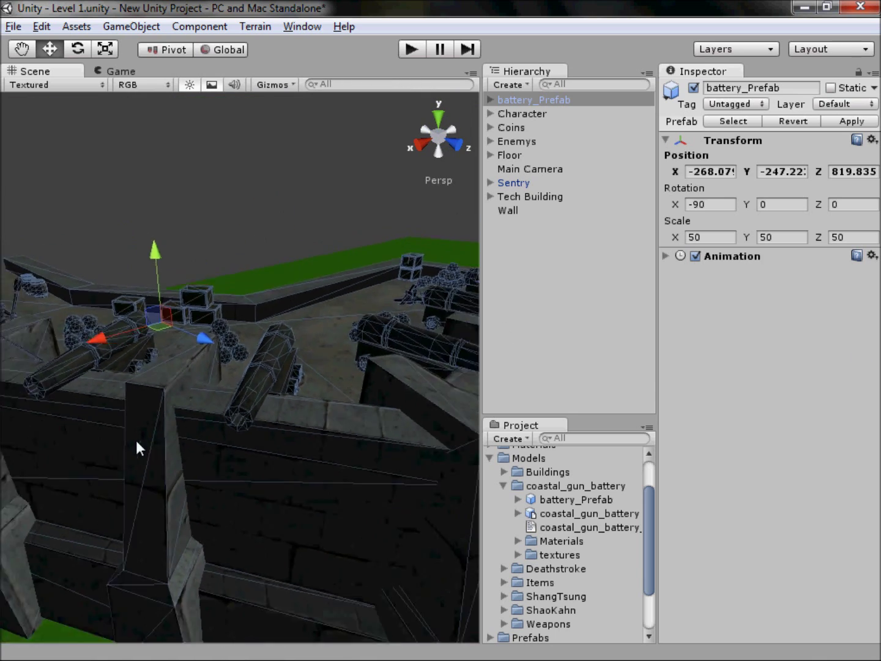
{"action": "scroll", "coordinate": [162, 385], "scroll_direction": "down", "scroll_amount": 4}
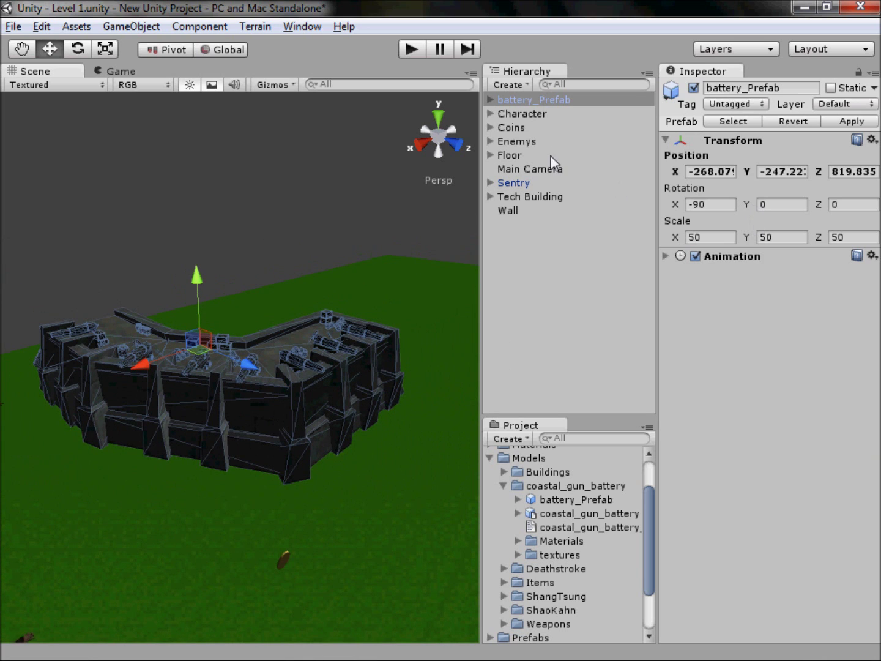
{"action": "left_click", "coordinate": [489, 100]}
{"action": "left_click", "coordinate": [489, 99]}
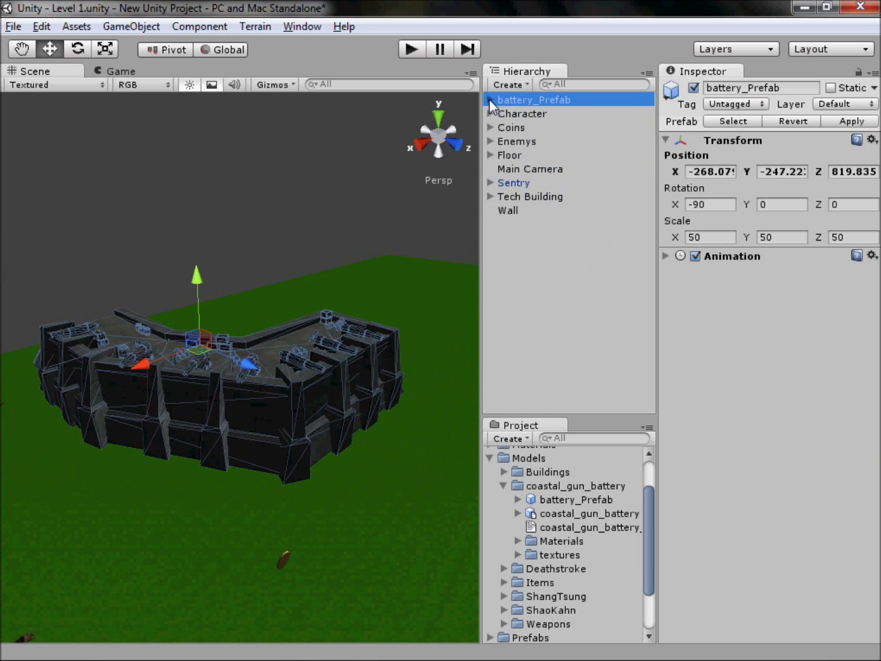
{"action": "left_click", "coordinate": [449, 127]}
{"action": "scroll", "coordinate": [177, 317], "scroll_direction": "down", "scroll_amount": 5}
{"action": "middle_click_drag", "start_coordinate": [188, 374], "coordinate": [392, 288]}
Move the gun battery down beside the building and rotate it with the Rotate tool
{"action": "scroll", "coordinate": [379, 311], "scroll_direction": "down", "scroll_amount": 2}
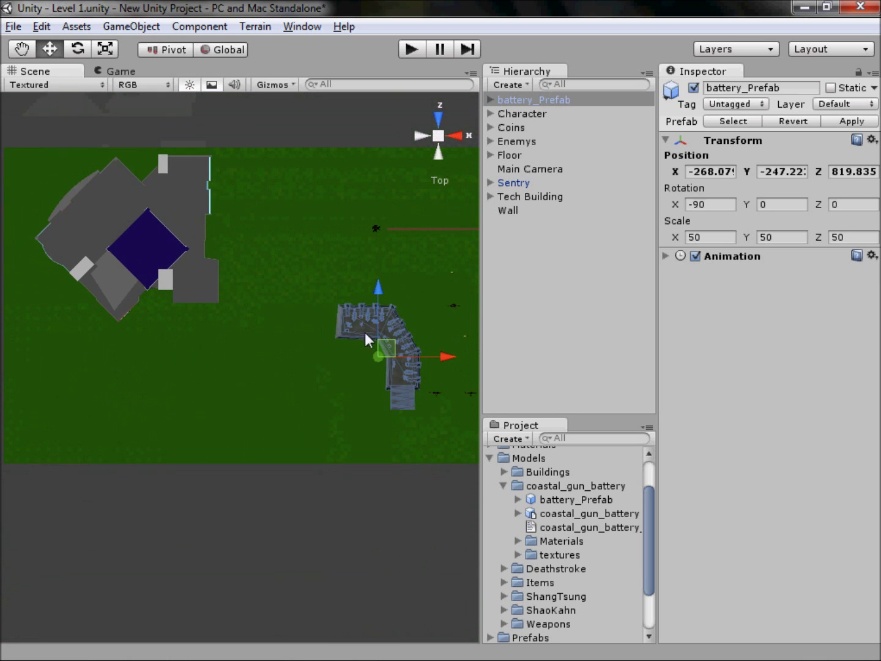
{"action": "left_click_drag", "start_coordinate": [385, 342], "coordinate": [246, 360]}
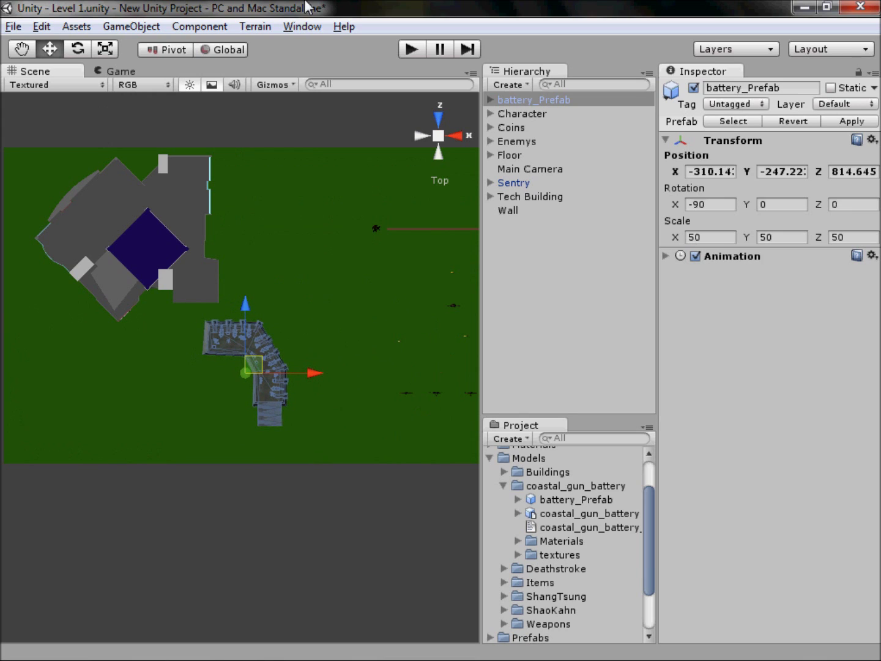
{"action": "key", "text": "r"}
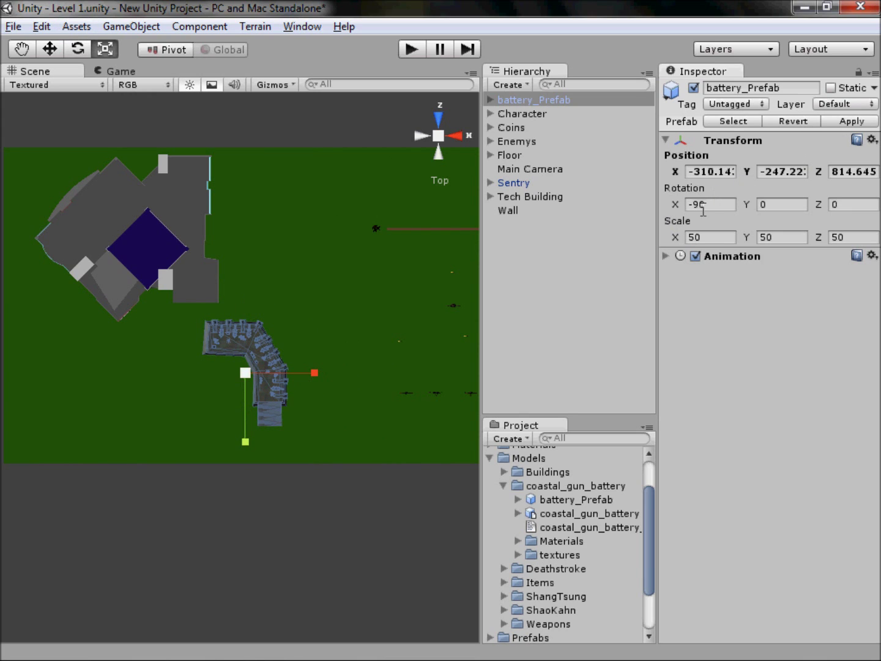
{"action": "left_click", "coordinate": [78, 49]}
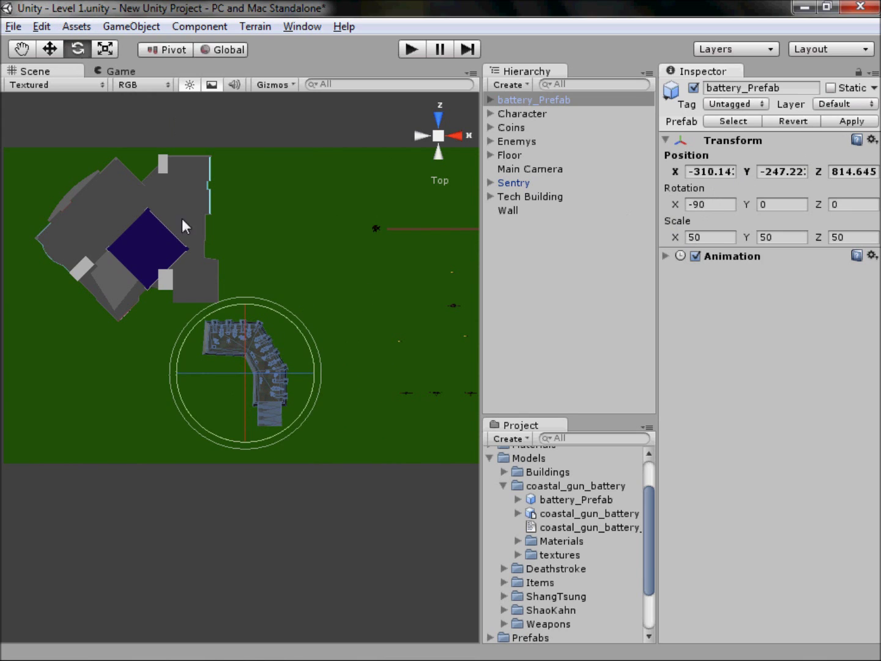
{"action": "left_click_drag", "start_coordinate": [307, 340], "coordinate": [278, 167]}
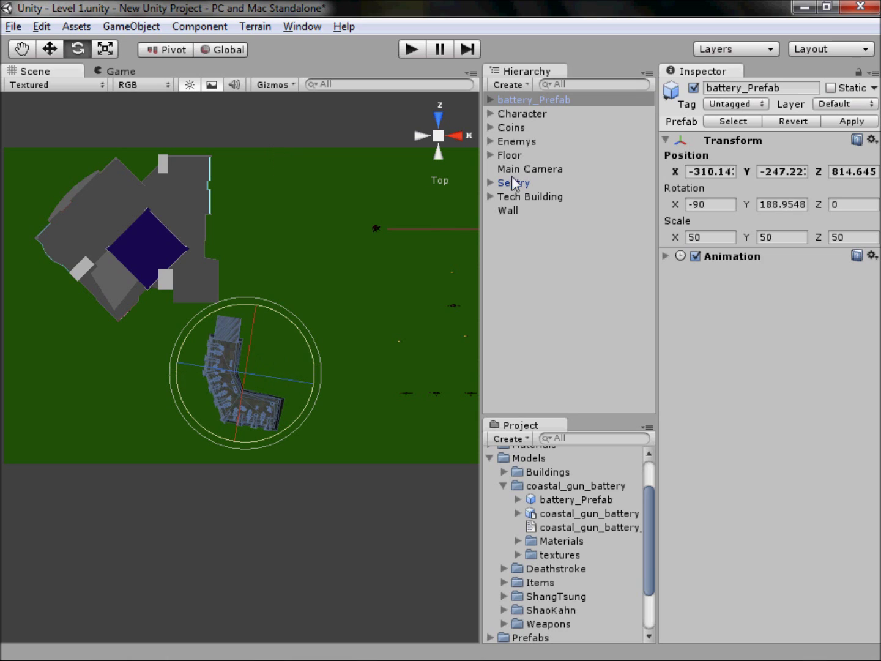
Set the battery's Rotation Y to 190 in the Inspector and orbit to check it
{"action": "left_click", "coordinate": [794, 204]}
{"action": "type", "text": "180"}
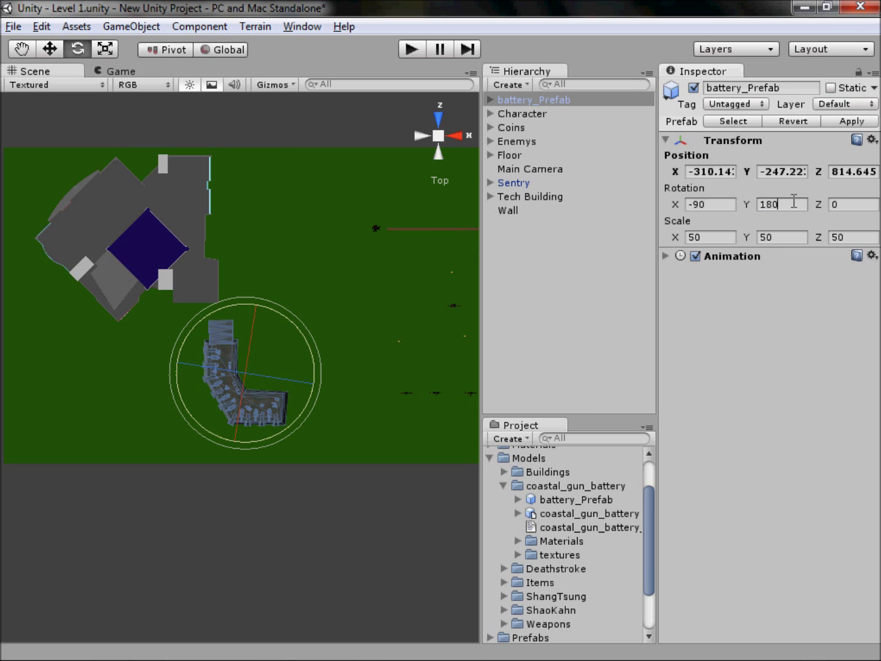
{"action": "key", "text": "BackSpace"}
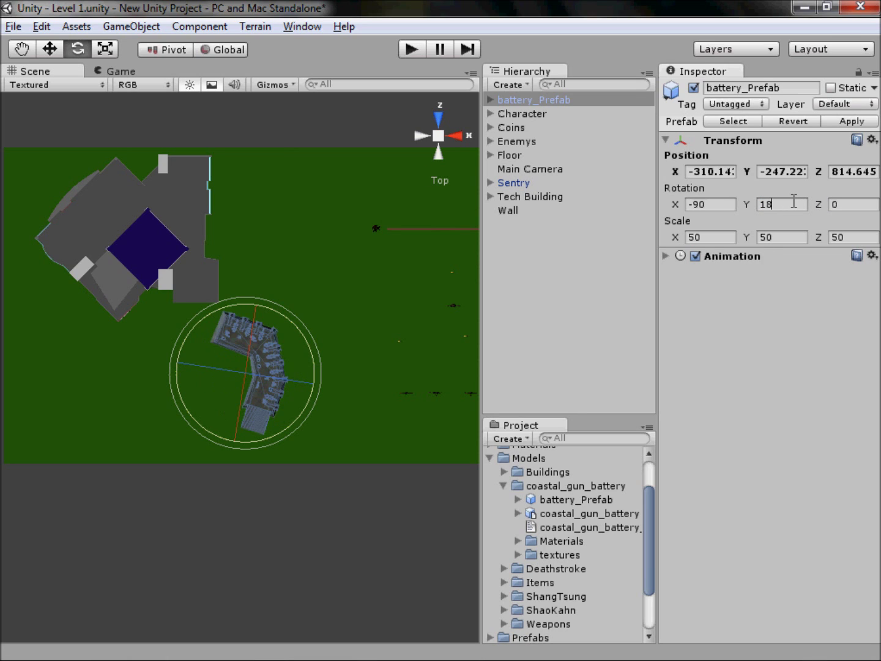
{"action": "type", "text": "90"}
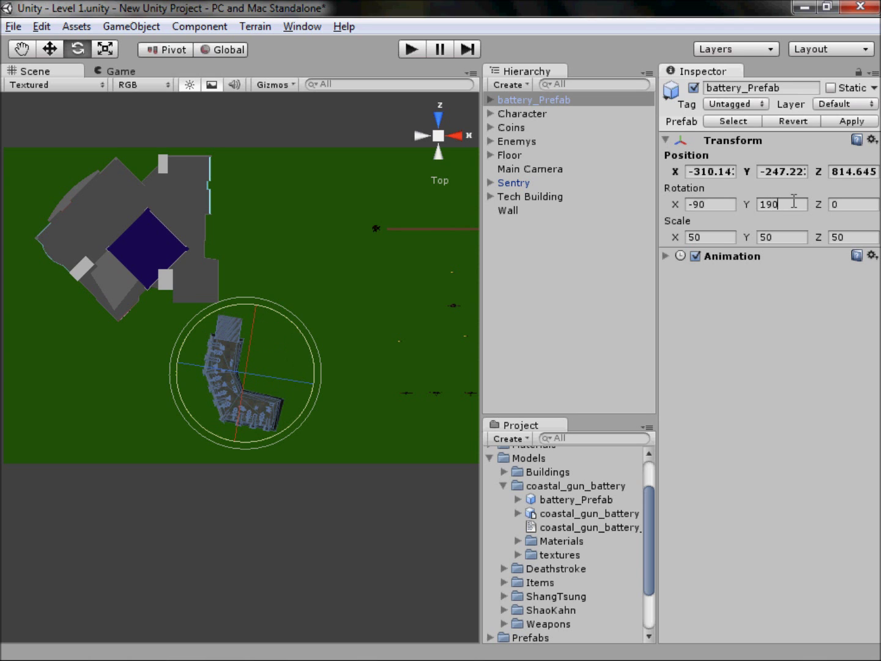
{"action": "left_click_drag", "start_coordinate": [438, 146], "coordinate": [148, 339], "text": "alt"}
{"action": "scroll", "coordinate": [167, 322], "scroll_direction": "up", "scroll_amount": 5}
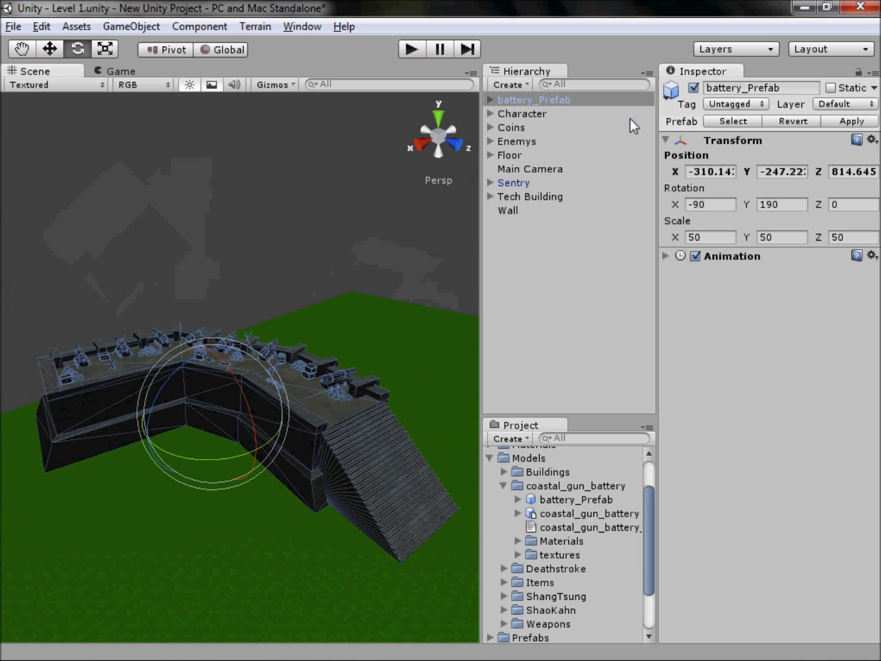
Add a Component > Physics > Mesh Collider to battery_Prefab, then view the package notes
{"action": "left_click", "coordinate": [199, 27]}
{"action": "mouse_move", "coordinate": [215, 64]}
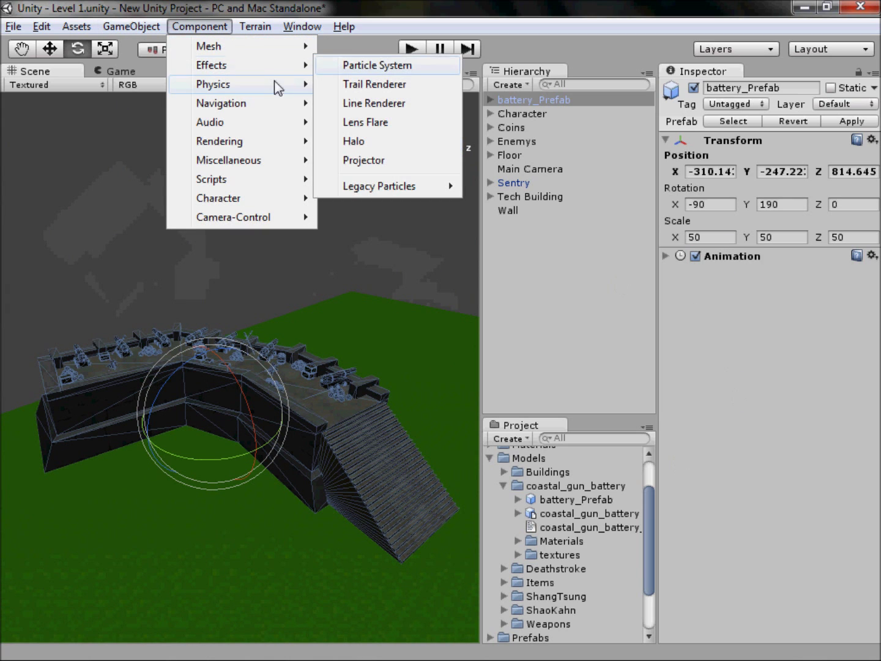
{"action": "mouse_move", "coordinate": [305, 86]}
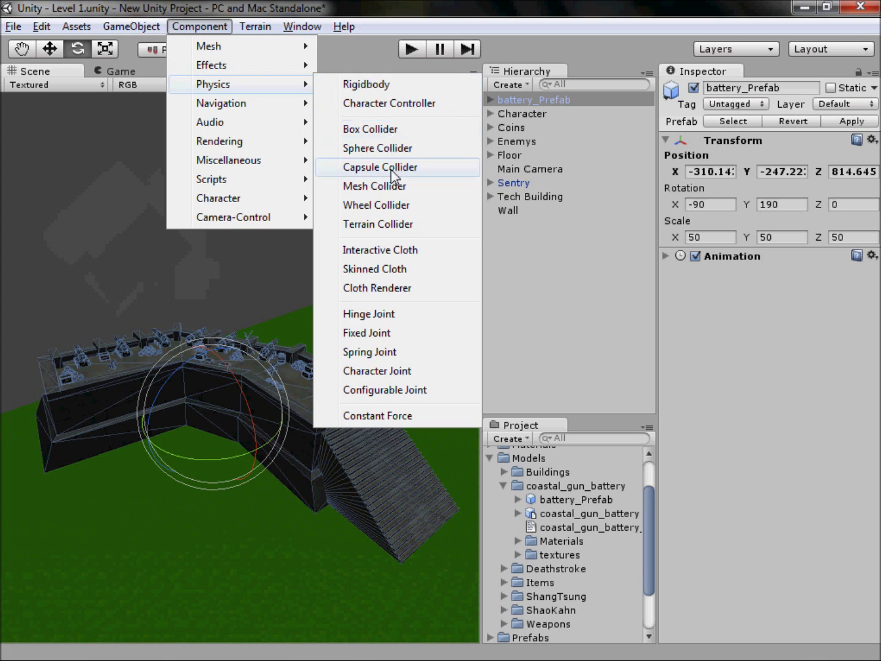
{"action": "left_click", "coordinate": [389, 186]}
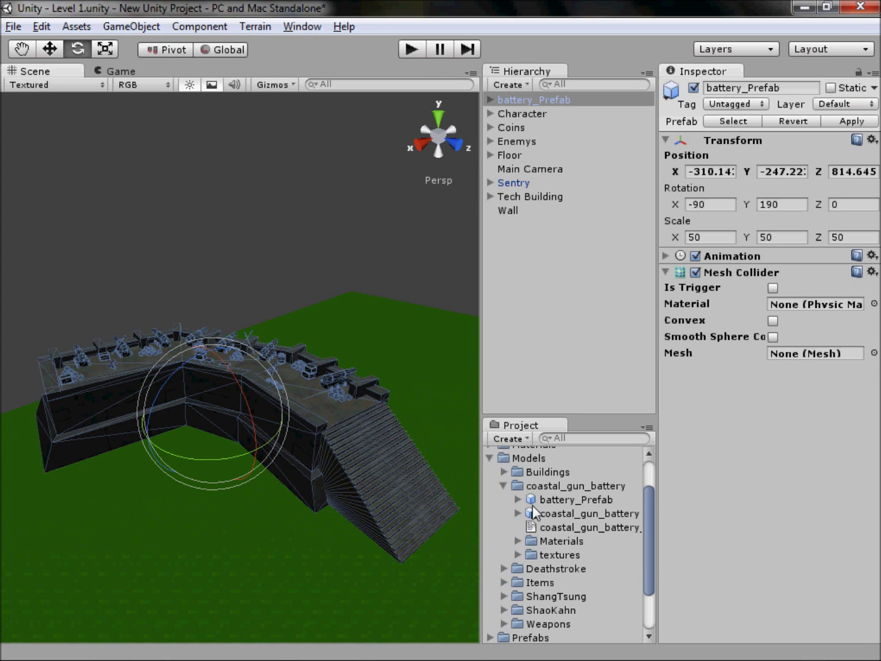
{"action": "left_click_drag", "start_coordinate": [553, 514], "coordinate": [731, 406]}
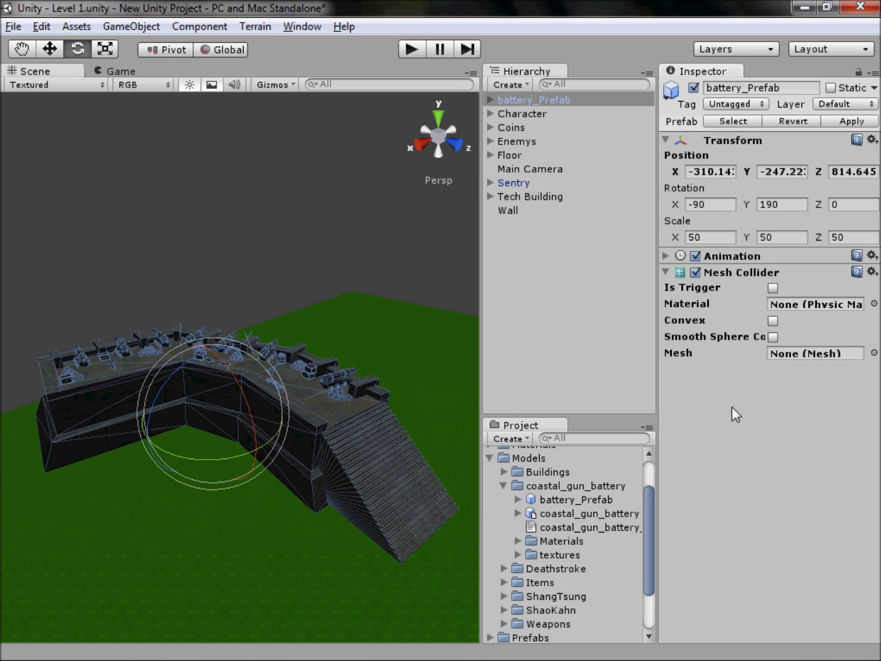
{"action": "left_click", "coordinate": [587, 526]}
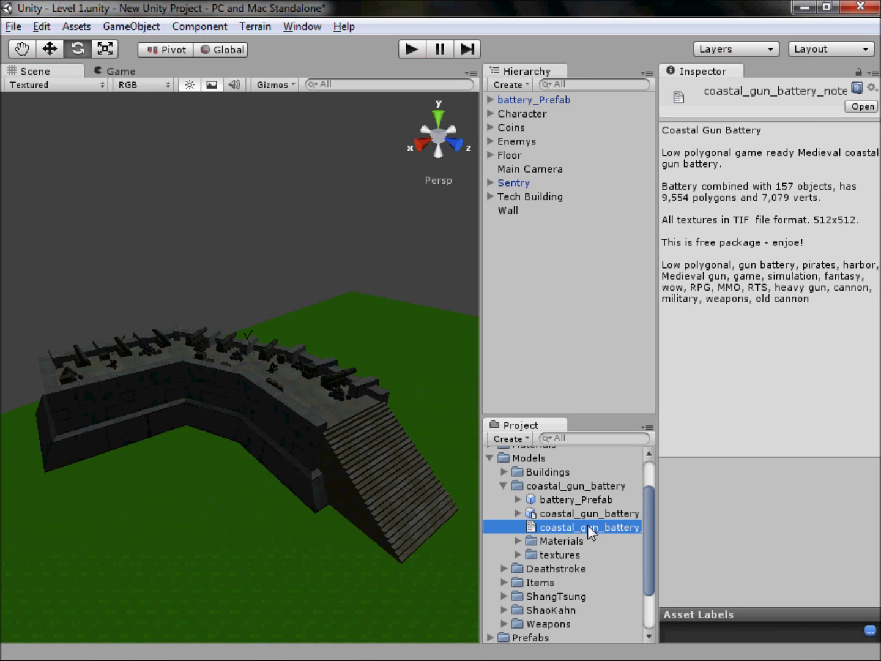
Turn on Generate Colliders in the battery model's import settings, then revert the unapplied change
{"action": "left_click", "coordinate": [590, 504]}
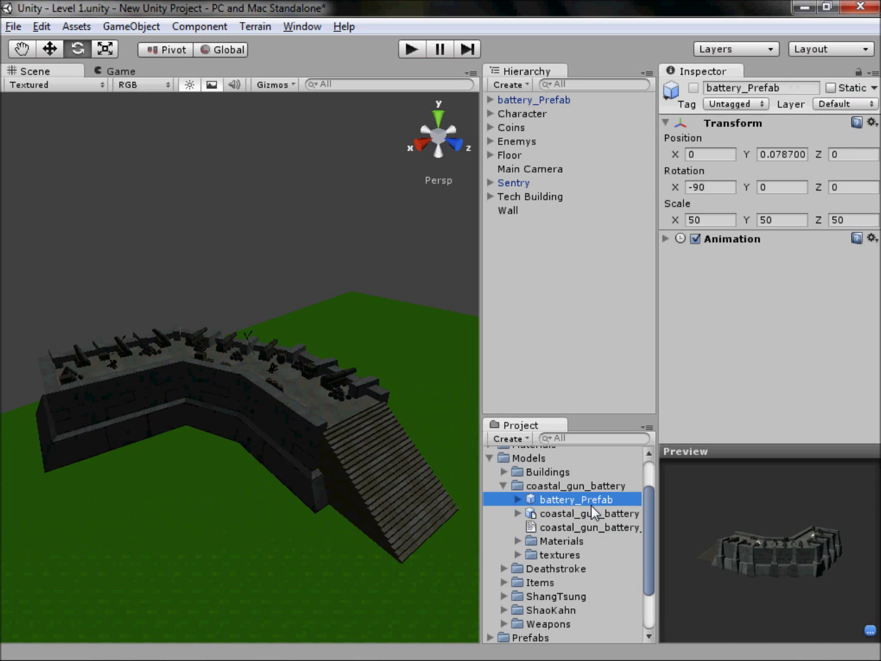
{"action": "left_click", "coordinate": [595, 514]}
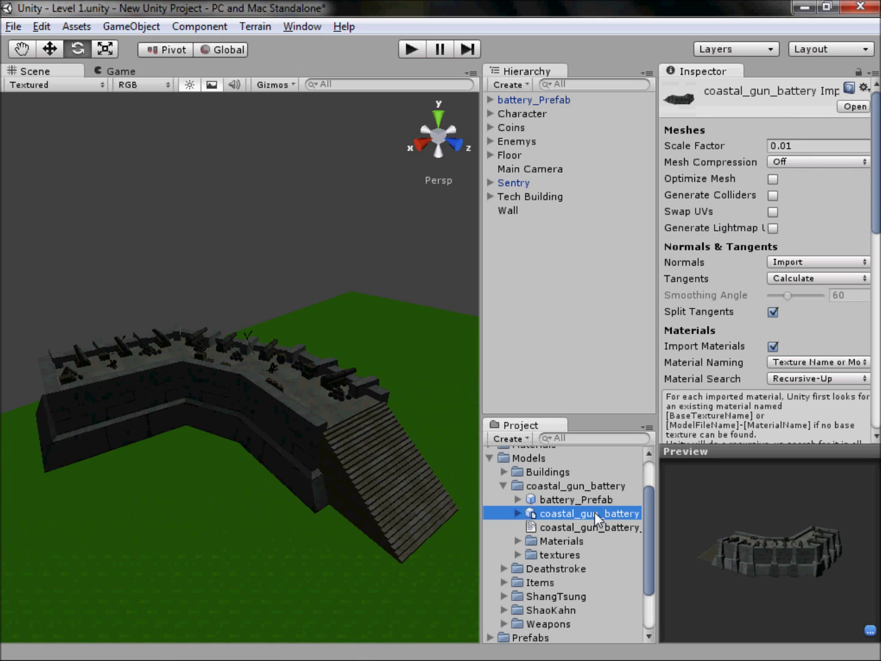
{"action": "scroll", "coordinate": [802, 241], "scroll_direction": "down", "scroll_amount": 2}
{"action": "scroll", "coordinate": [801, 241], "scroll_direction": "up", "scroll_amount": 2}
{"action": "left_click", "coordinate": [774, 196]}
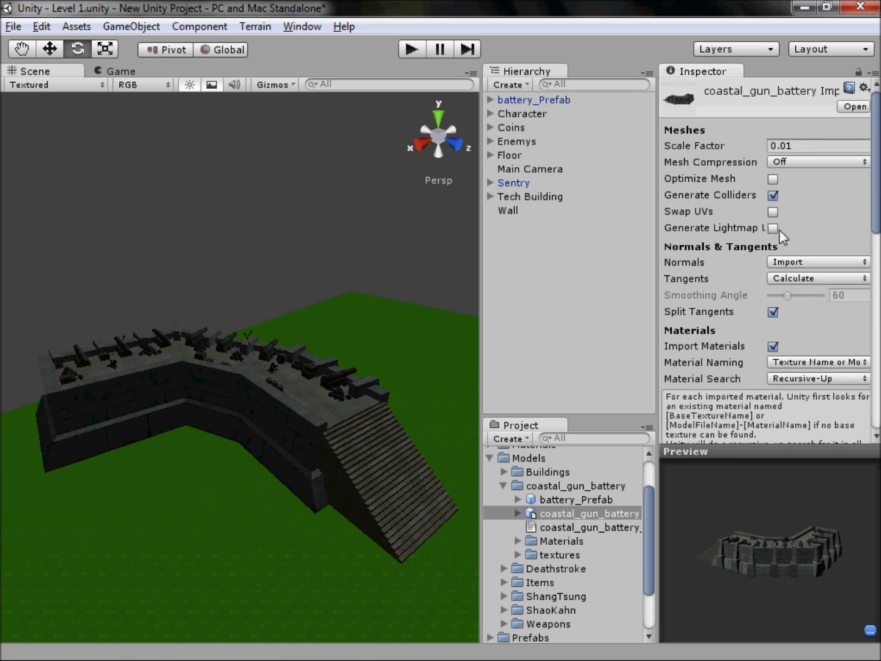
{"action": "left_click", "coordinate": [598, 498]}
{"action": "left_click", "coordinate": [585, 372]}
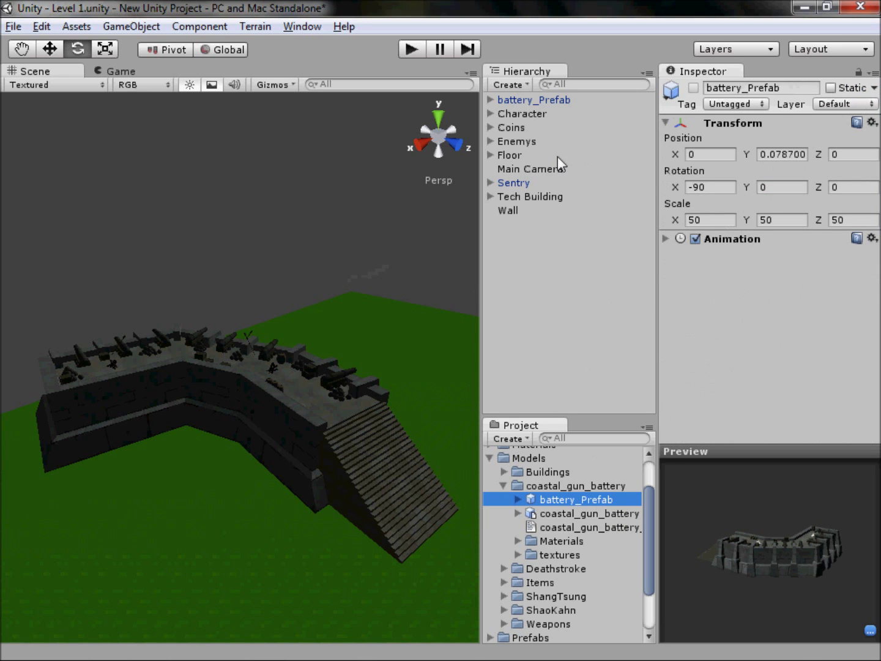
Remove the Mesh Collider from the scene's battery_Prefab and bring up Component > Physics
{"action": "left_click", "coordinate": [532, 99]}
{"action": "left_click", "coordinate": [872, 271]}
{"action": "left_click", "coordinate": [833, 318]}
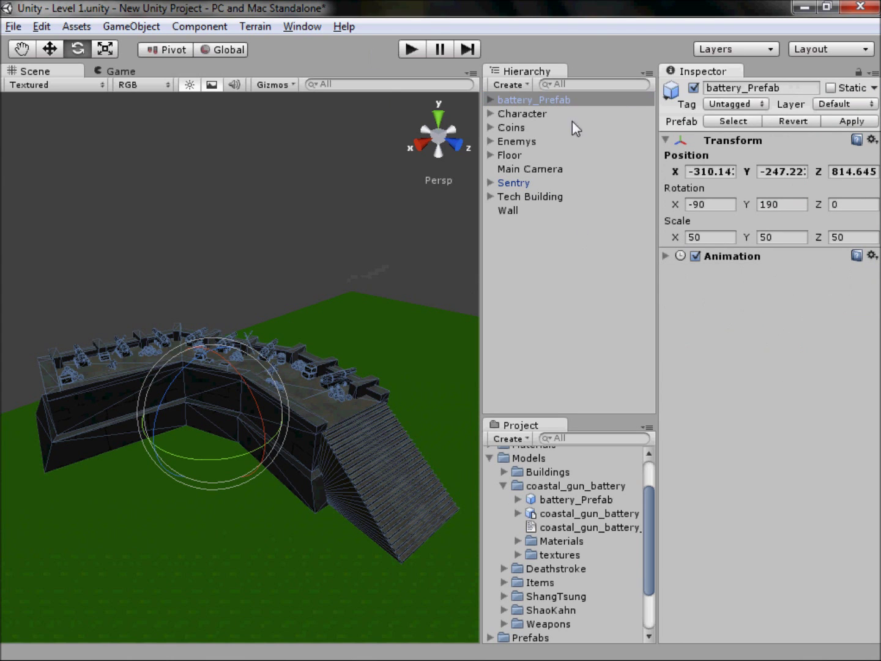
{"action": "left_click", "coordinate": [190, 28]}
{"action": "mouse_move", "coordinate": [223, 85]}
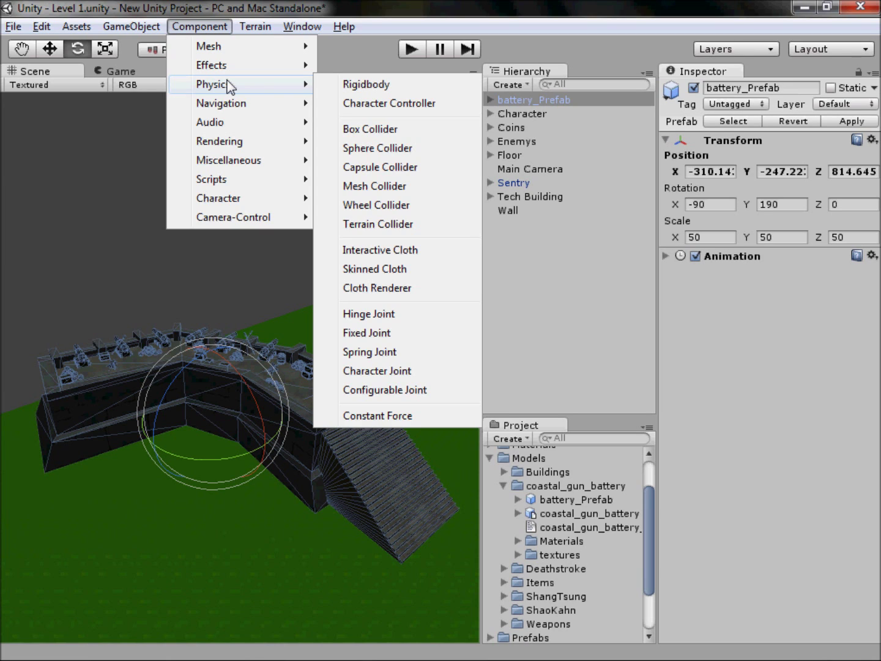
Add a Box Collider to the battery and, from the top view, shrink Size X to 0.55 and Z to 0.5
{"action": "left_click", "coordinate": [355, 129]}
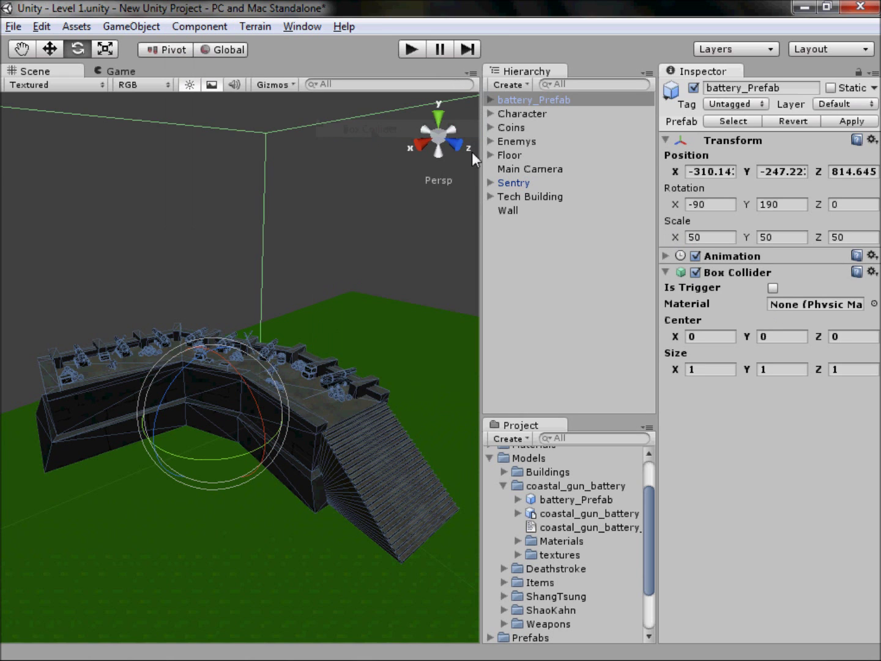
{"action": "left_click", "coordinate": [419, 125]}
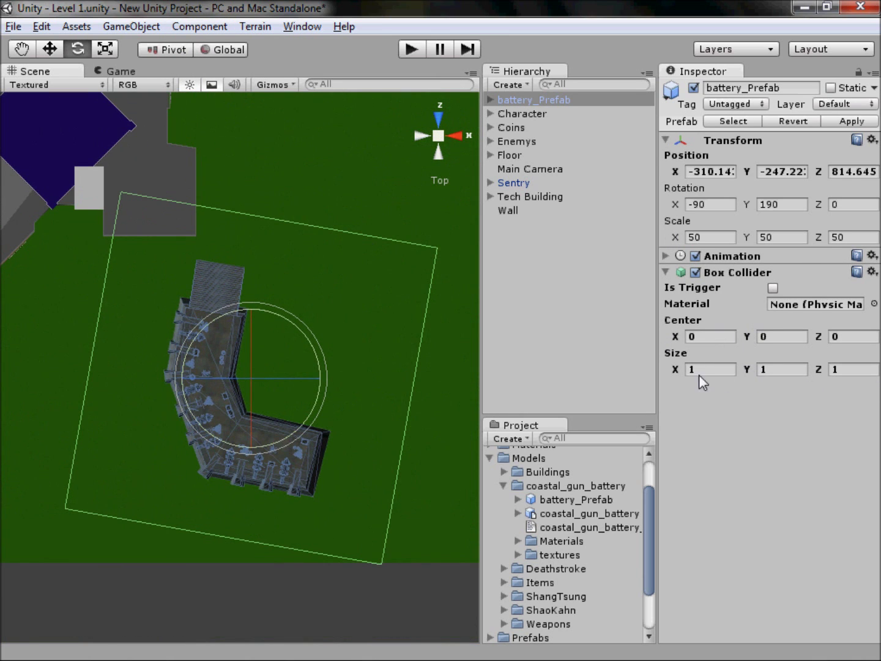
{"action": "left_click_drag", "start_coordinate": [679, 369], "coordinate": [660, 368]}
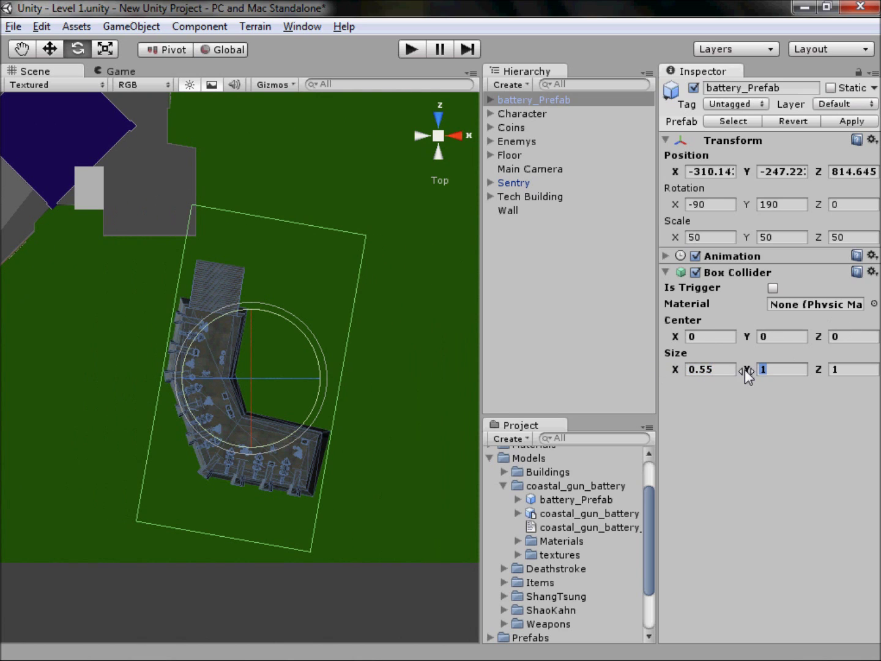
{"action": "left_click_drag", "start_coordinate": [816, 368], "coordinate": [731, 374]}
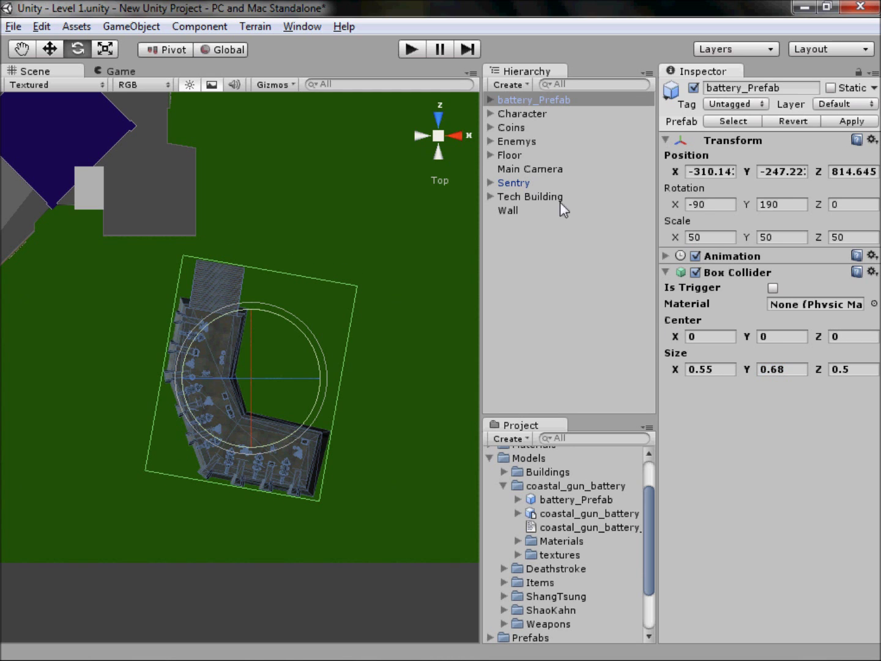
From the left view, keep the collider's Size Y at 0.68 and flatten Size Z to 0.19
{"action": "left_click", "coordinate": [424, 135]}
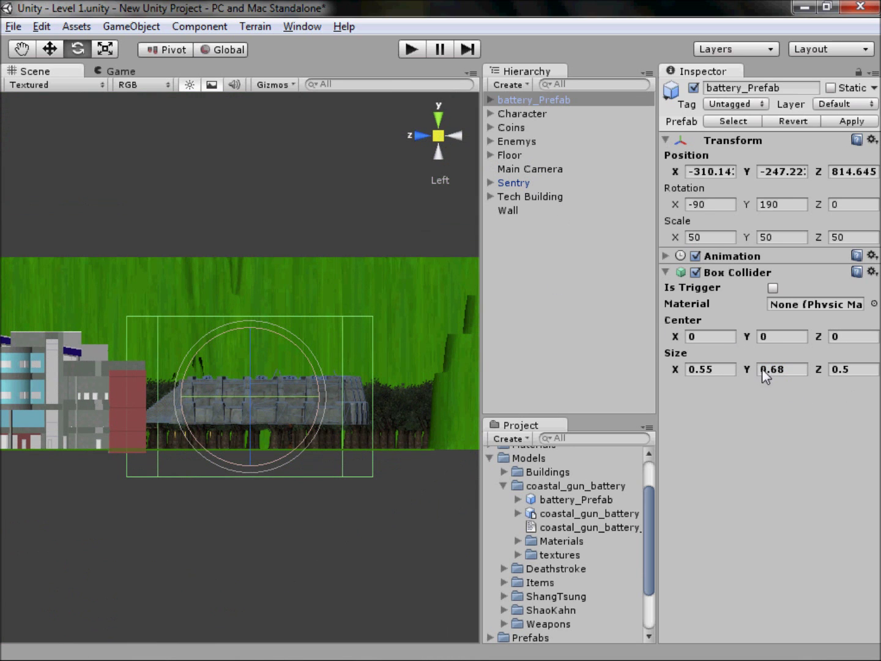
{"action": "left_click_drag", "start_coordinate": [746, 368], "coordinate": [738, 369]}
{"action": "key", "text": "ctrl+z"}
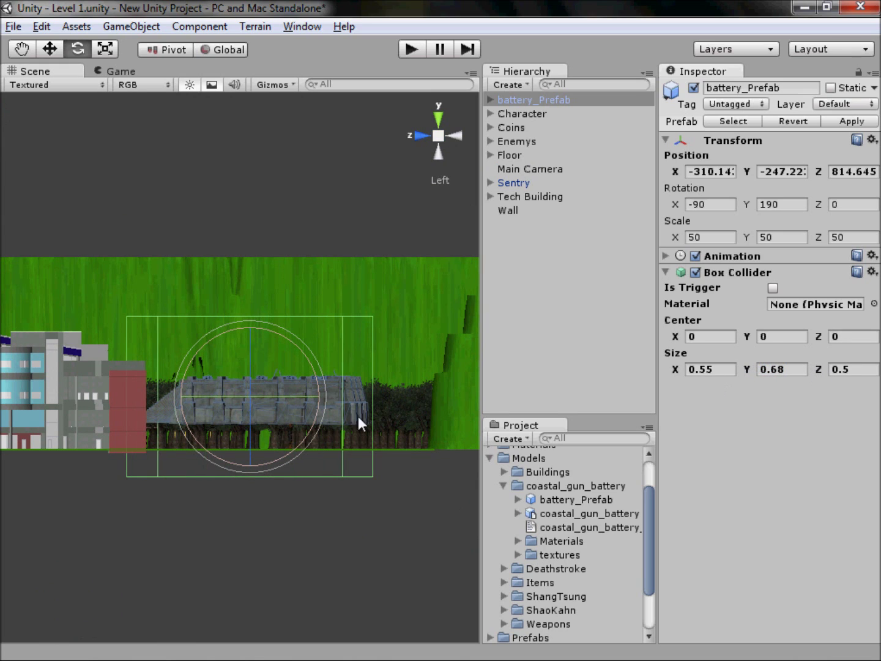
{"action": "mouse_move", "coordinate": [824, 361]}
{"action": "left_mouse_down"}
{"action": "mouse_move", "coordinate": [799, 366]}
{"action": "mouse_move", "coordinate": [809, 368]}
{"action": "left_mouse_up"}
{"action": "left_click", "coordinate": [443, 137]}
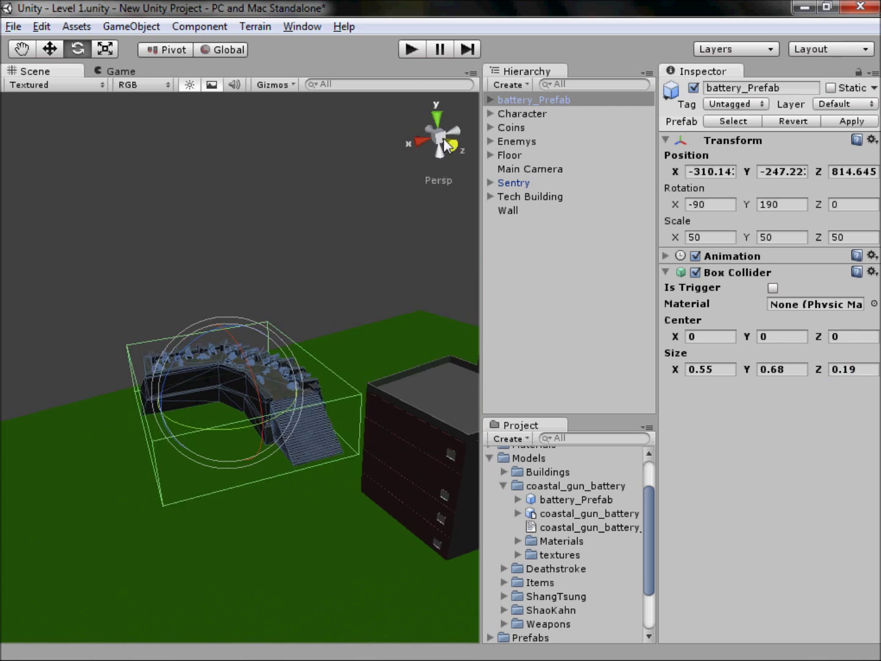
{"action": "left_click", "coordinate": [307, 184]}
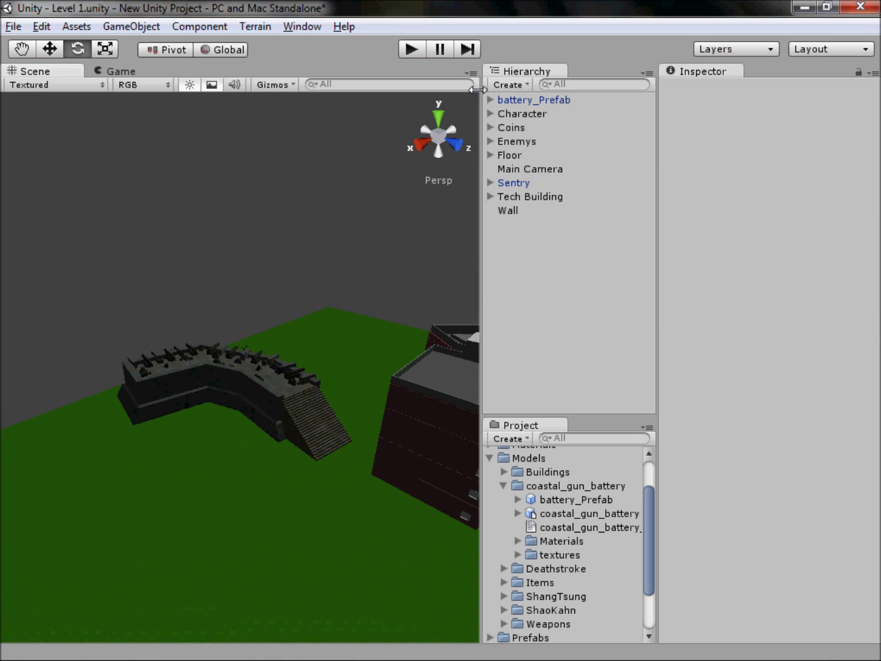
Drag battery_Prefab down to Position Y -250.579 so it rests on the ground, then start Play mode
{"action": "left_click", "coordinate": [412, 147]}
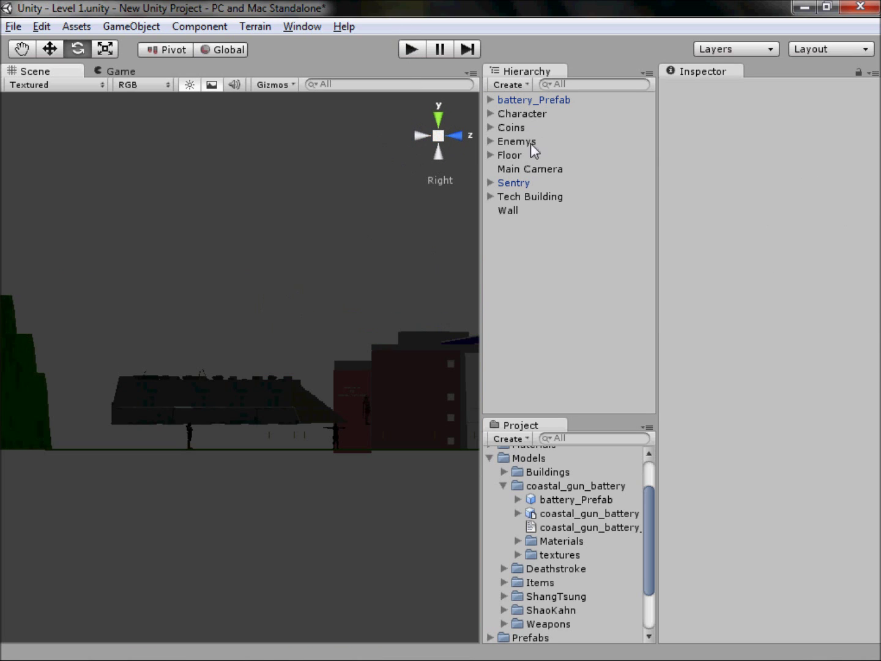
{"action": "left_click", "coordinate": [527, 100]}
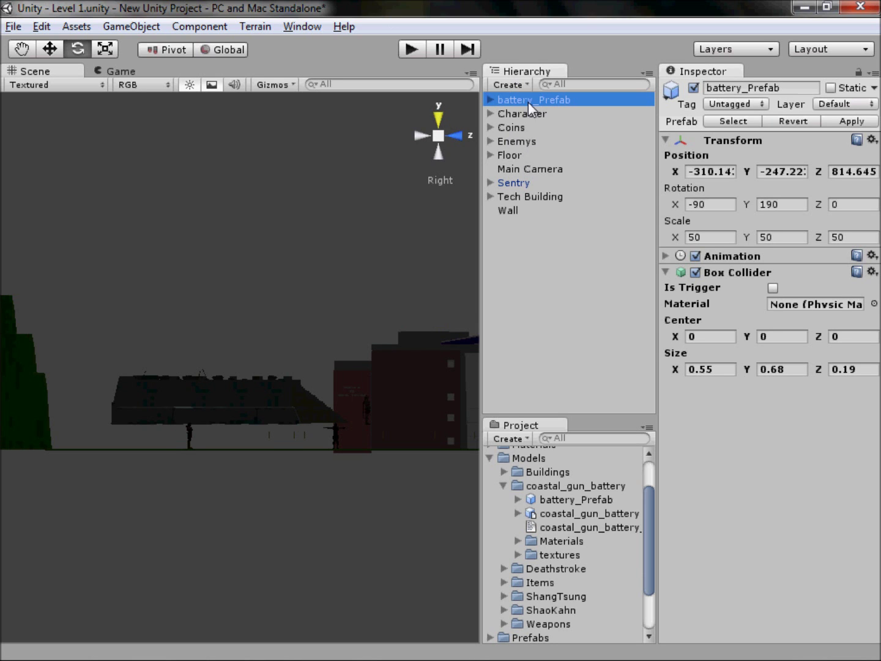
{"action": "left_click", "coordinate": [51, 49]}
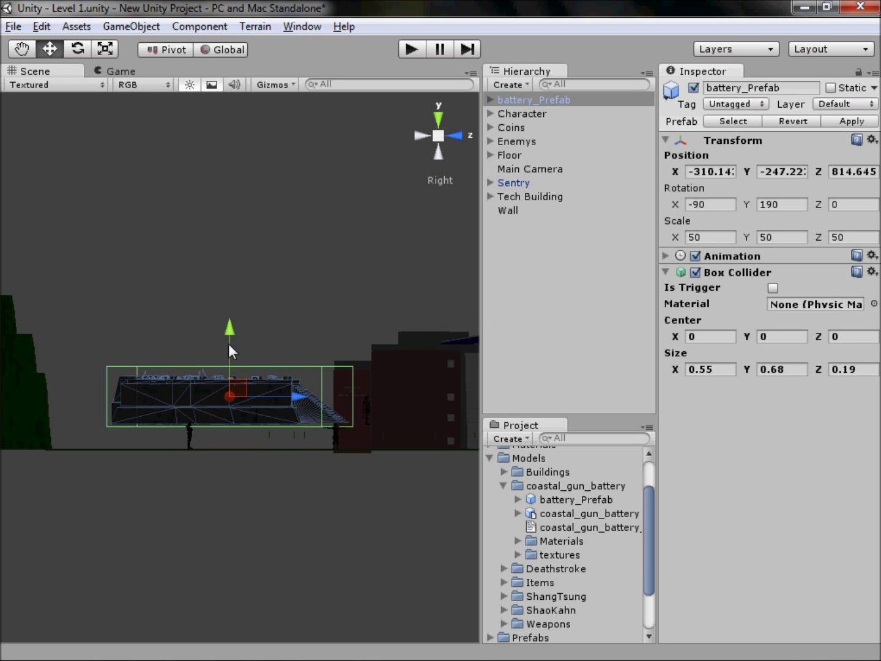
{"action": "left_click_drag", "start_coordinate": [230, 342], "coordinate": [241, 359]}
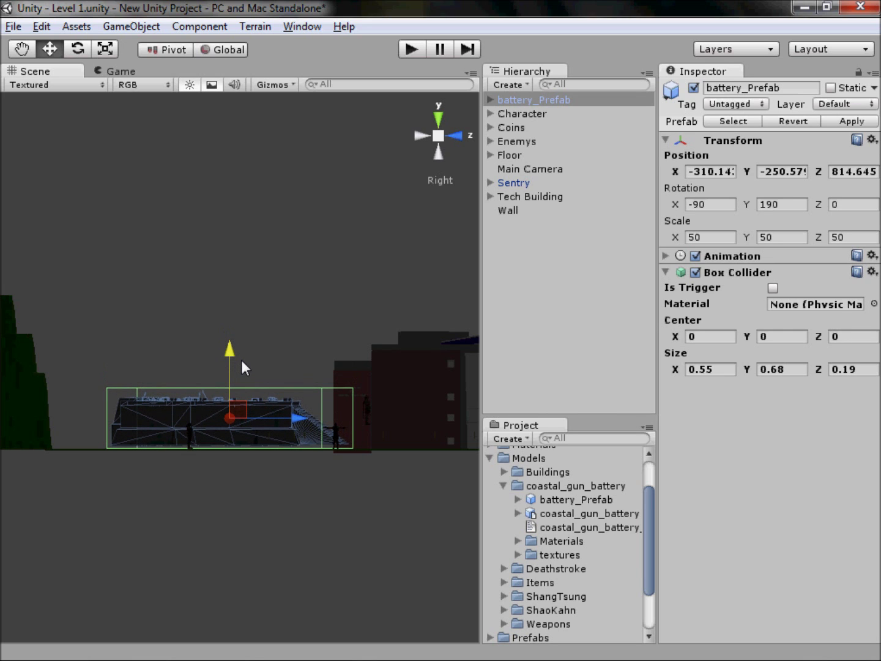
{"action": "left_click", "coordinate": [436, 138]}
{"action": "left_click", "coordinate": [408, 47]}
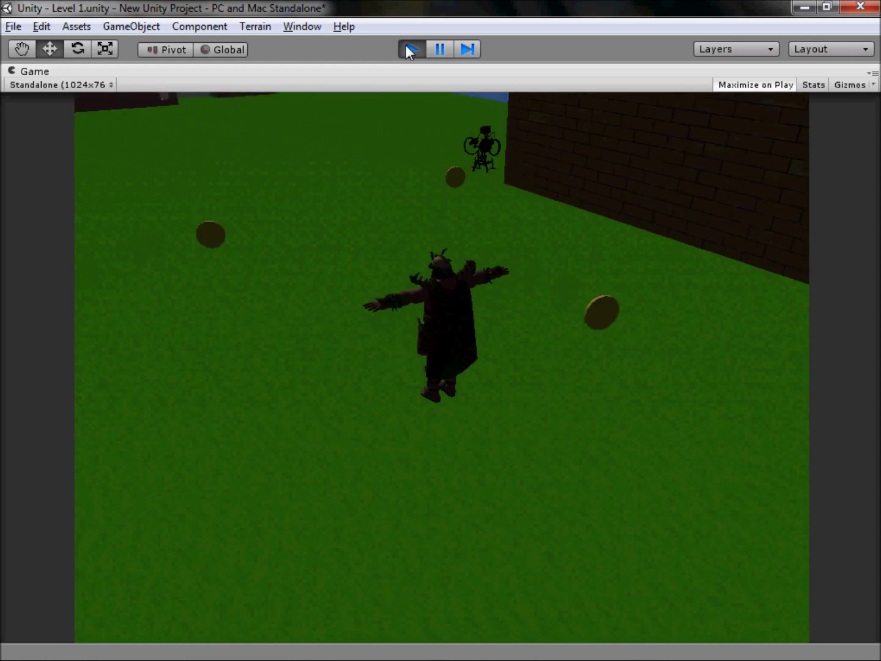
Circle the play-mode camera around the character to inspect the battery's stairs and walls, then stop the game
{"action": "key", "text": "Right"}
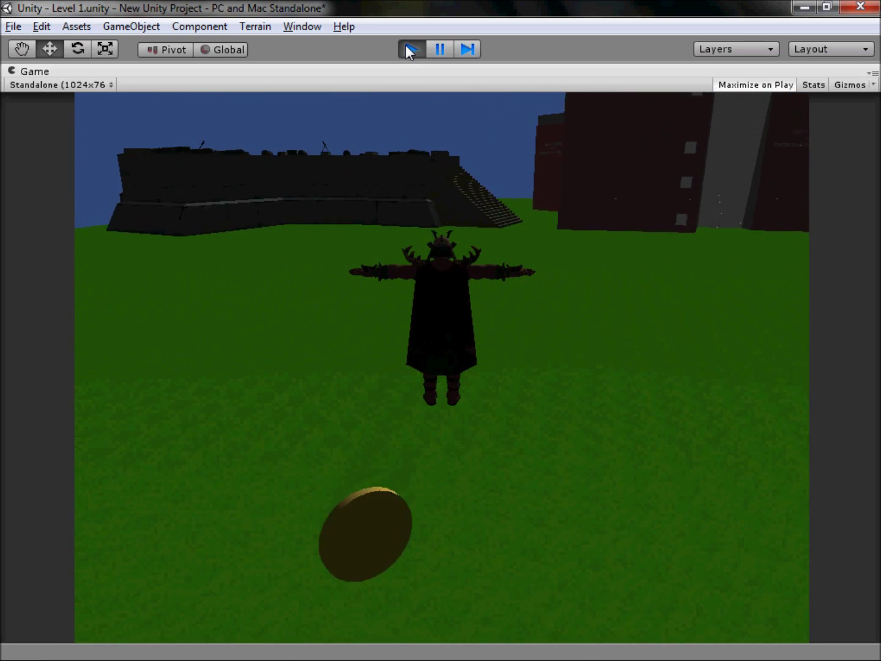
{"action": "key", "text": "Left"}
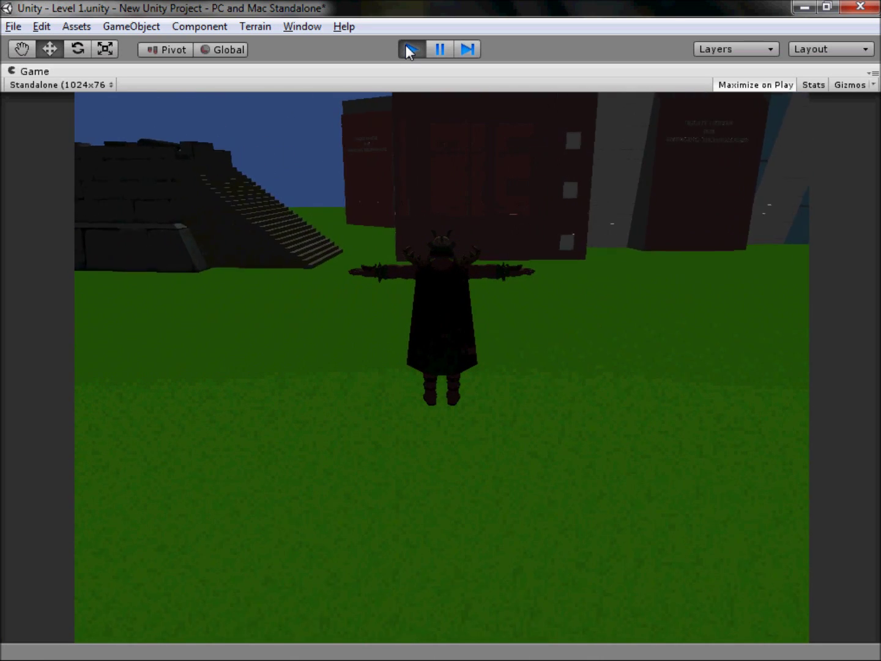
{"action": "key", "text": "Left"}
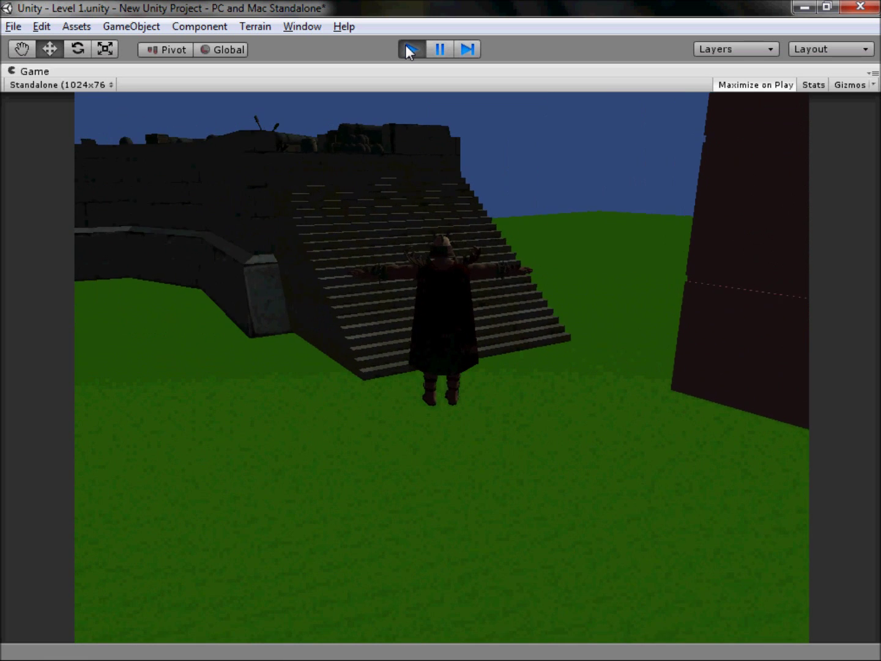
{"action": "key", "text": "Left"}
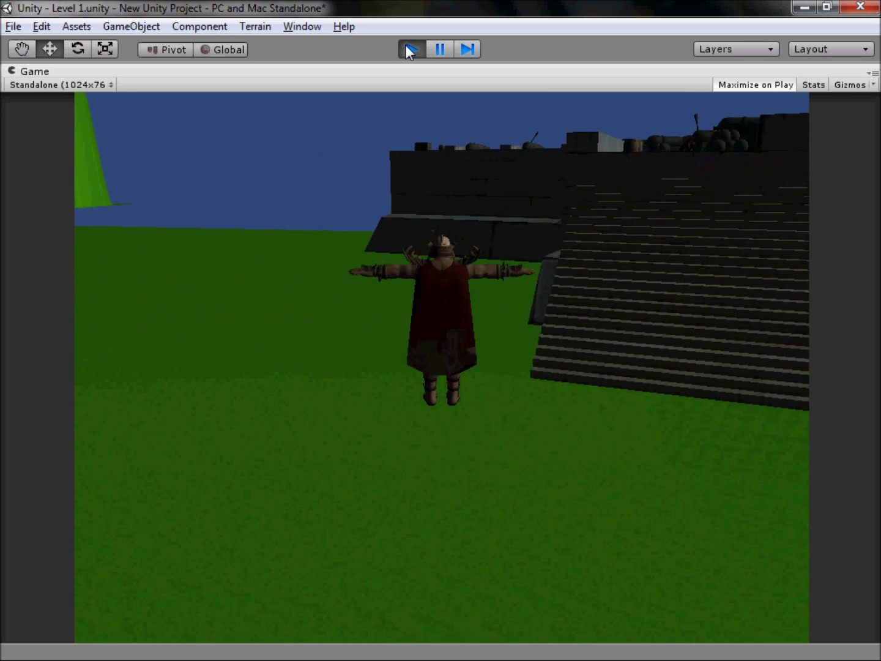
{"action": "key", "text": "Left"}
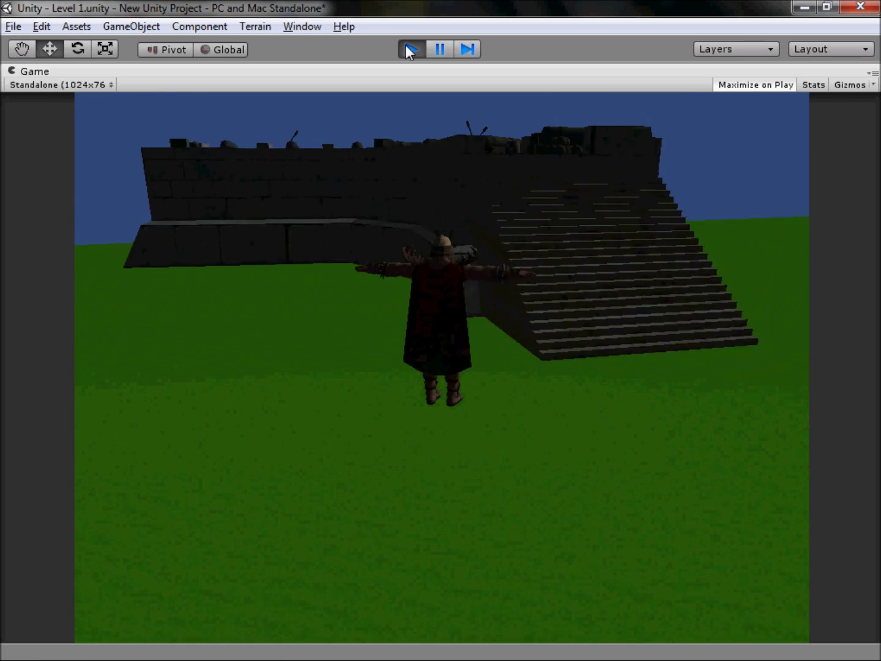
{"action": "key", "text": "Left"}
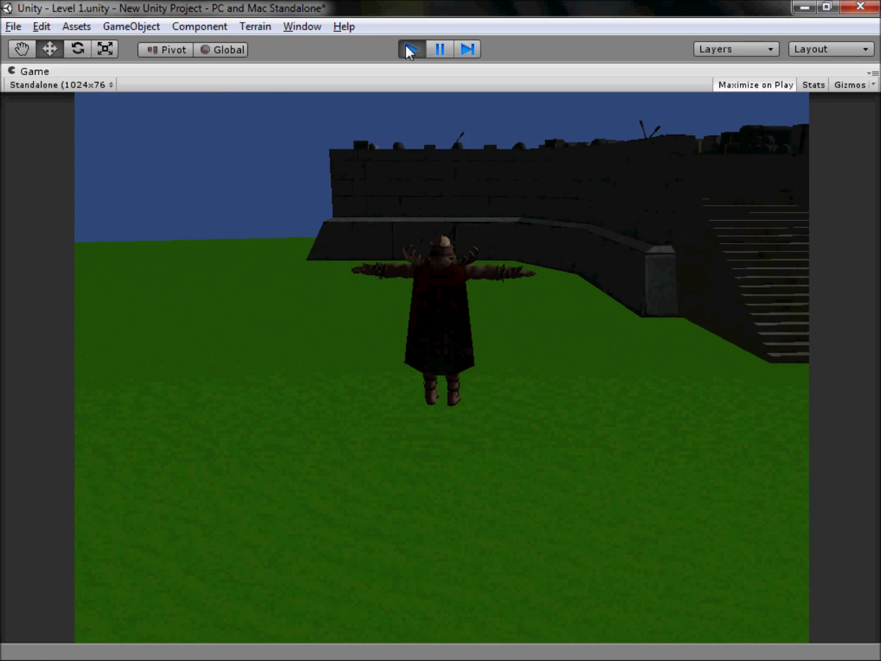
{"action": "key", "text": "Left"}
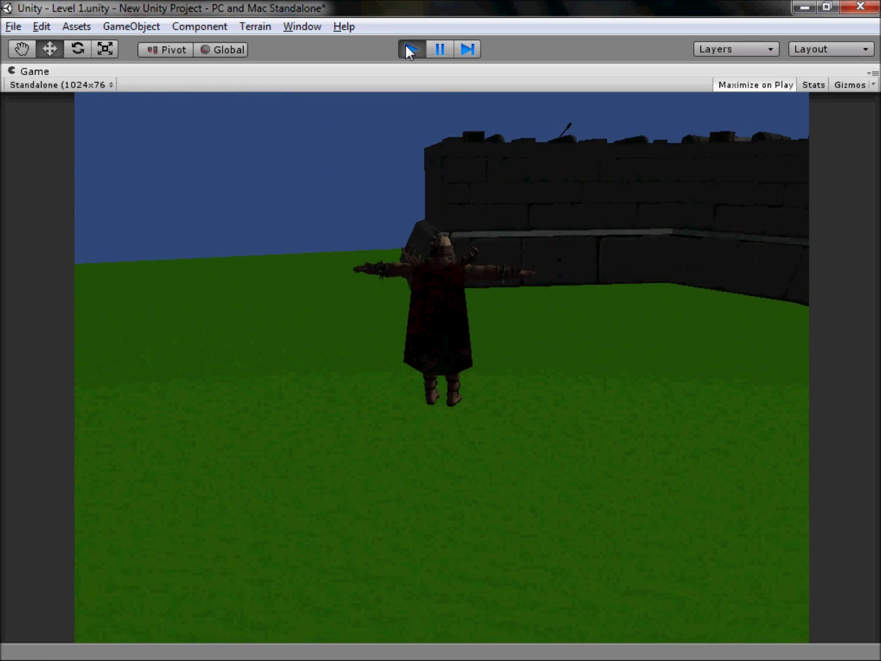
{"action": "key", "text": "Left"}
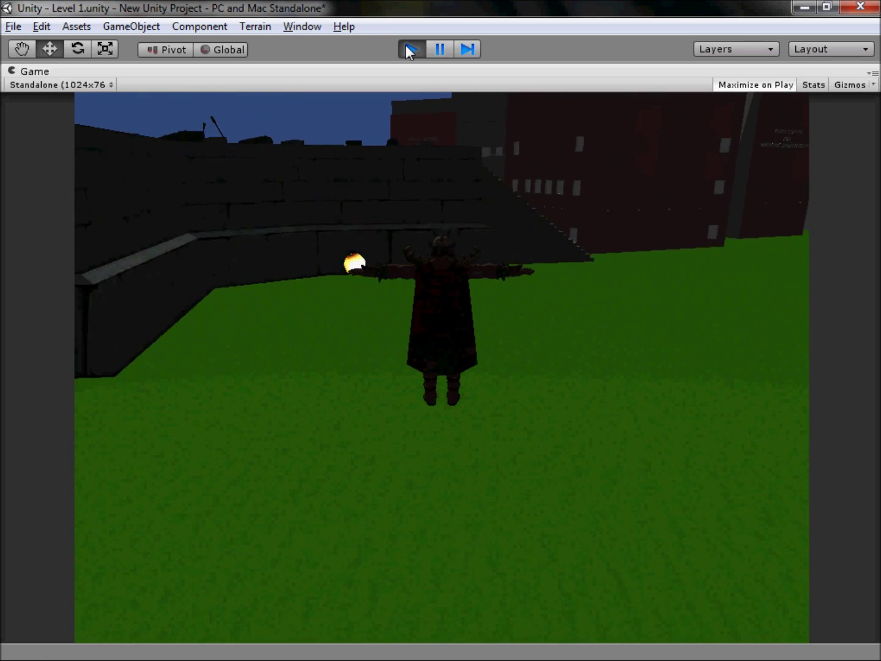
{"action": "key", "text": "Left"}
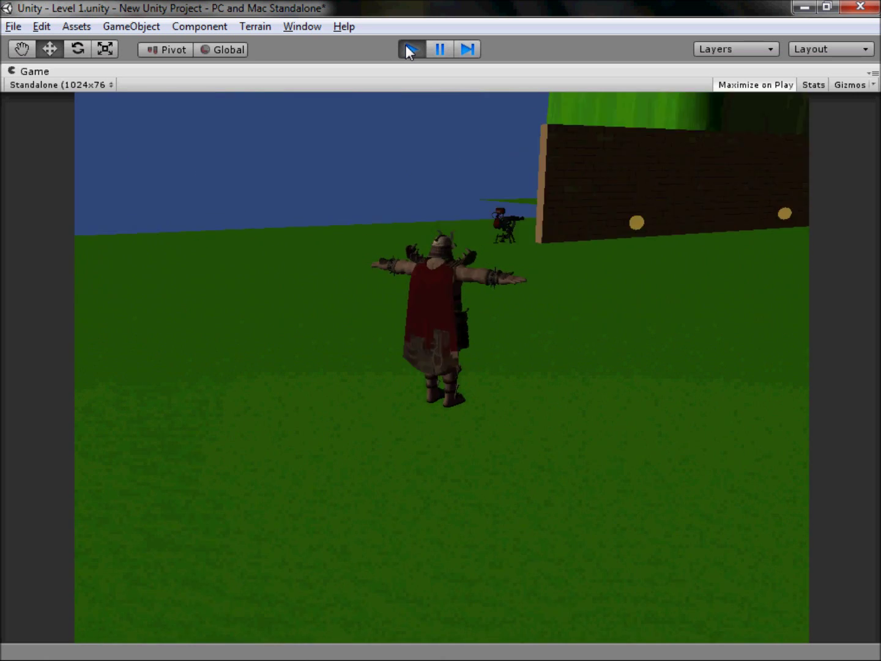
{"action": "left_click", "coordinate": [405, 49]}
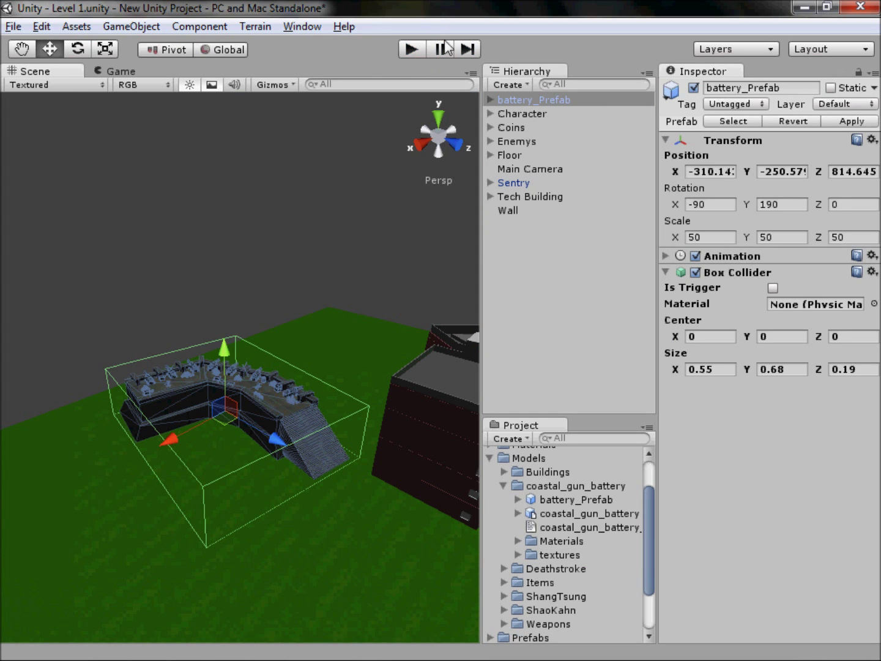
Change the battery_Prefab object's name to 'Battery Place' in the Inspector
{"action": "left_click", "coordinate": [526, 98]}
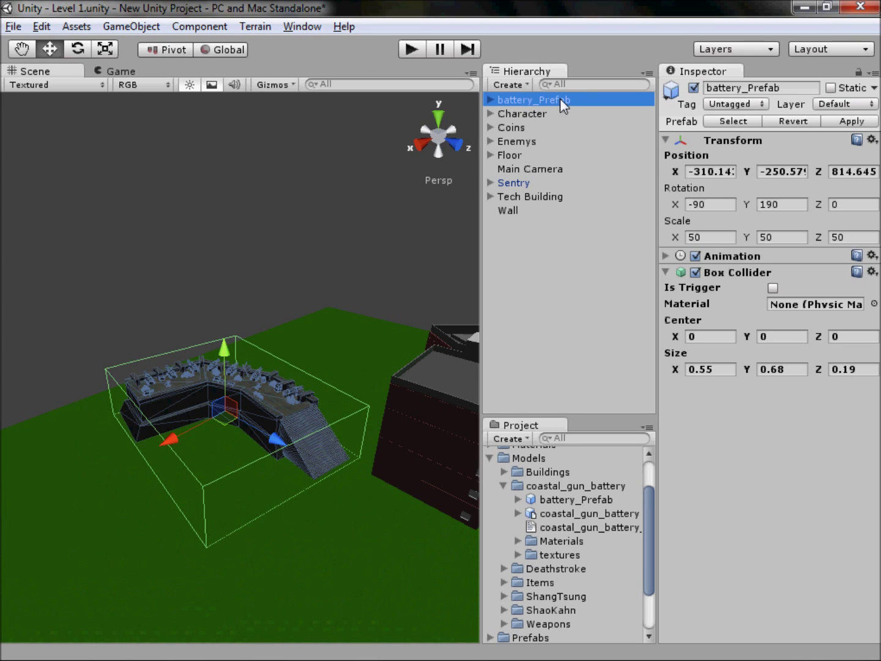
{"action": "left_click", "coordinate": [778, 87]}
{"action": "key", "text": "BackSpace"}
{"action": "key", "text": "BackSpace"}
{"action": "key", "text": "BackSpace"}
{"action": "key", "text": "BackSpace"}
{"action": "key", "text": "BackSpace"}
{"action": "key", "text": "BackSpace"}
{"action": "key", "text": "BackSpace"}
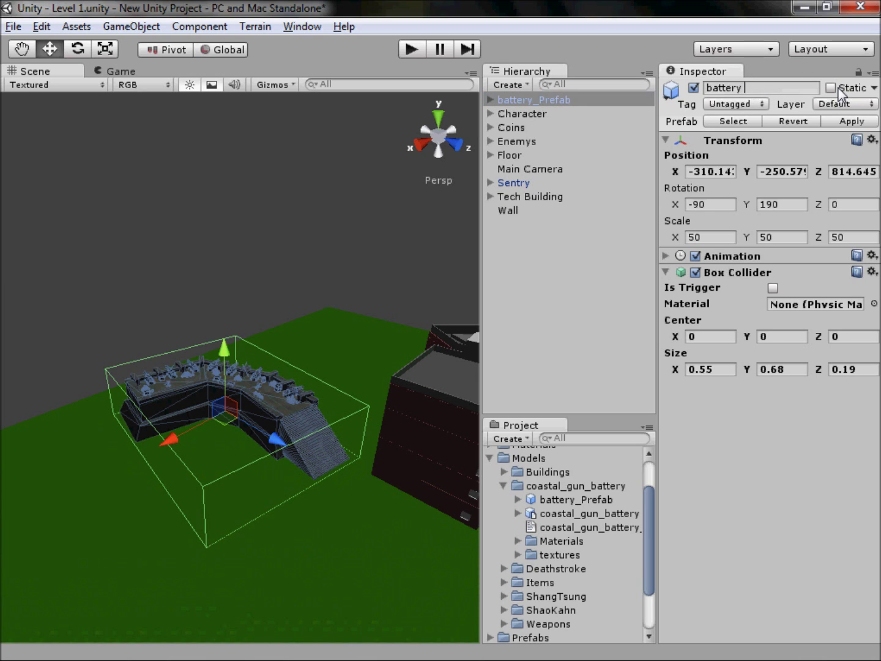
{"action": "type", "text": "{;ac"}
{"action": "key", "text": "BackSpace"}
{"action": "key", "text": "BackSpace"}
{"action": "key", "text": "BackSpace"}
{"action": "key", "text": "BackSpace"}
{"action": "type", "text": "Place"}
{"action": "key", "text": "Delete"}
{"action": "type", "text": "B"}
{"action": "key", "text": "Return"}
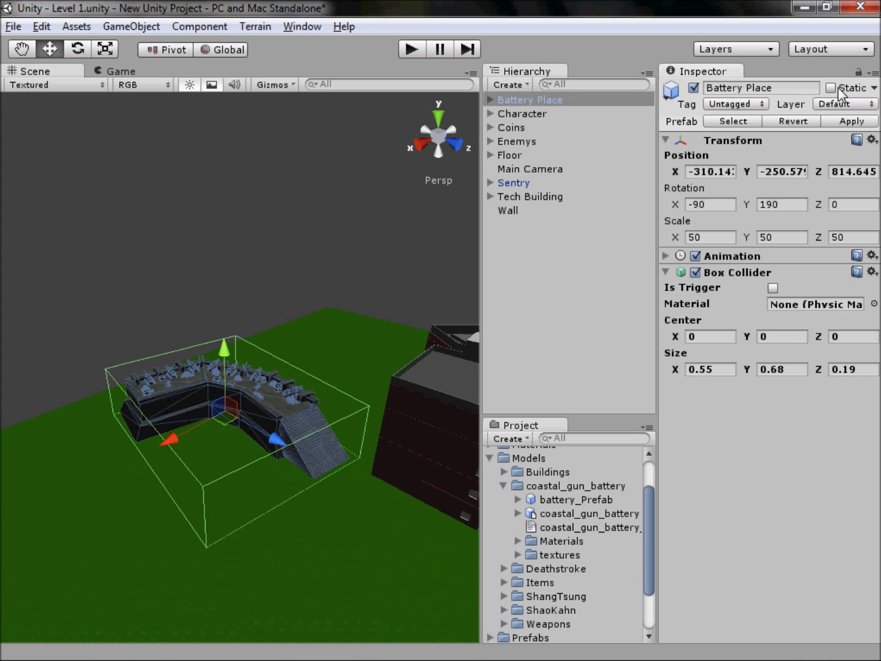
Select the gun battery in the Scene view, then the dark building beside it
{"action": "left_click_drag", "start_coordinate": [145, 242], "coordinate": [206, 272]}
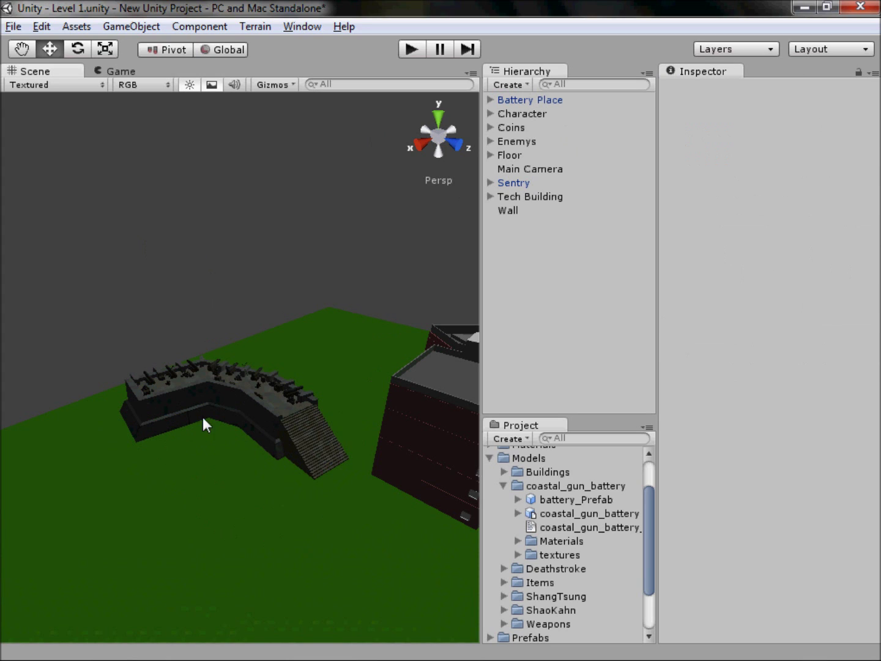
{"action": "left_click", "coordinate": [257, 398]}
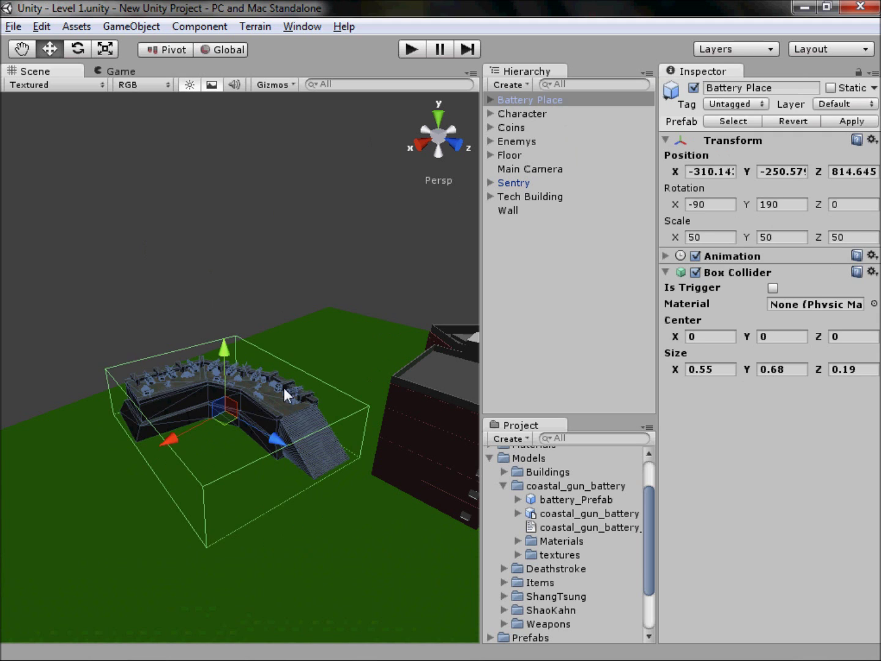
{"action": "left_click", "coordinate": [409, 422]}
Select Tech Building in the Hierarchy and expand it to list its parts
{"action": "left_click_drag", "start_coordinate": [442, 477], "coordinate": [159, 394], "text": "alt"}
{"action": "scroll", "coordinate": [503, 206], "scroll_direction": "up", "scroll_amount": 5}
{"action": "scroll", "coordinate": [507, 203], "scroll_direction": "up", "scroll_amount": 15}
{"action": "left_click", "coordinate": [505, 185]}
{"action": "left_click", "coordinate": [505, 197]}
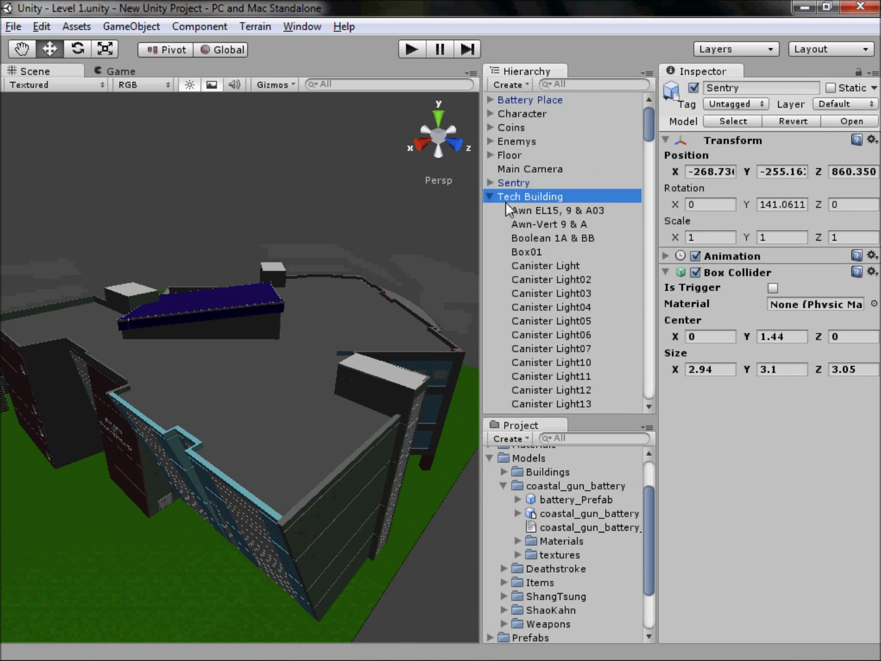
{"action": "left_click", "coordinate": [490, 197]}
{"action": "left_click", "coordinate": [493, 199]}
Frame the Tech Building and orbit the Scene view over the field around the battery, then deselect
{"action": "left_click_drag", "start_coordinate": [108, 398], "coordinate": [346, 445], "text": "alt"}
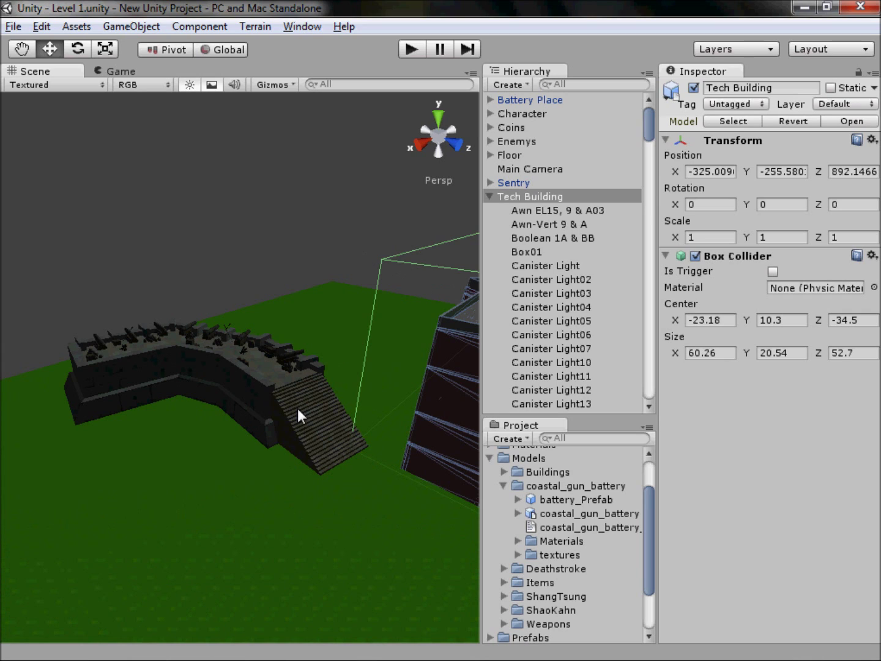
{"action": "key", "text": "q"}
{"action": "key", "text": "f"}
{"action": "right_click_drag", "start_coordinate": [196, 442], "coordinate": [437, 229]}
{"action": "scroll", "coordinate": [212, 415], "scroll_direction": "down", "scroll_amount": 10}
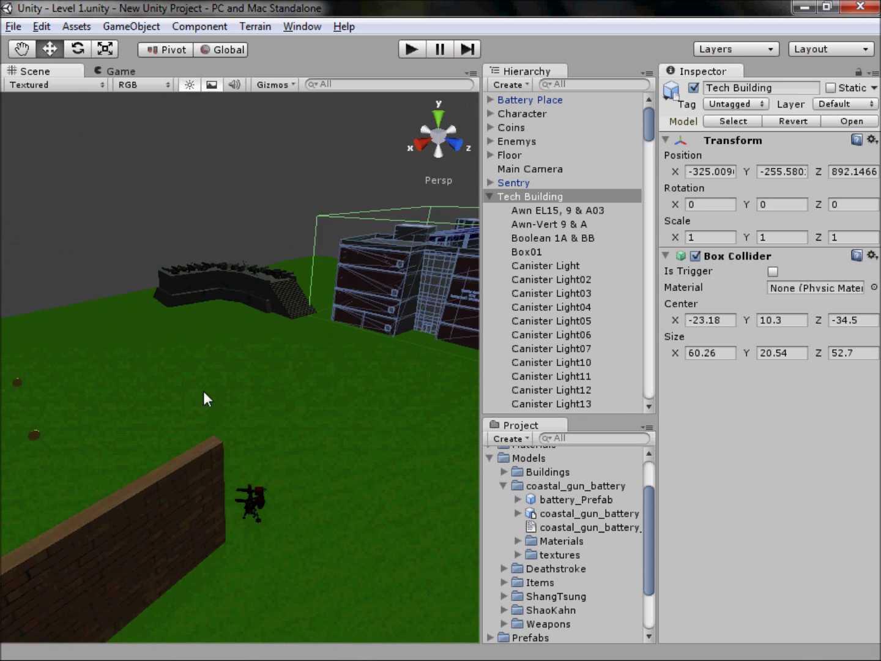
{"action": "key", "text": "w"}
{"action": "right_click_drag", "start_coordinate": [289, 389], "coordinate": [225, 463]}
{"action": "scroll", "coordinate": [271, 432], "scroll_direction": "up", "scroll_amount": 3}
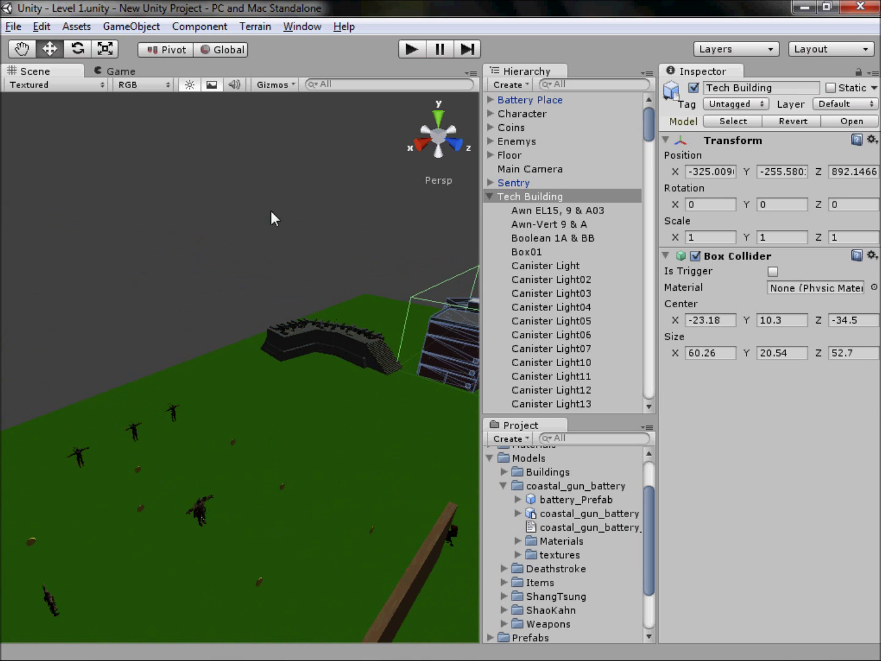
{"action": "left_click", "coordinate": [280, 232]}
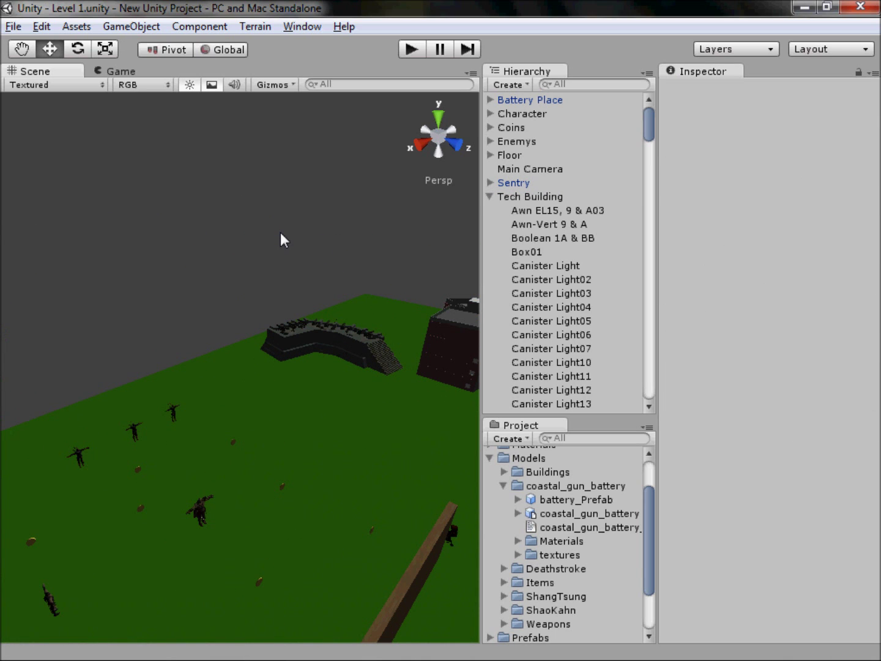